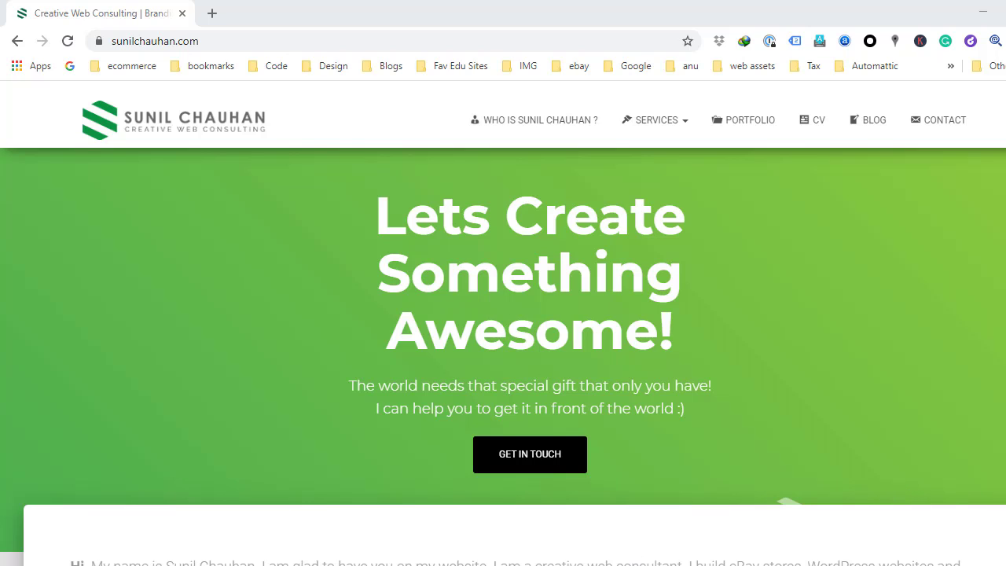
# Switch to Photoshop and examine the design on the billboard mockup up close, comparing it with the flat BeYourself image.
pyautogui.moveTo(597, 564)
pyautogui.click(638, 528)
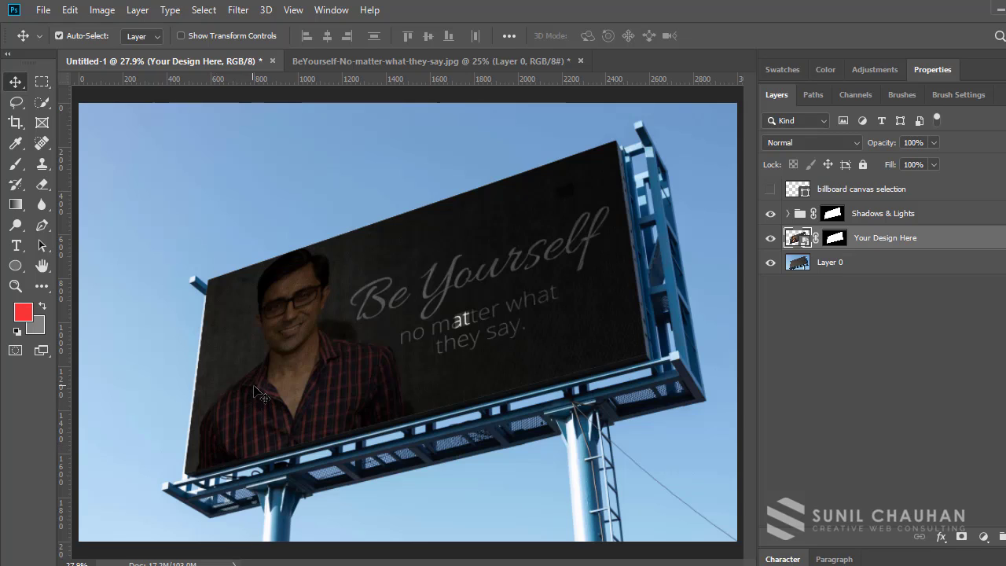
pyautogui.press('z')
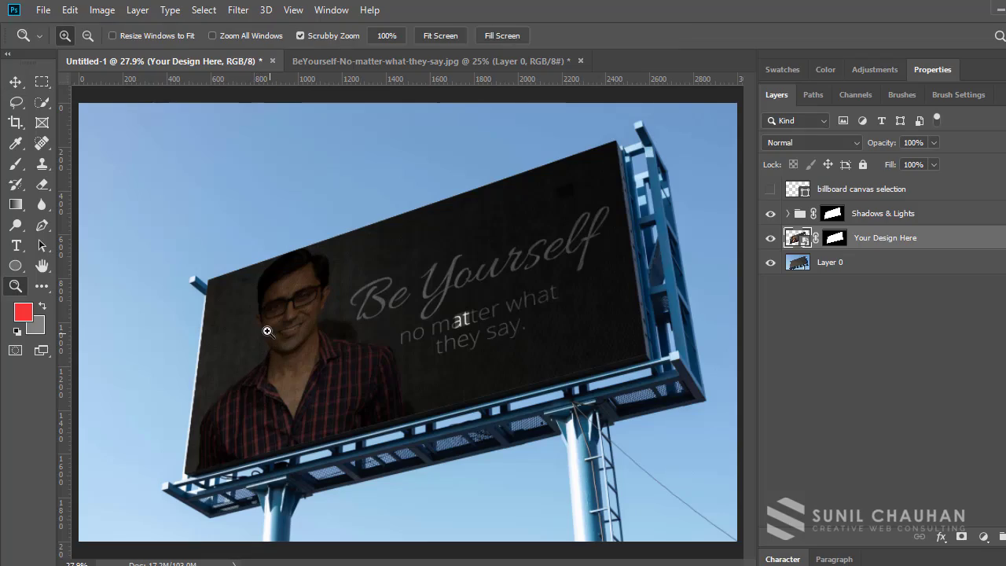
pyautogui.moveTo(268, 320); pyautogui.dragTo(291, 344)
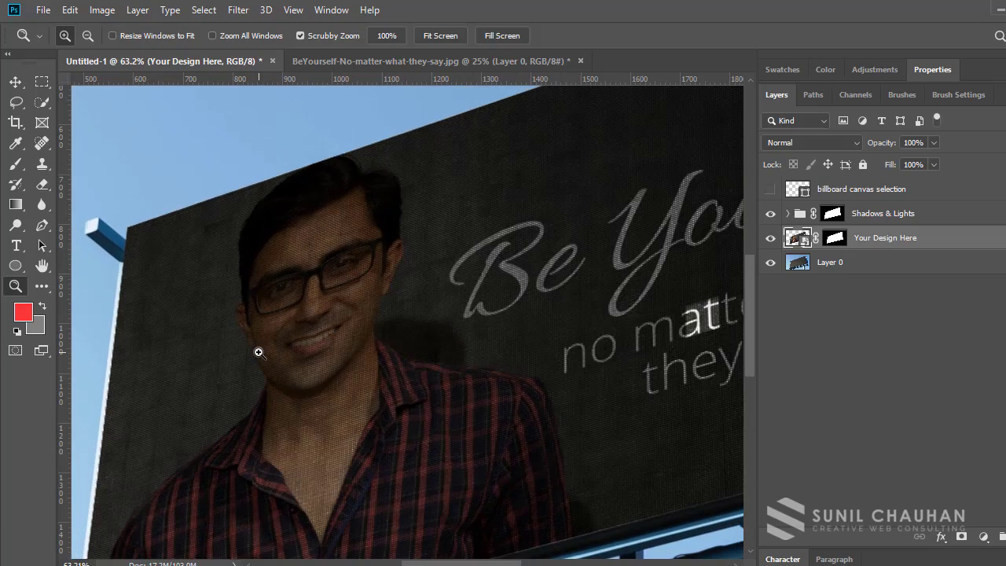
pyautogui.moveTo(240, 312); pyautogui.dragTo(251, 332)
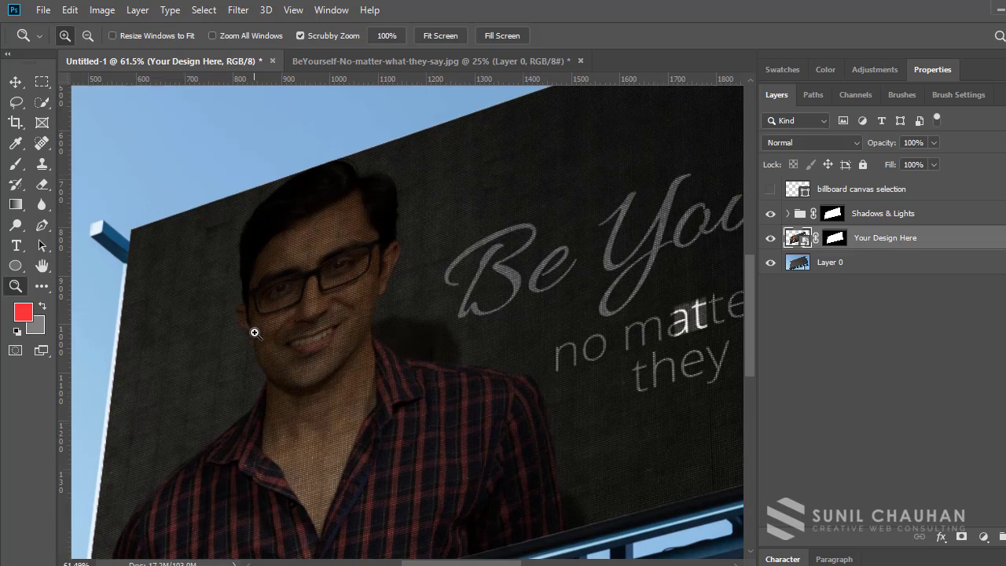
pyautogui.hotkey('ctrl', '0')
pyautogui.press('v')
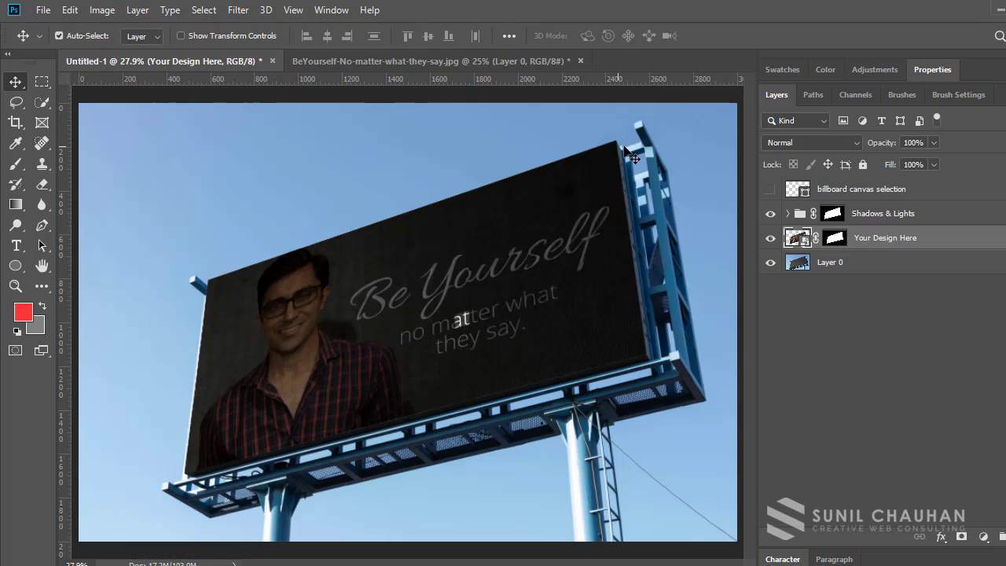
pyautogui.click(521, 62)
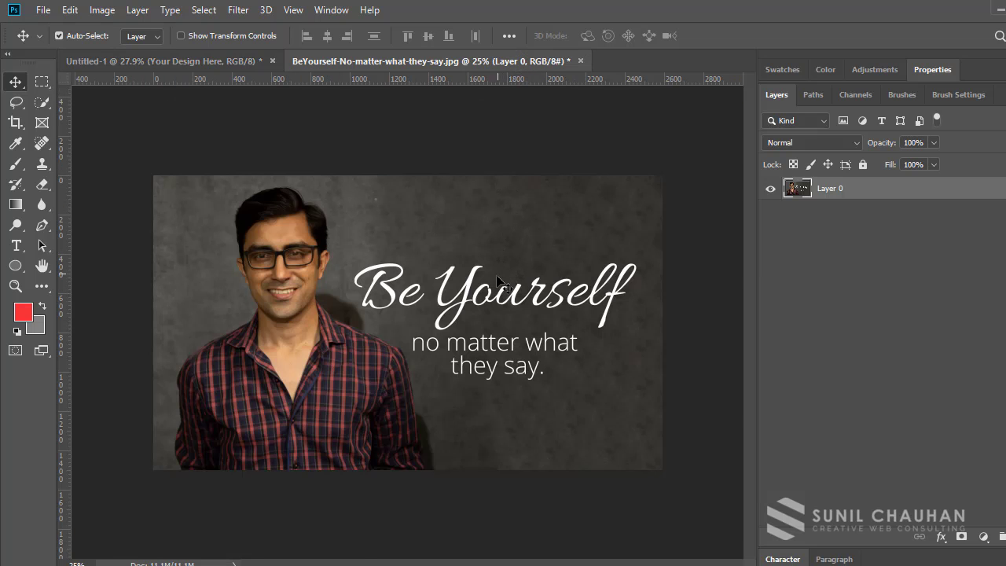
pyautogui.click(157, 61)
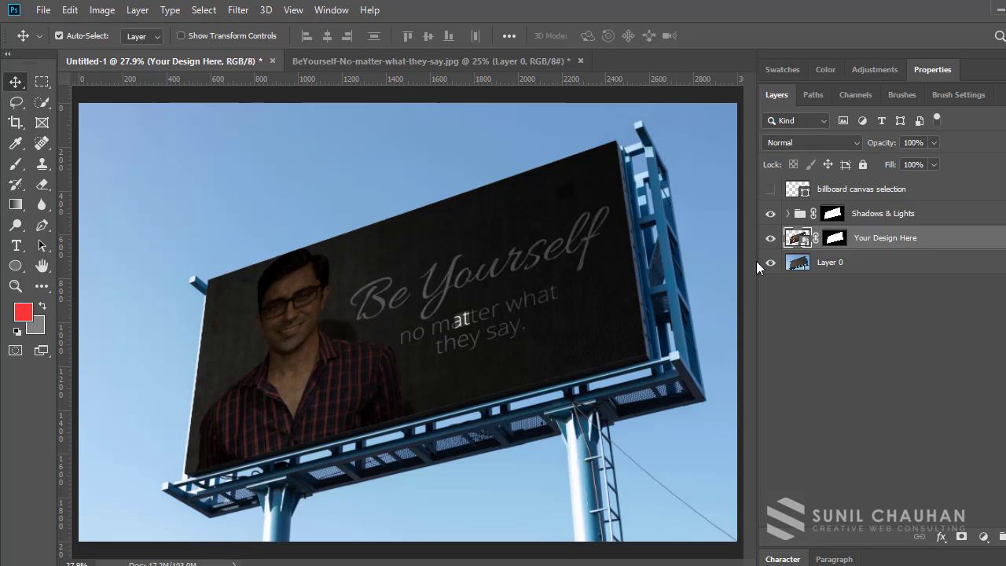
# Open the Your Design Here smart object for editing and delete its Layer 1 artwork.
pyautogui.doubleClick(798, 239)
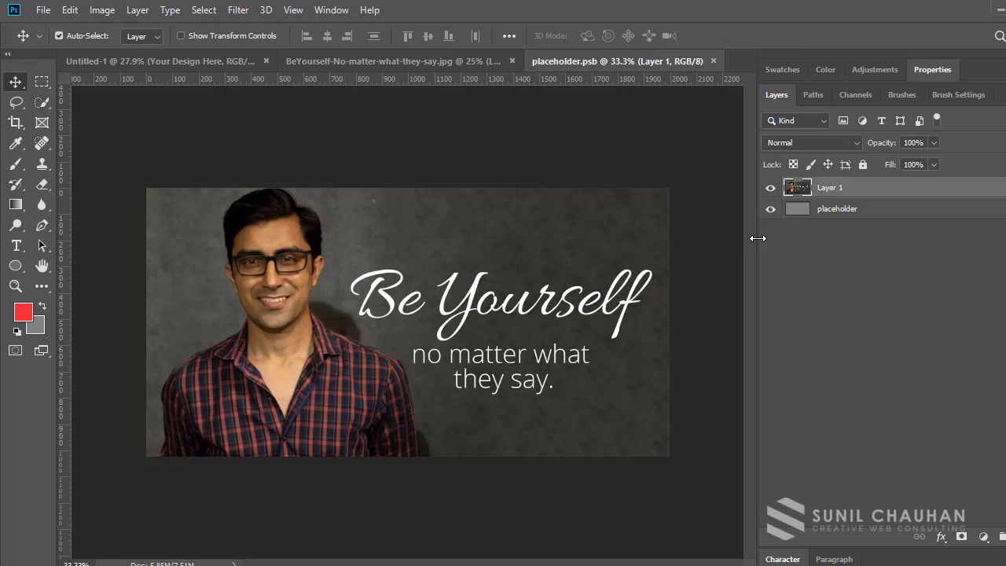
pyautogui.click(771, 188)
pyautogui.click(770, 188)
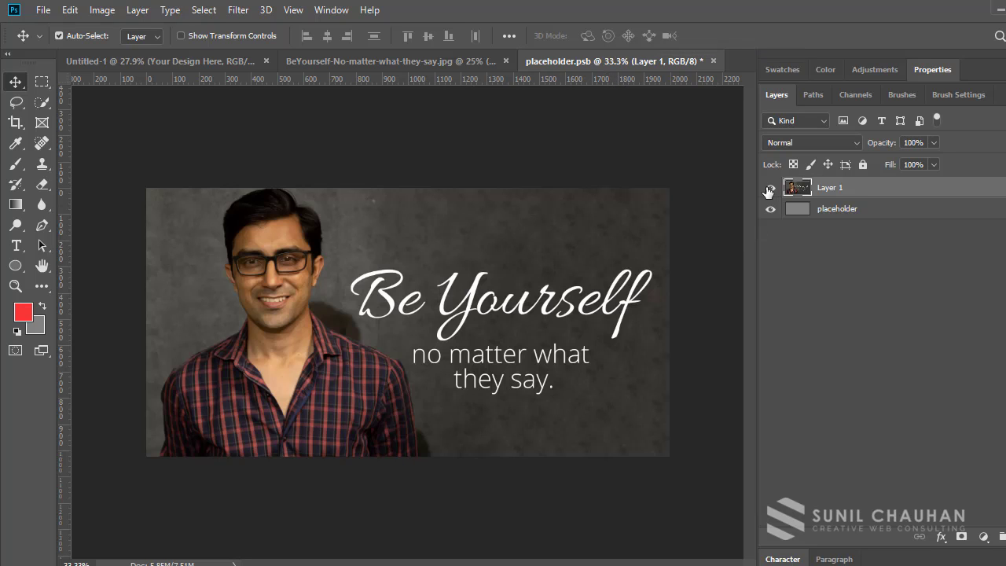
pyautogui.click(1001, 536)
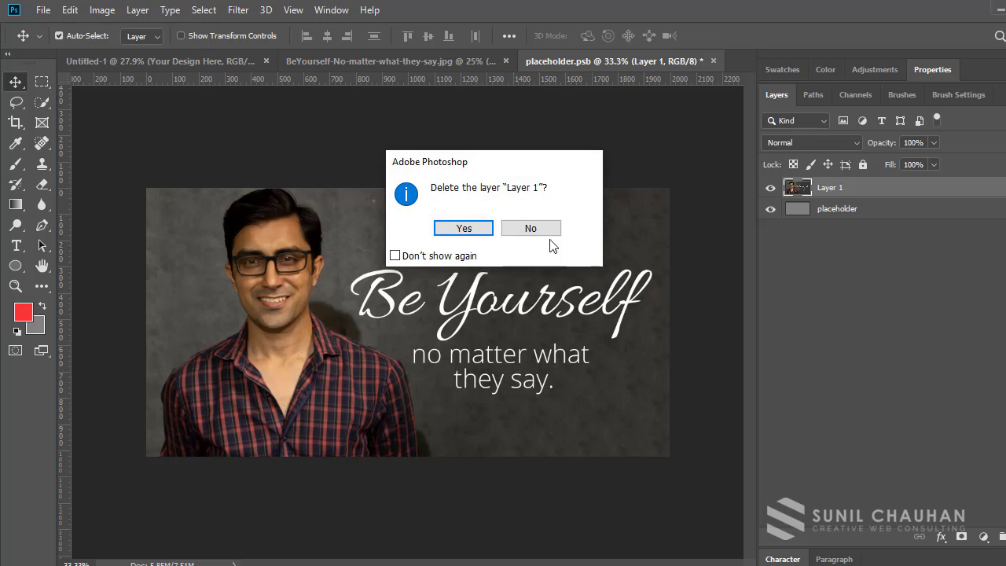
pyautogui.click(463, 228)
# Copy the BeYourself image into placeholder.psb and scale it proportionally to about 77% so it covers the canvas.
pyautogui.click(410, 60)
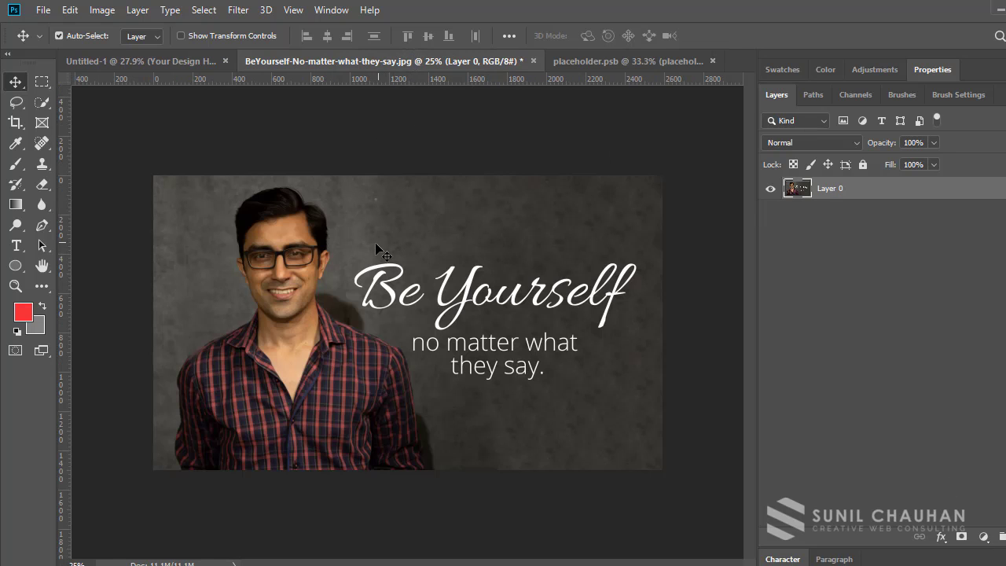
pyautogui.moveTo(375, 242); pyautogui.dragTo(457, 289)
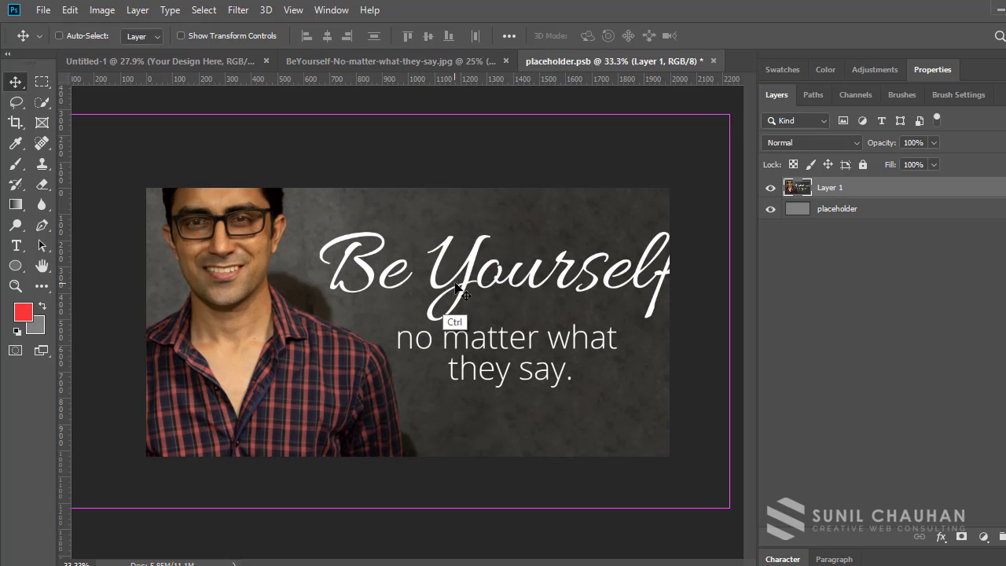
pyautogui.hotkey('ctrl', 't')
pyautogui.moveTo(728, 113); pyautogui.dragTo(627, 173)
pyautogui.moveTo(469, 269); pyautogui.dragTo(564, 269)
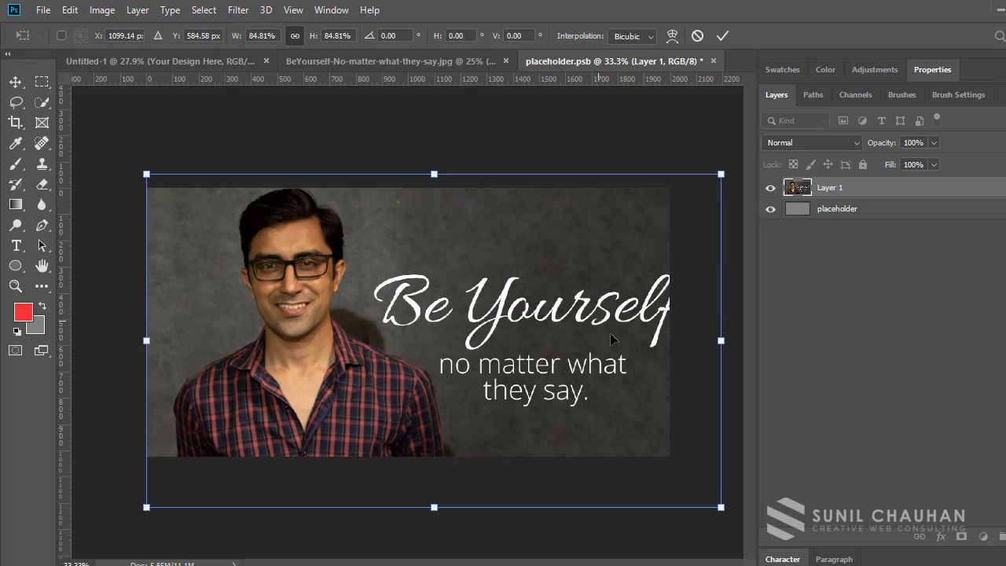
pyautogui.moveTo(720, 506); pyautogui.dragTo(678, 452)
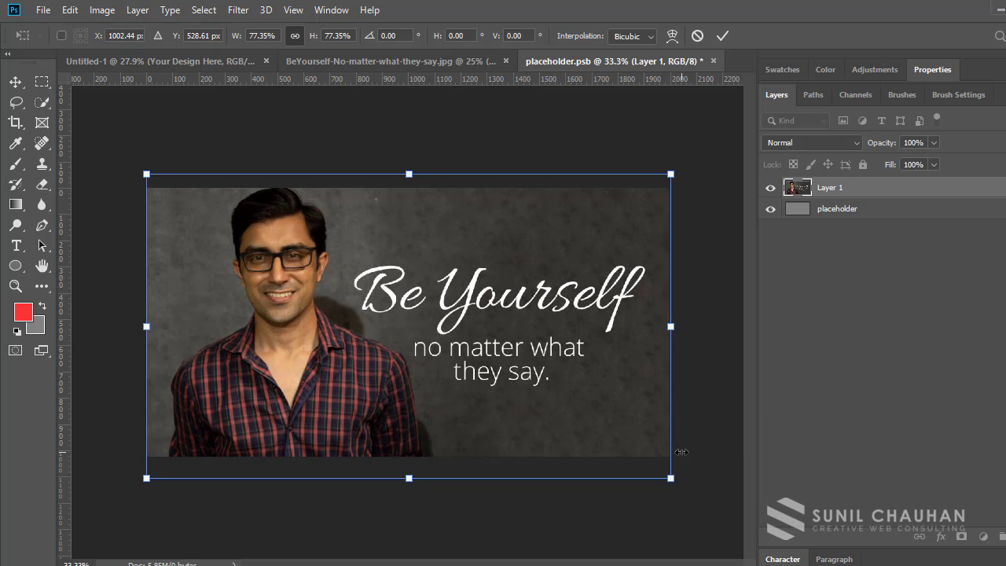
pyautogui.press('Return')
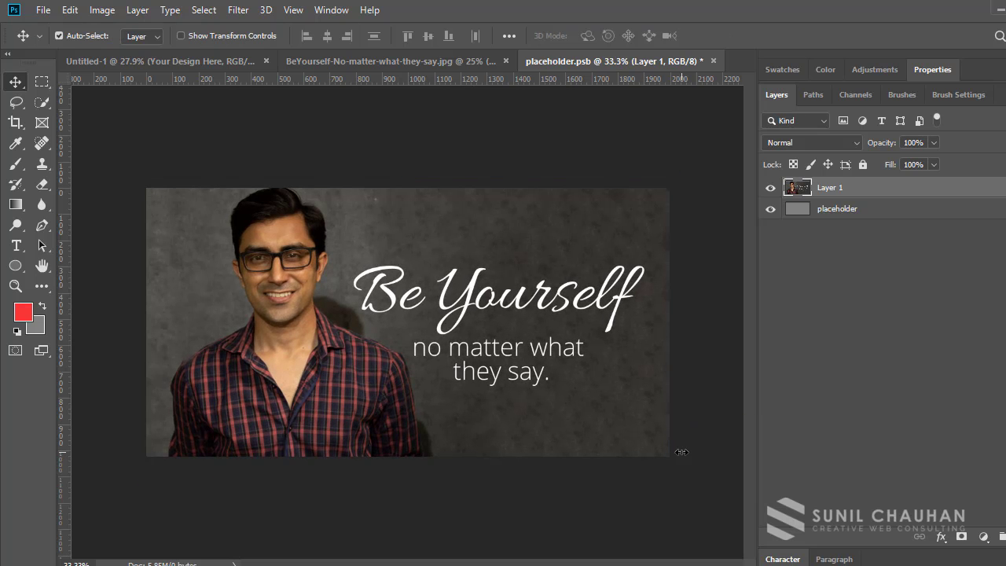
# Save and close placeholder.psb and return to the Untitled-1 billboard document.
pyautogui.hotkey('ctrl', 's')
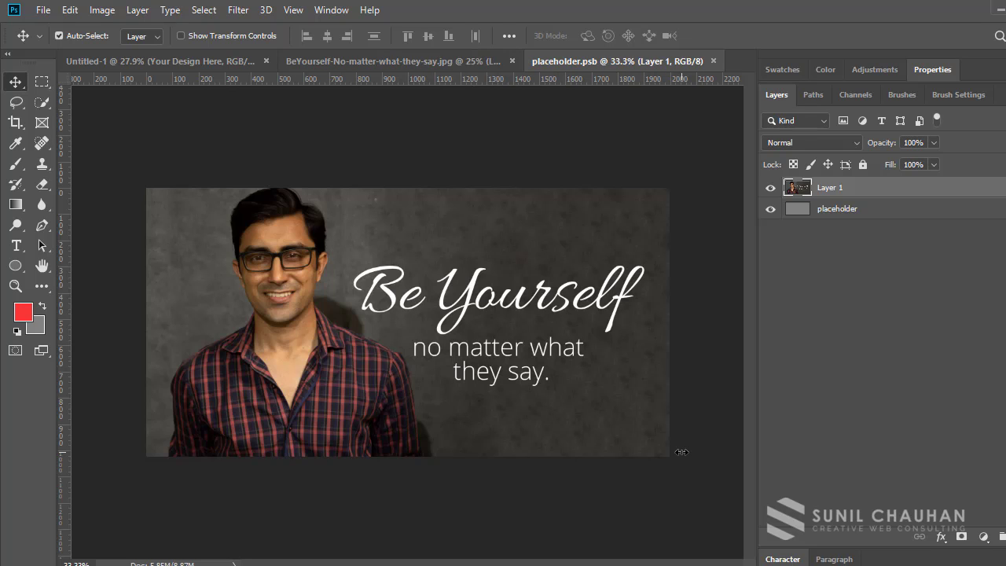
pyautogui.click(713, 61)
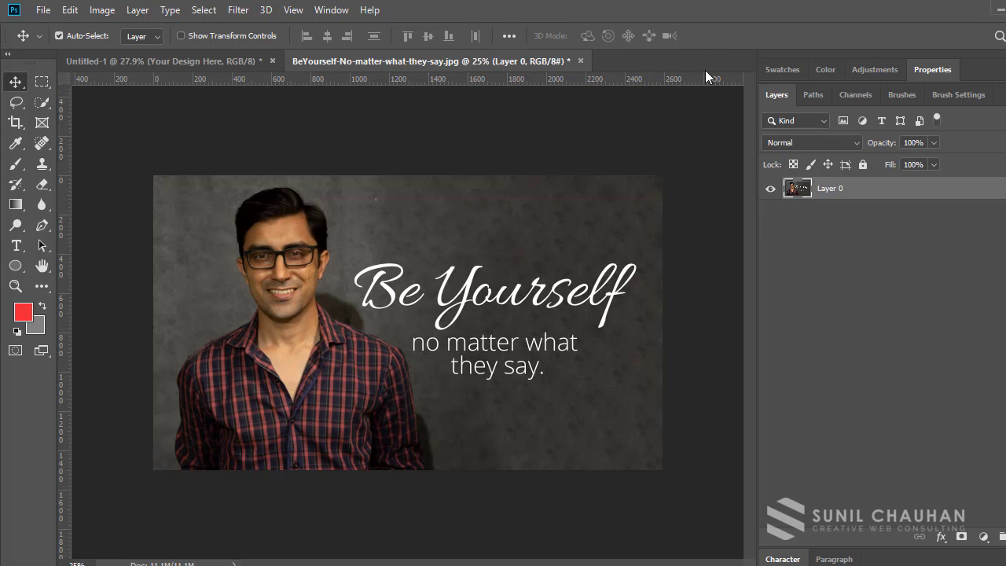
pyautogui.click(234, 59)
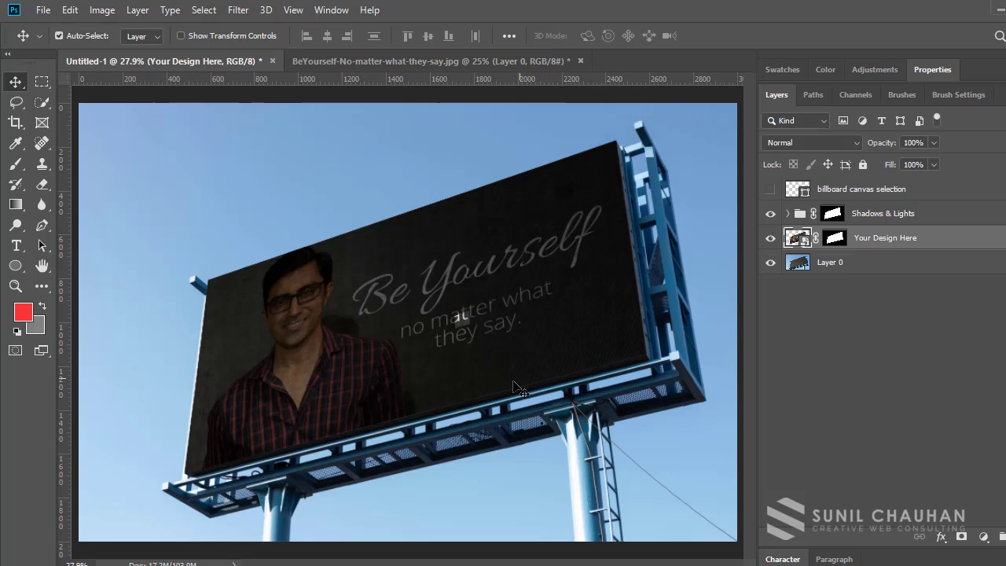
# Delete the Shadows & Lights group together with the Your Design Here layer from the billboard document.
pyautogui.click(462, 63)
pyautogui.click(253, 62)
pyautogui.keyDown('shift'); pyautogui.click(870, 219); pyautogui.keyUp('shift')
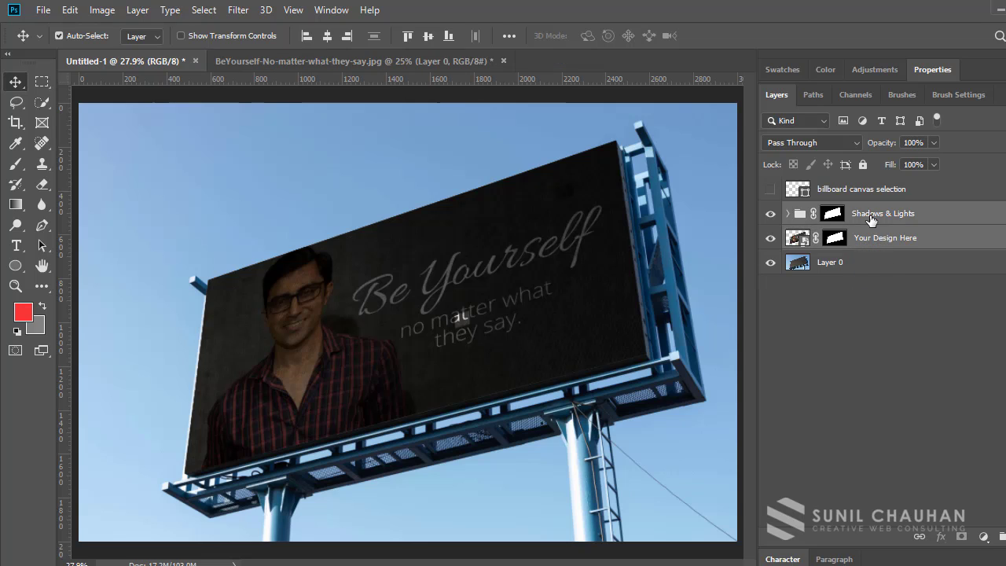
pyautogui.press('Delete')
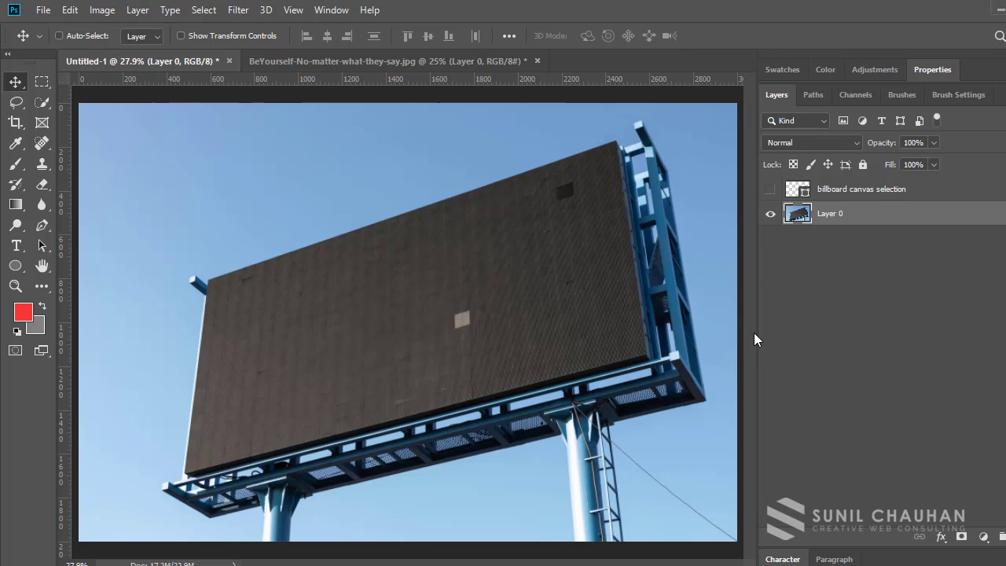
# Create a new layer named Placeholder Layer and draw a rectangular selection about 1950 by 1020 px over the billboard's upper part.
pyautogui.hotkey('ctrl', 'shift', 'n')
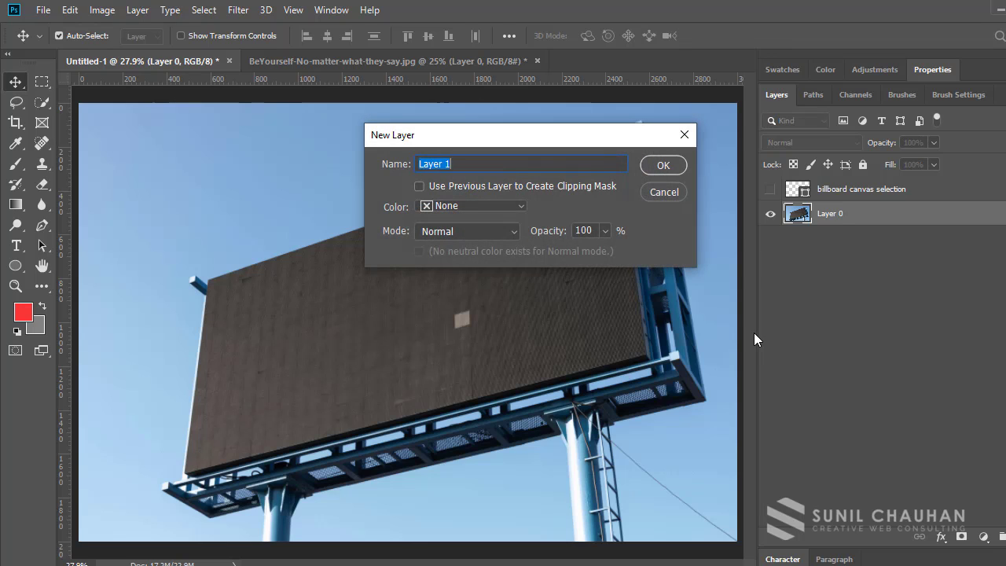
pyautogui.write('Placeholder')
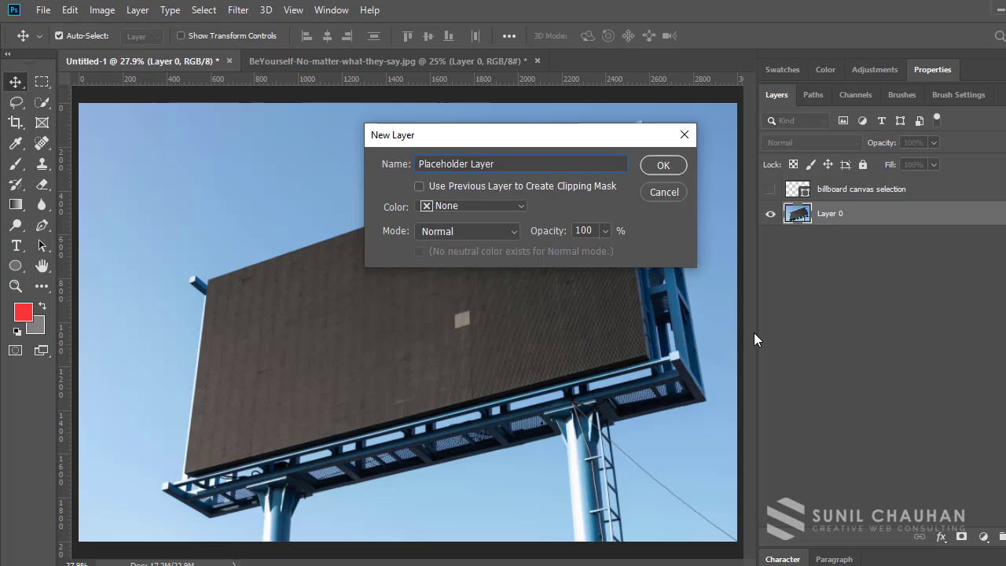
pyautogui.press('Return')
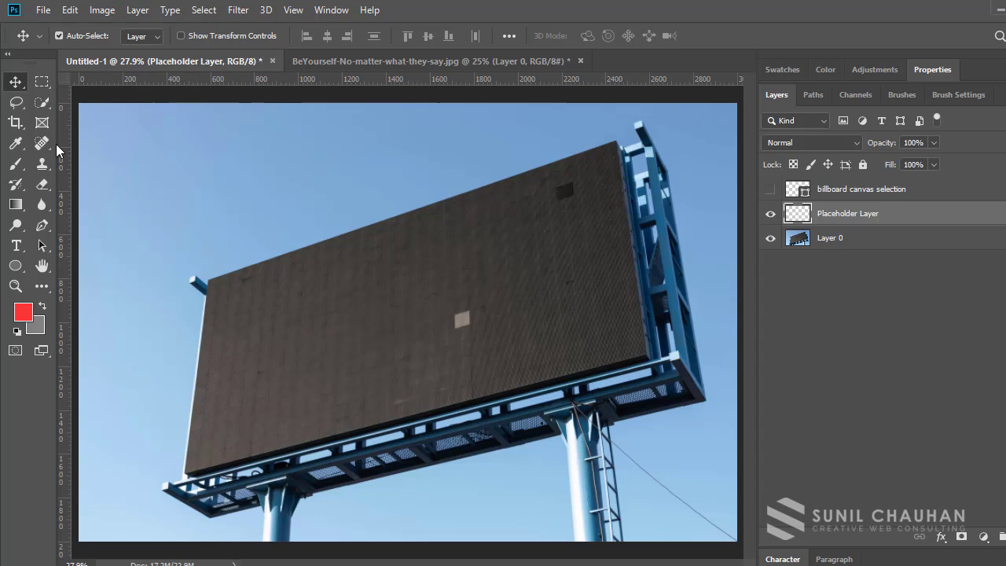
pyautogui.press('m')
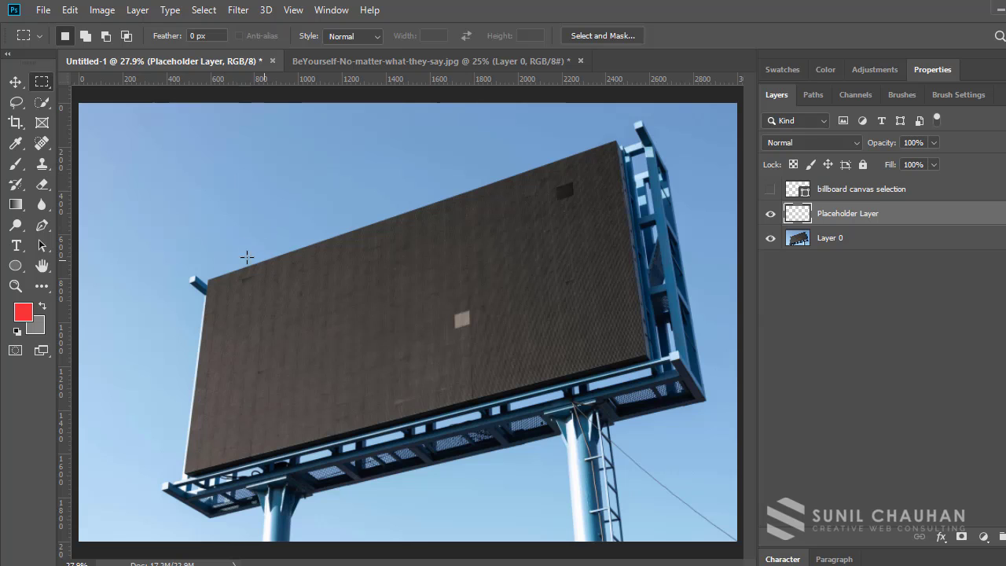
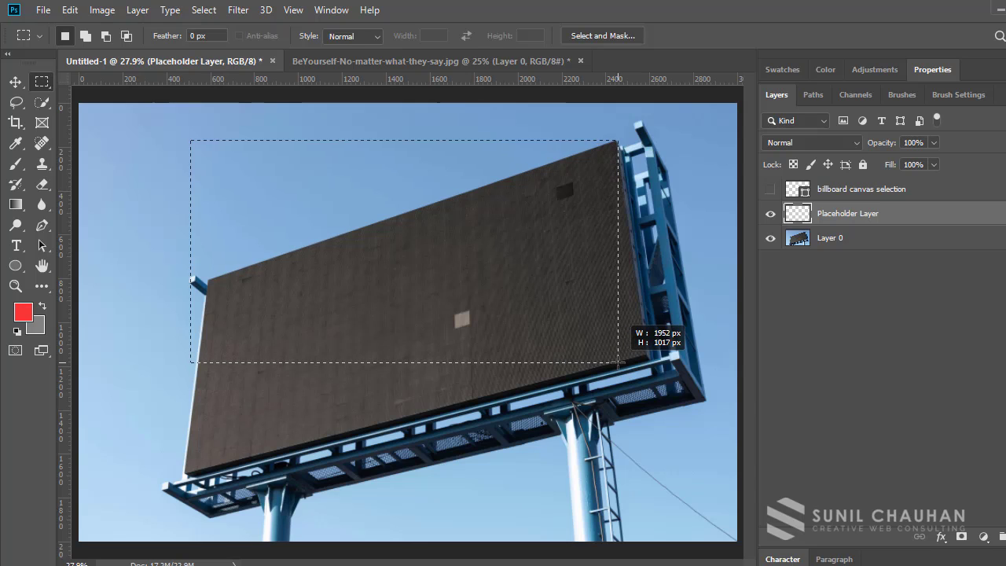
pyautogui.moveTo(617, 363); pyautogui.dragTo(616, 363)
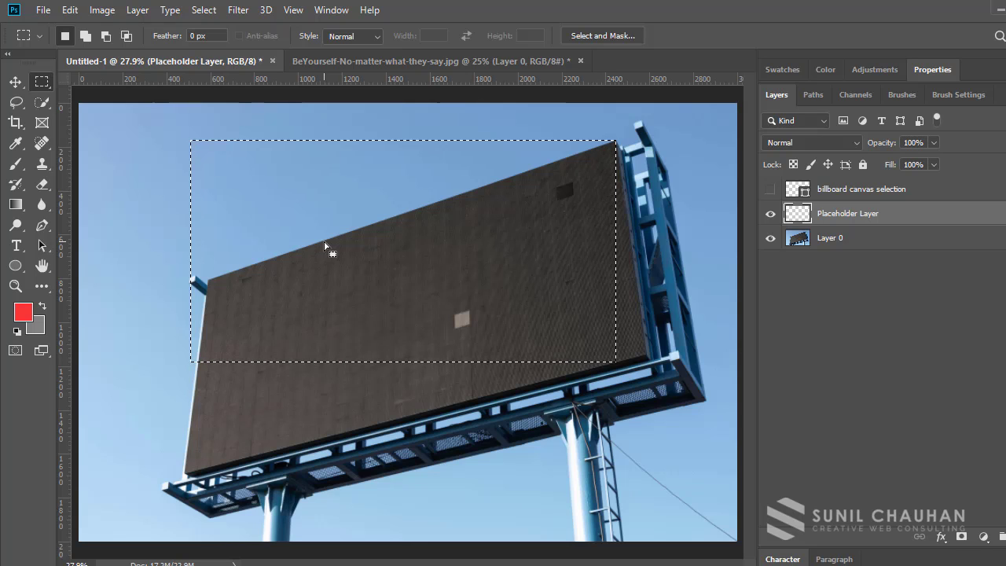
# Set the background colour to grey 808080 with the Only Web Colors restriction turned off.
pyautogui.click(39, 328)
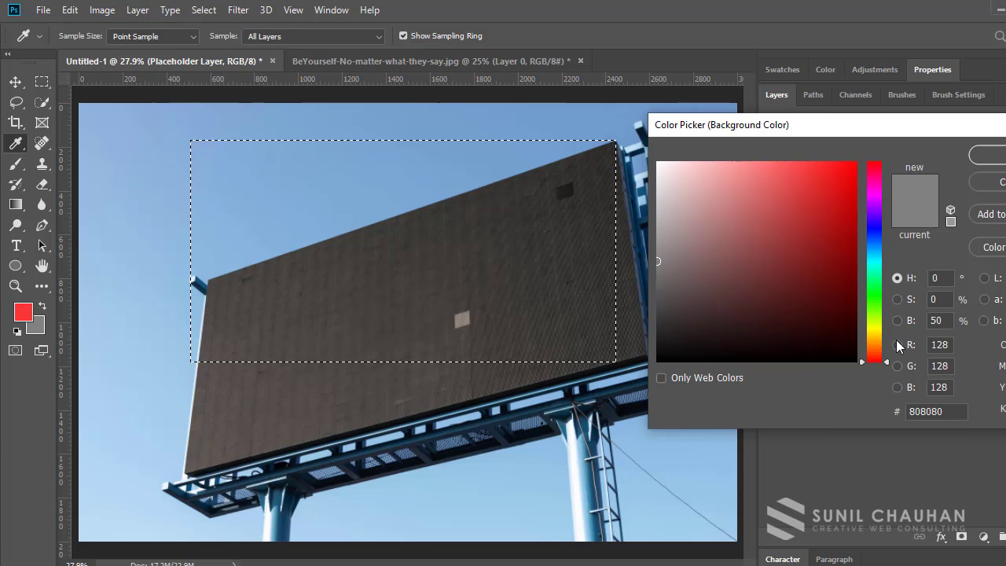
pyautogui.click(673, 378)
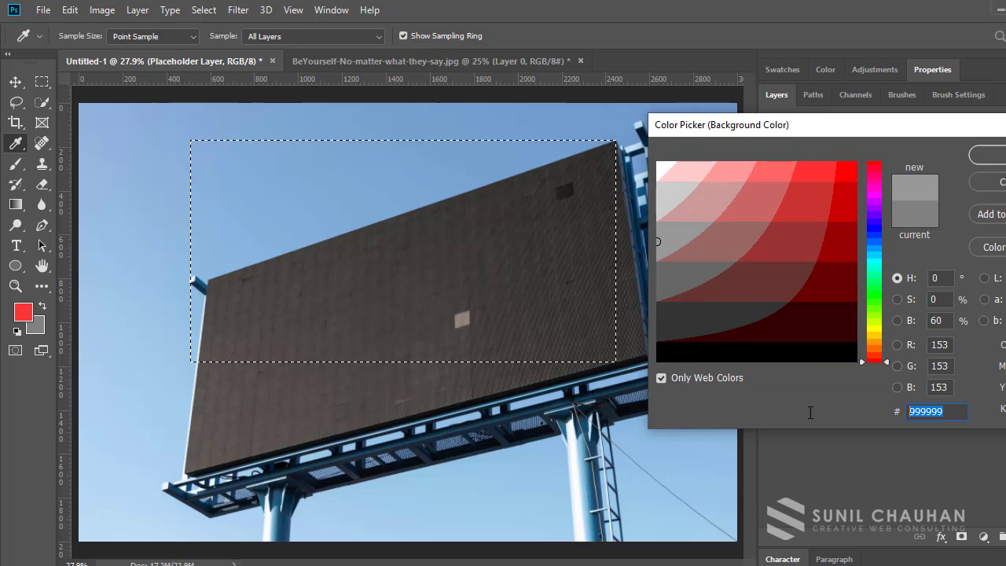
pyautogui.write('8080')
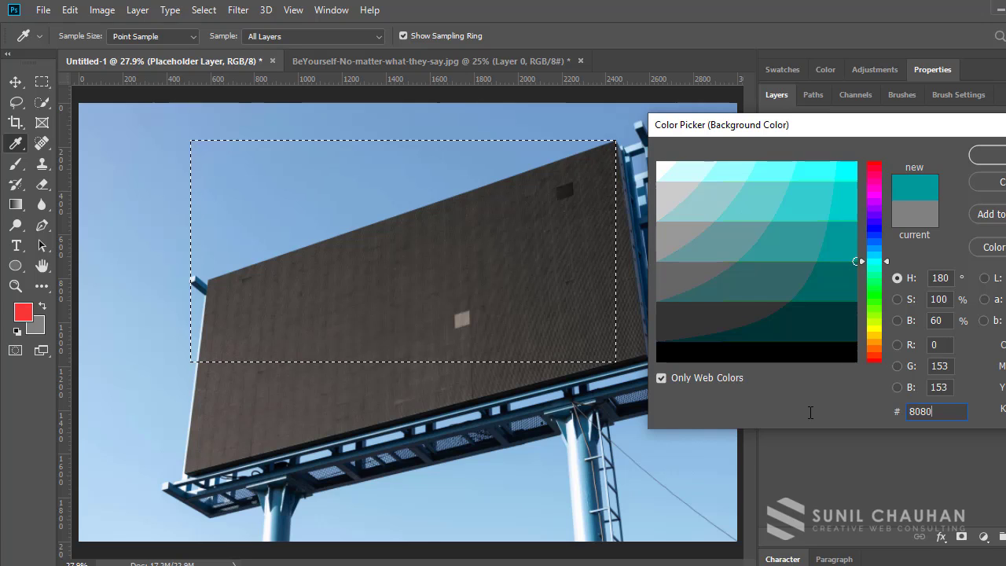
pyautogui.write('80')
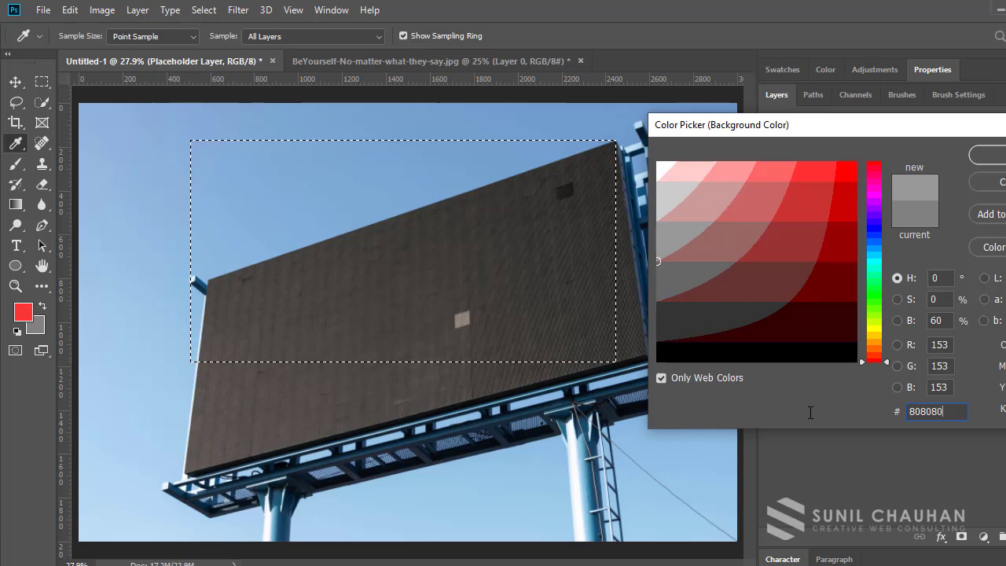
pyautogui.click(698, 377)
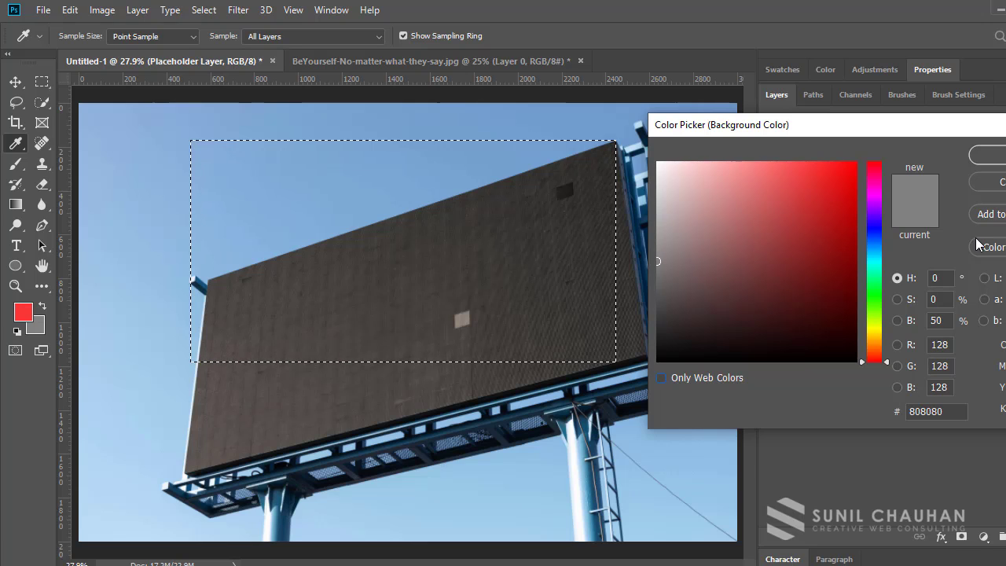
pyautogui.press('Return')
# Fill the rectangular selection on Placeholder Layer with the background colour and deselect it.
pyautogui.press('m')
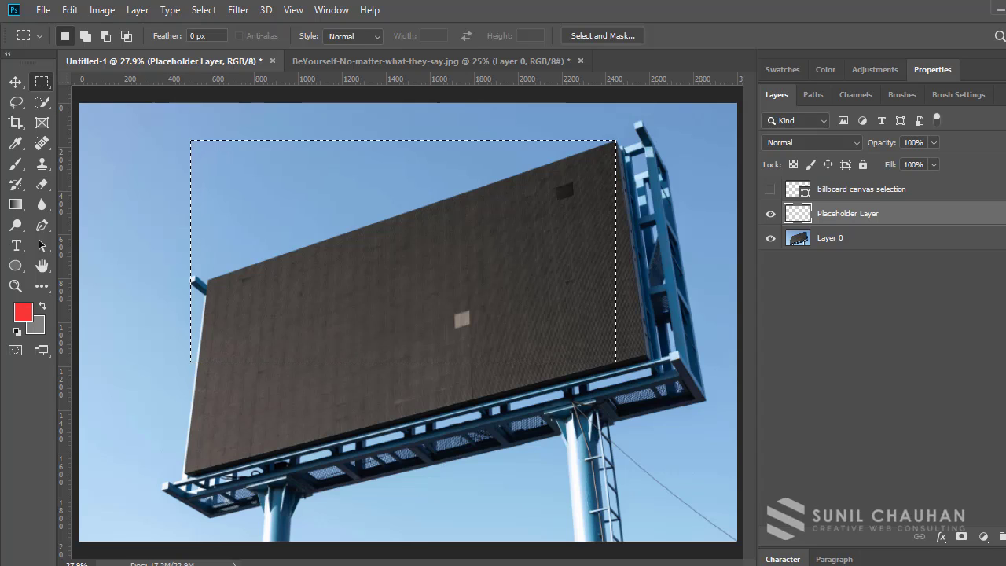
pyautogui.hotkey('ctrl', 'BackSpace')
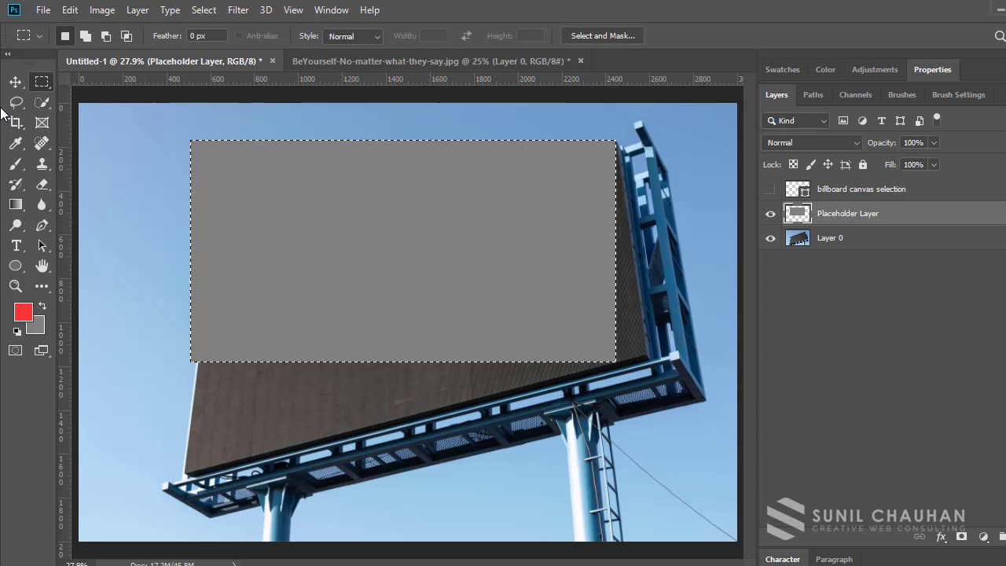
pyautogui.click(16, 82)
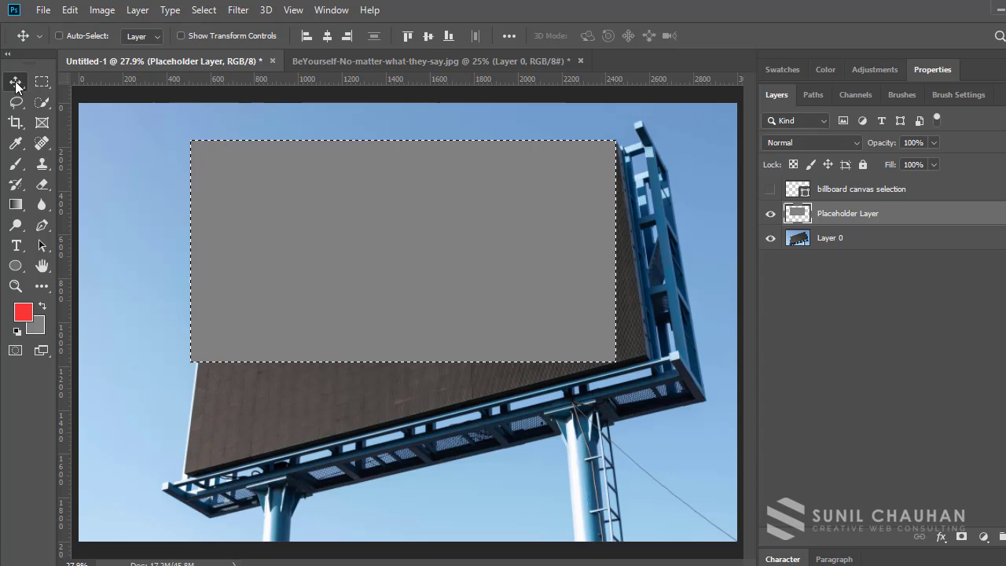
pyautogui.hotkey('ctrl', 'd')
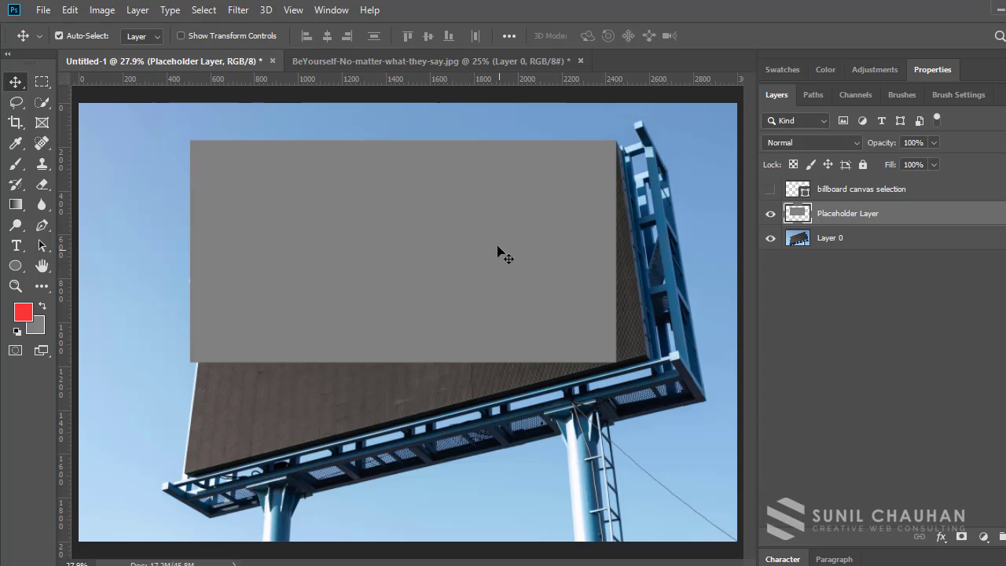
# Convert Placeholder Layer to a smart object.
pyautogui.moveTo(501, 259)
pyautogui.mouseDown()
pyautogui.moveTo(501, 277)
pyautogui.moveTo(498, 257)
pyautogui.mouseUp()
pyautogui.rightClick(831, 216)
pyautogui.press('Escape')
pyautogui.rightClick(832, 218)
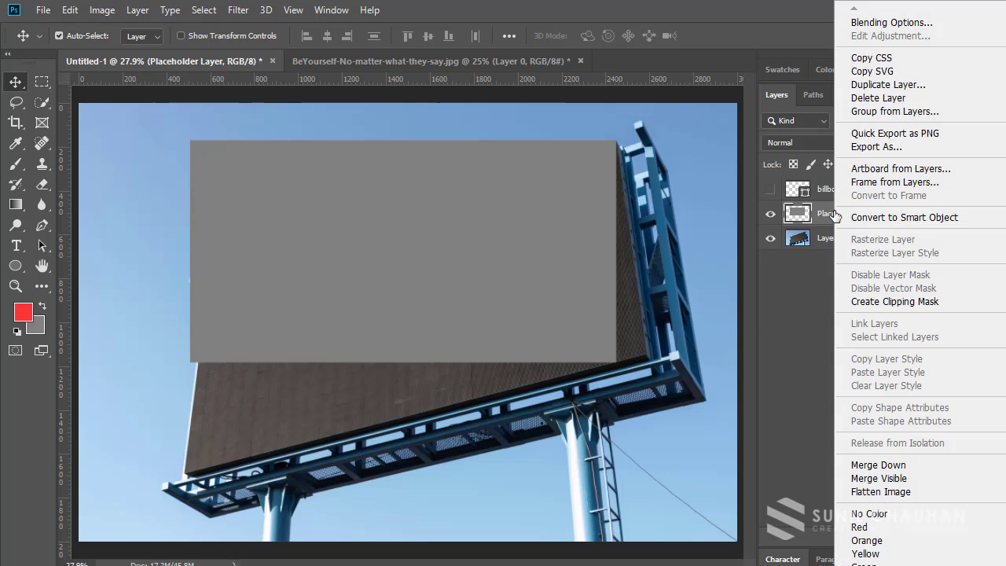
pyautogui.click(910, 217)
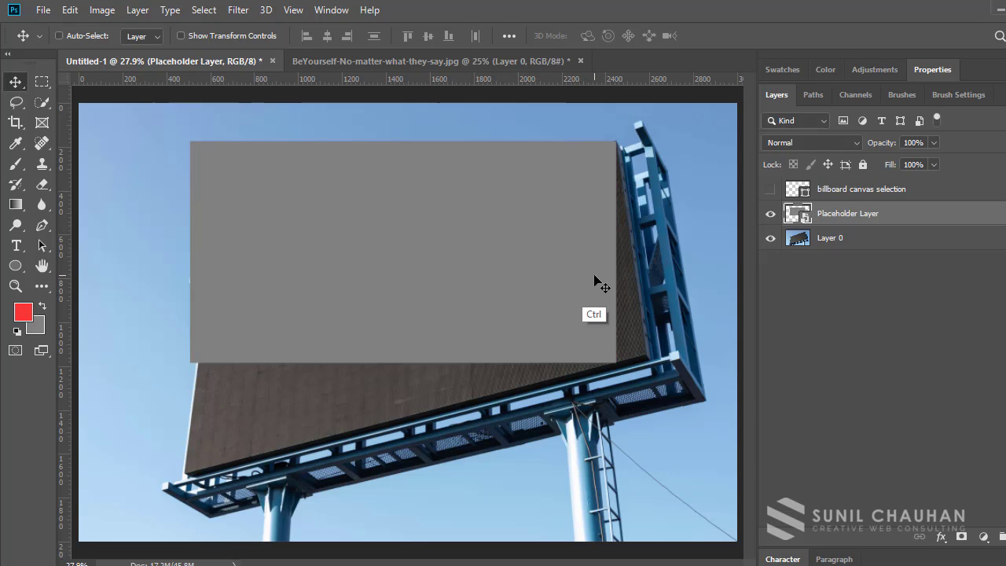
# Free-transform the grey placeholder, distorting each corner individually so the rectangle roughly follows the billboard panel's perspective.
pyautogui.hotkey('ctrl', 't')
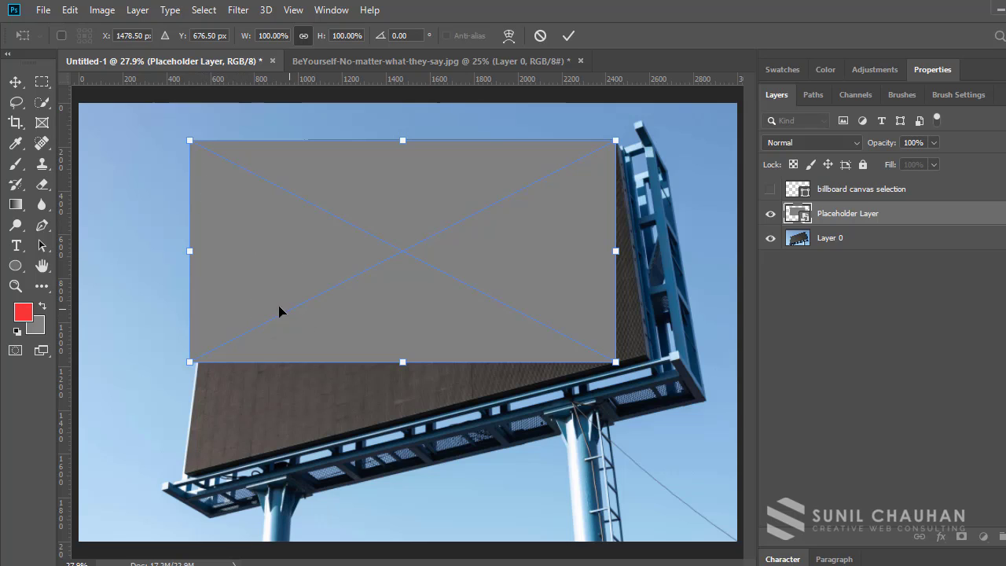
pyautogui.press('ctrl')
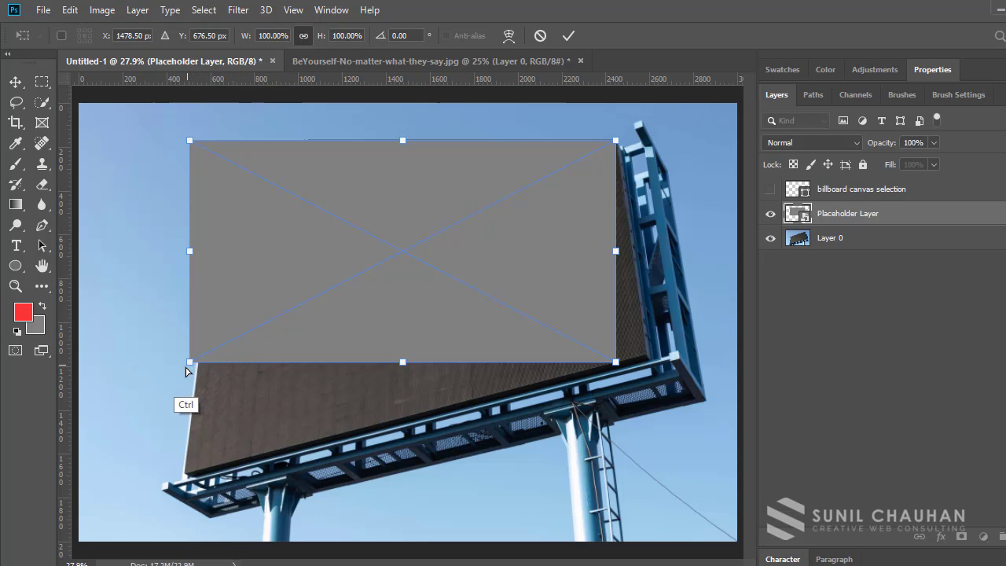
pyautogui.moveTo(191, 367); pyautogui.dragTo(186, 473)
pyautogui.moveTo(189, 141); pyautogui.dragTo(252, 237)
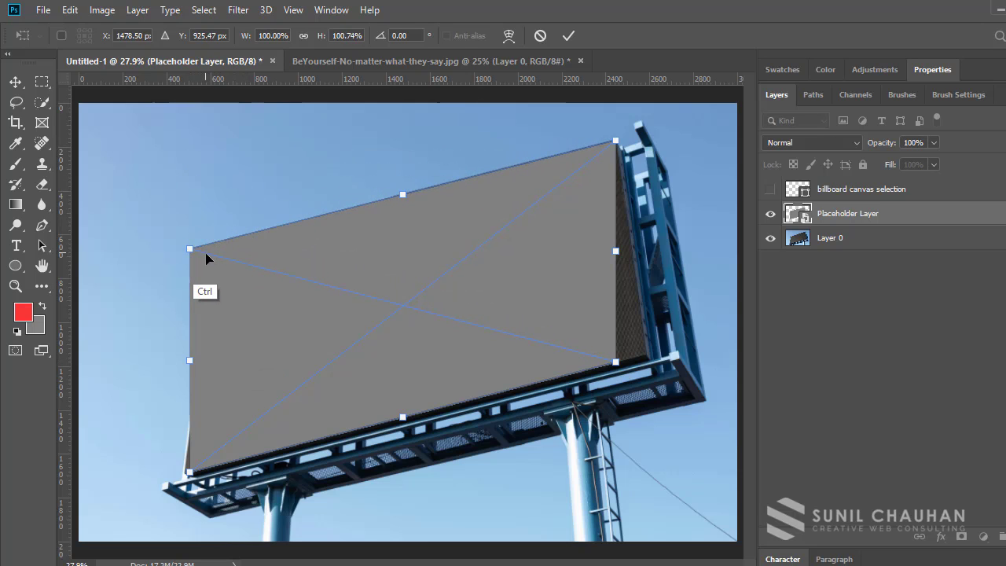
pyautogui.moveTo(189, 255); pyautogui.dragTo(246, 294)
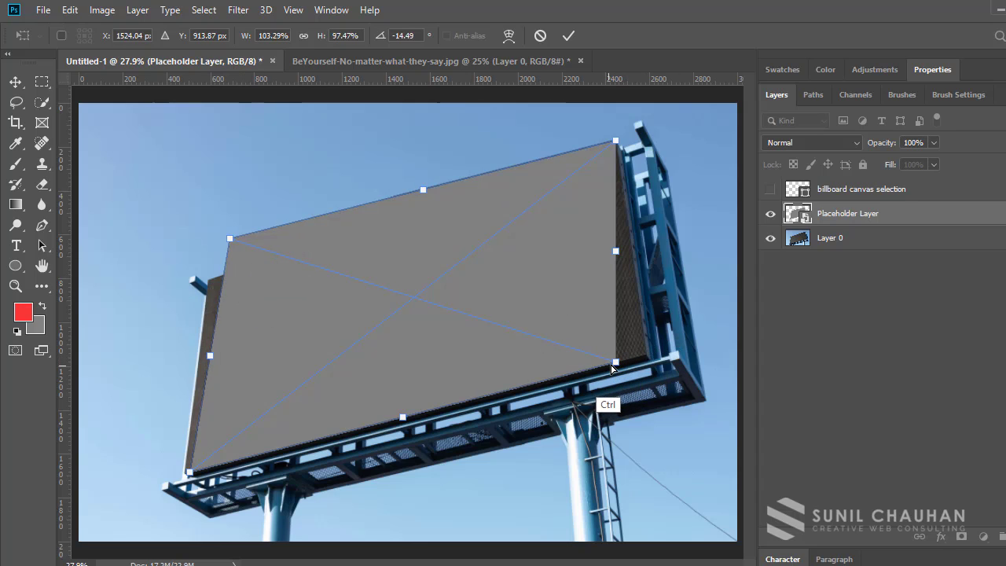
pyautogui.moveTo(615, 364); pyautogui.dragTo(647, 361)
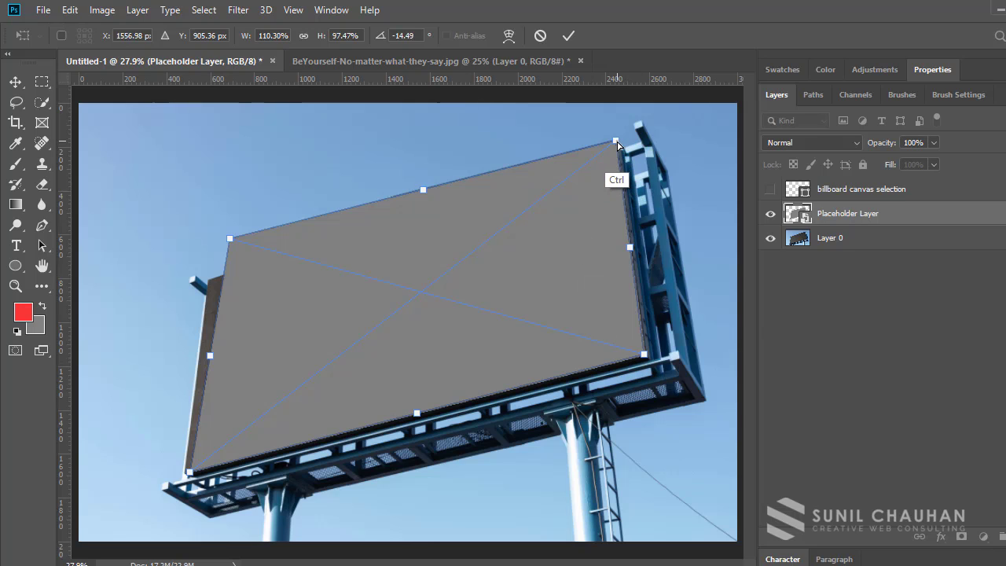
pyautogui.moveTo(615, 145); pyautogui.dragTo(615, 143)
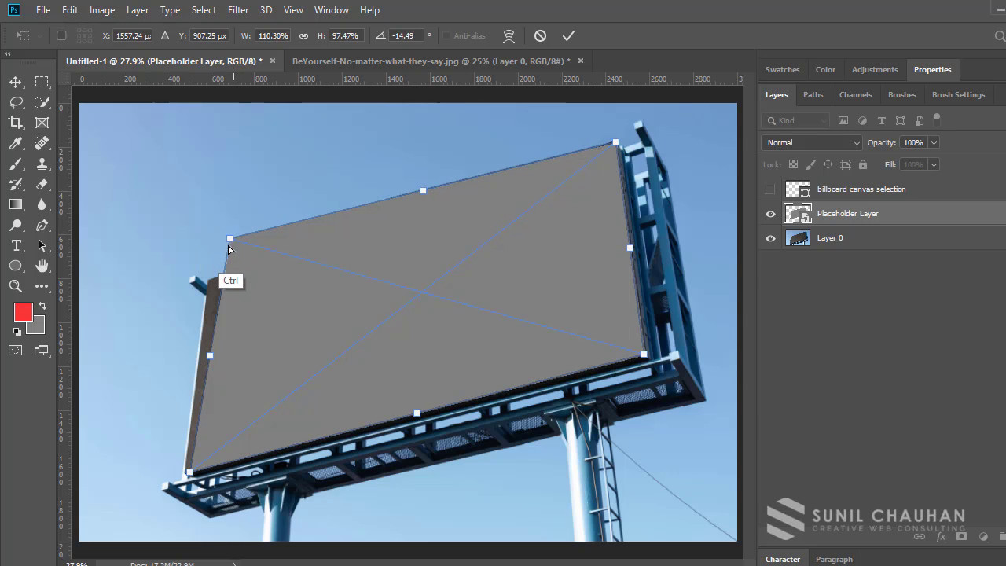
pyautogui.moveTo(230, 240); pyautogui.dragTo(206, 282)
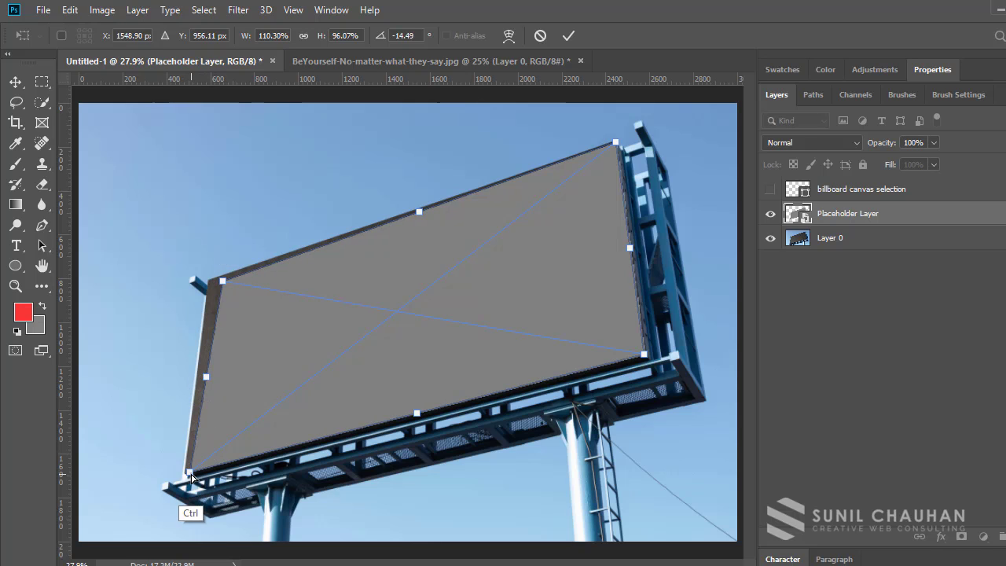
pyautogui.moveTo(188, 474); pyautogui.dragTo(183, 473)
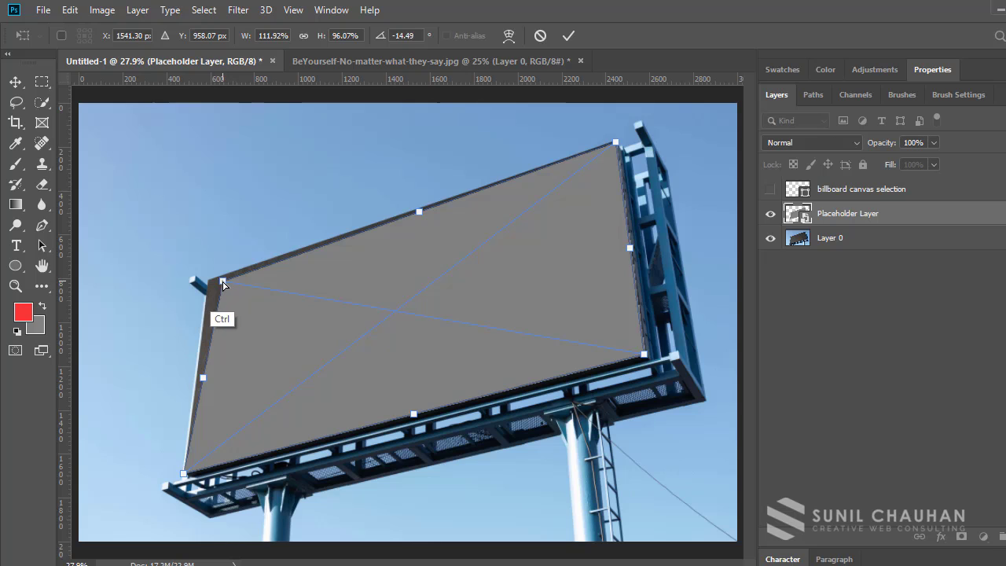
pyautogui.moveTo(220, 276)
pyautogui.mouseDown()
pyautogui.moveTo(202, 269)
pyautogui.moveTo(209, 278)
pyautogui.mouseUp()
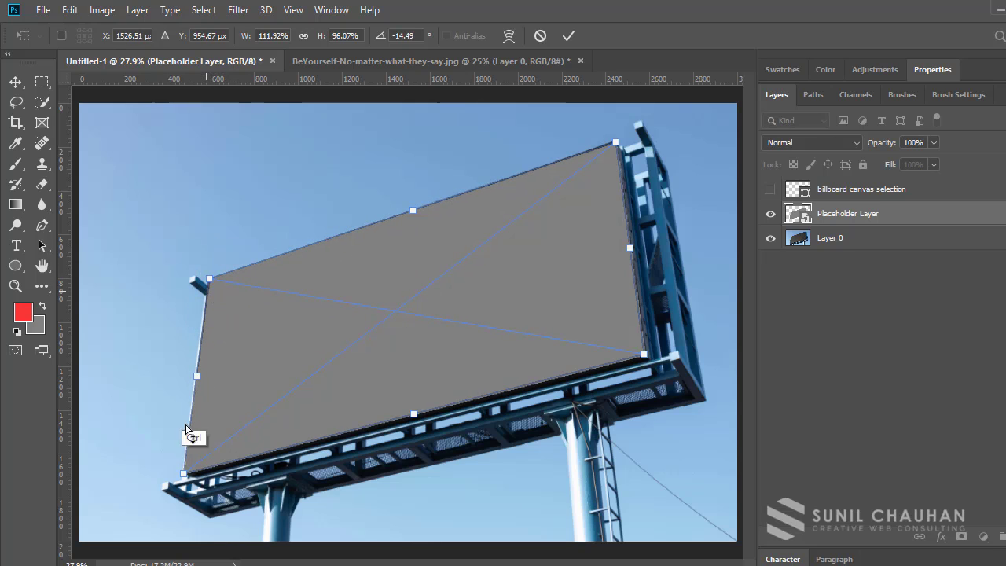
# Fine-tune the placeholder's four corners to slightly overlap the billboard panel's edges and commit the transform.
pyautogui.rightClick(182, 473)
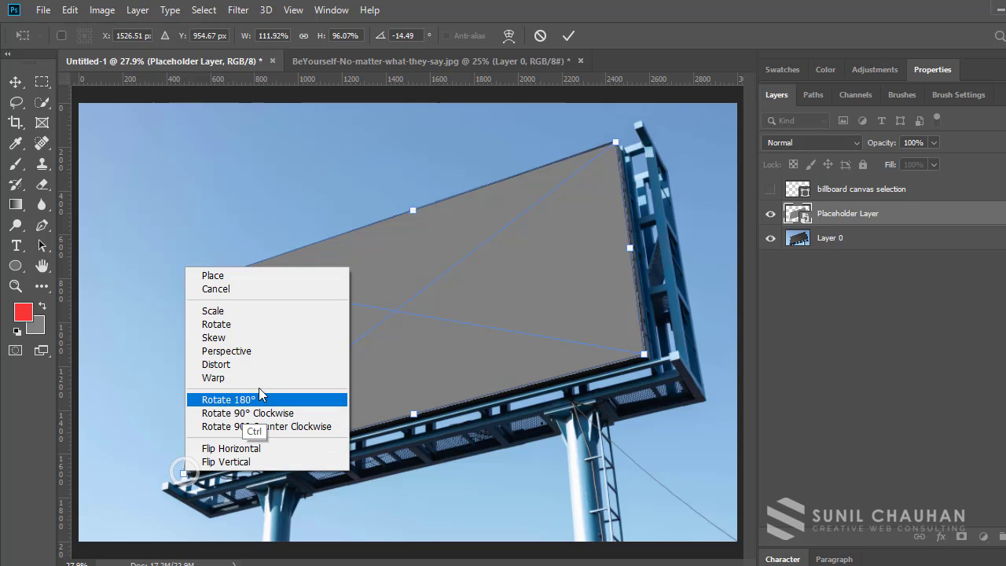
pyautogui.click(614, 144)
pyautogui.moveTo(614, 145); pyautogui.dragTo(614, 136)
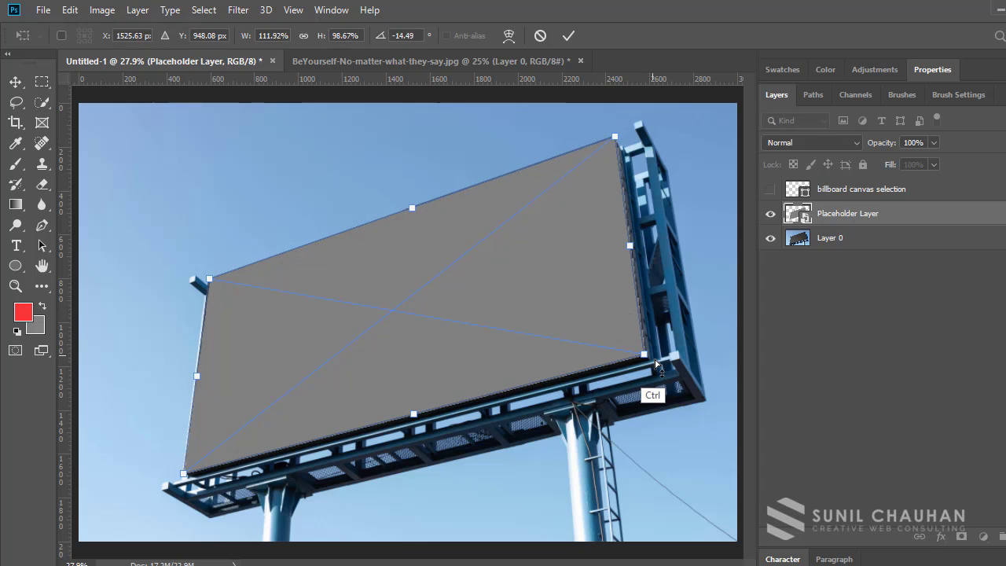
pyautogui.moveTo(645, 359); pyautogui.dragTo(649, 357)
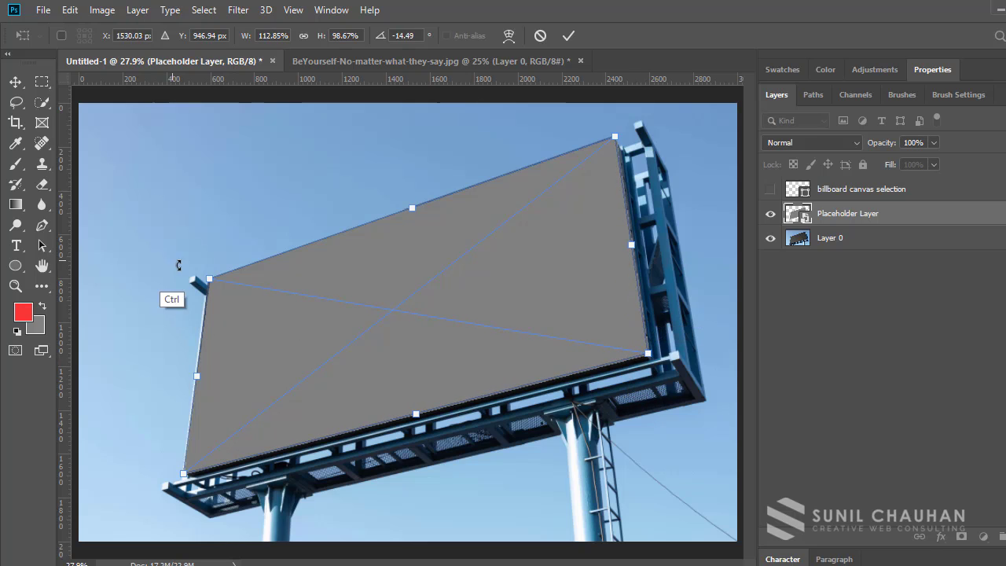
pyautogui.moveTo(211, 283); pyautogui.dragTo(208, 282)
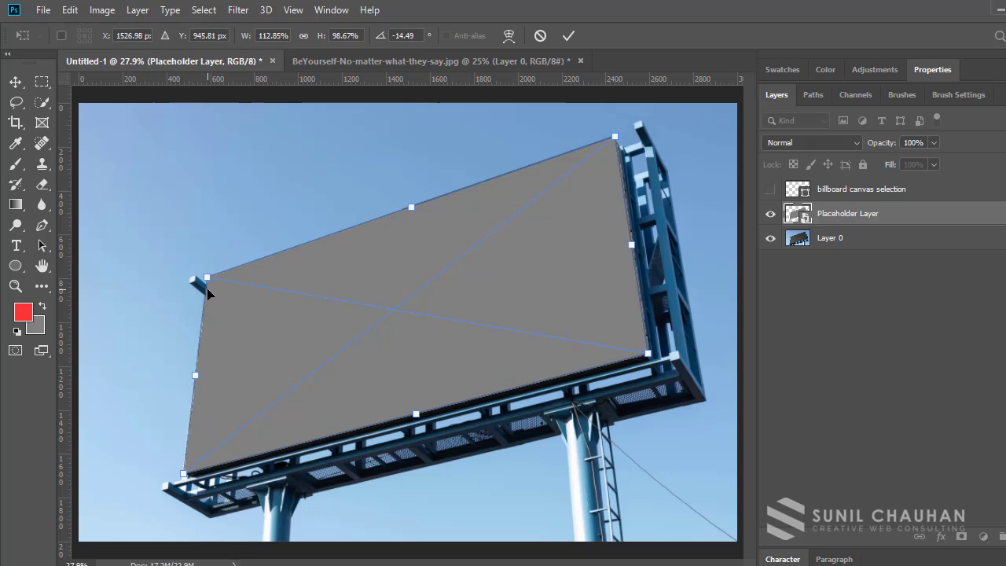
pyautogui.rightClick(181, 483)
pyautogui.moveTo(182, 483); pyautogui.dragTo(182, 479)
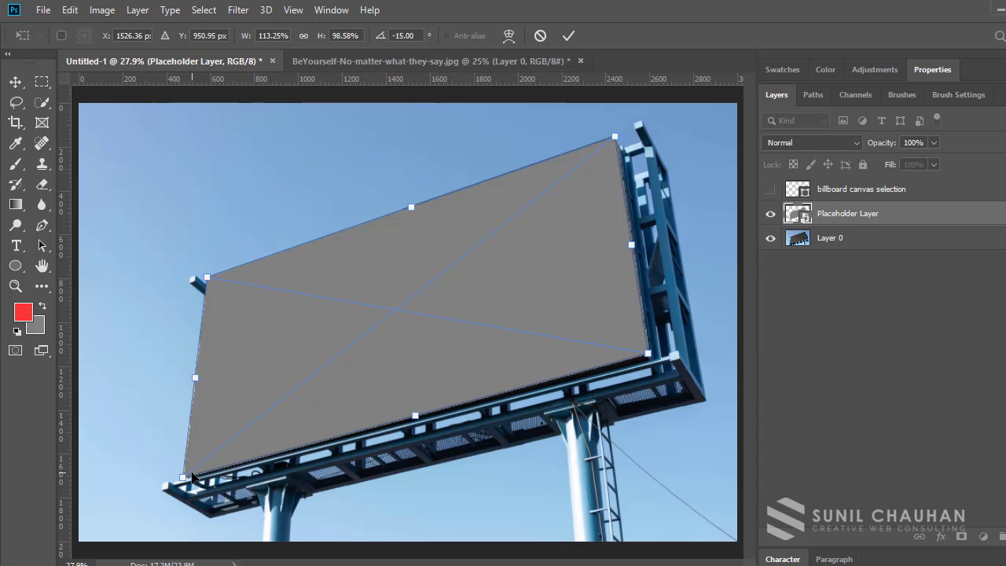
pyautogui.press('Return')
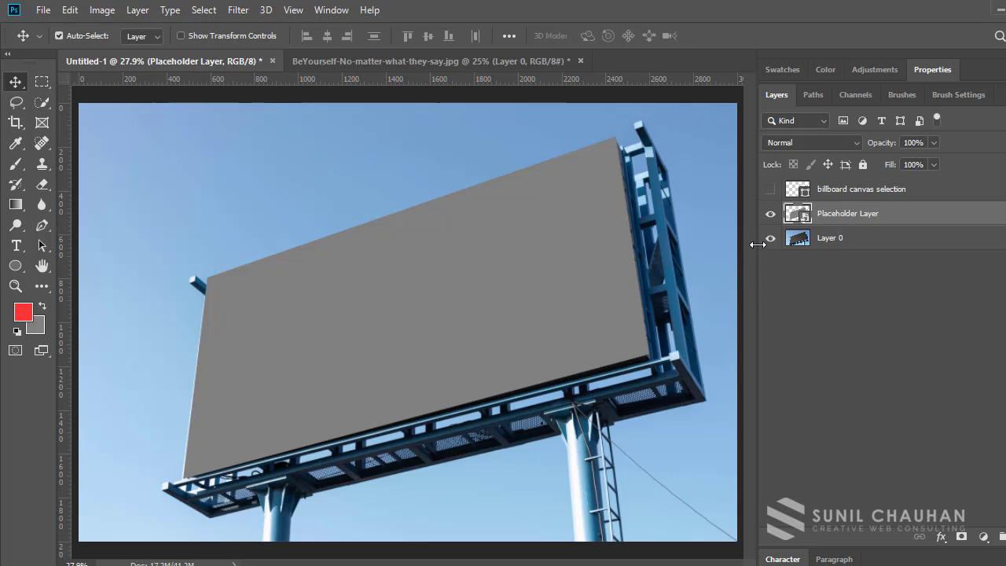
# With Placeholder Layer hidden, turn the billboard canvas selection shape's path into a new anti-aliased selection with a 0-pixel feather radius.
pyautogui.click(770, 216)
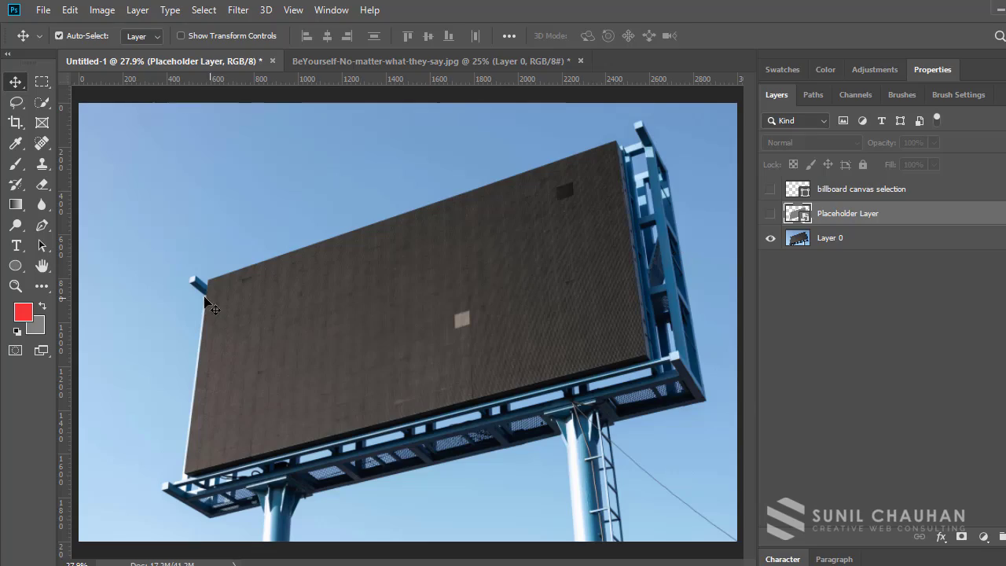
pyautogui.press('z')
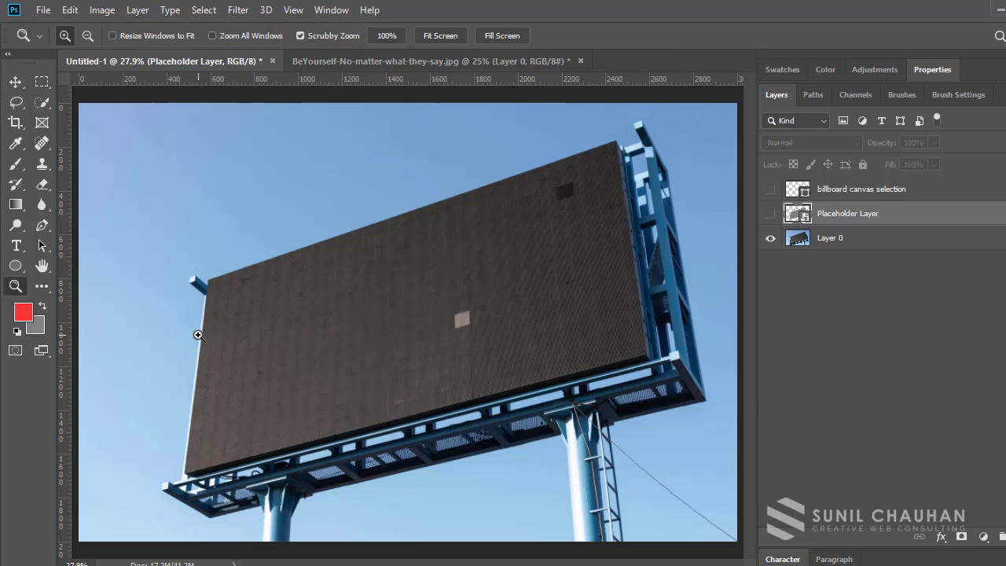
pyautogui.moveTo(197, 336); pyautogui.dragTo(267, 275)
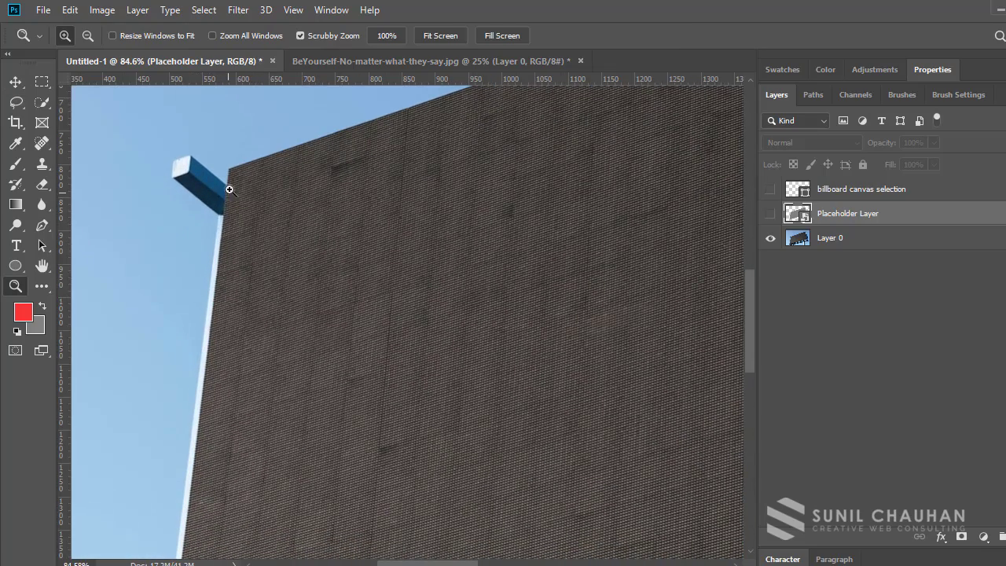
pyautogui.moveTo(384, 197); pyautogui.dragTo(625, 220)
pyautogui.moveTo(578, 261); pyautogui.dragTo(341, 396)
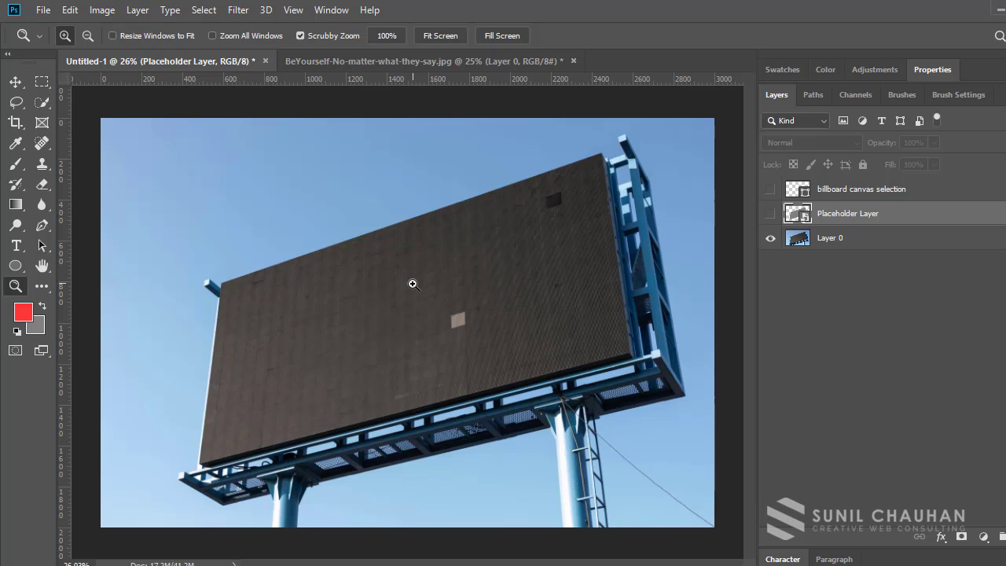
pyautogui.moveTo(413, 283); pyautogui.dragTo(482, 273)
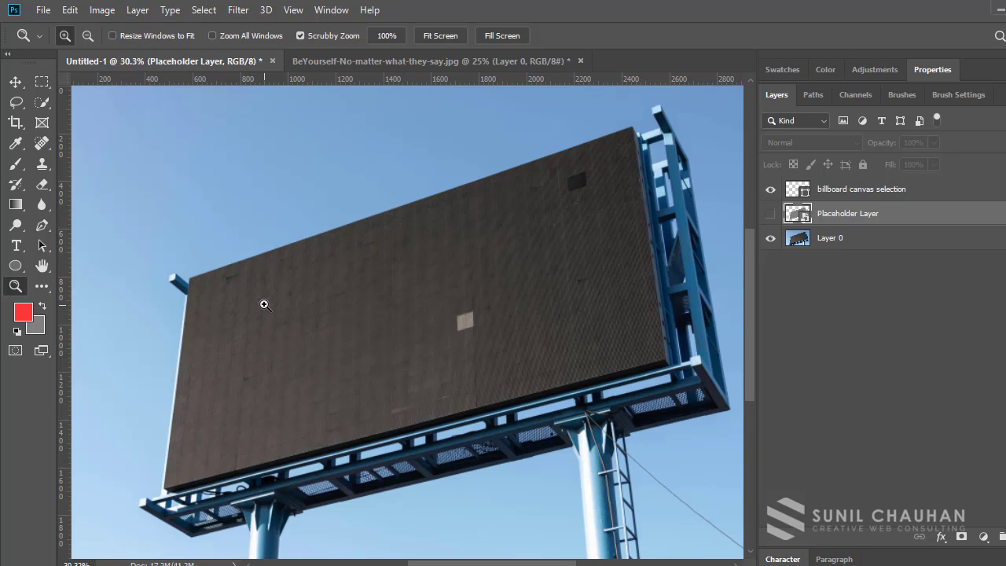
pyautogui.press('p')
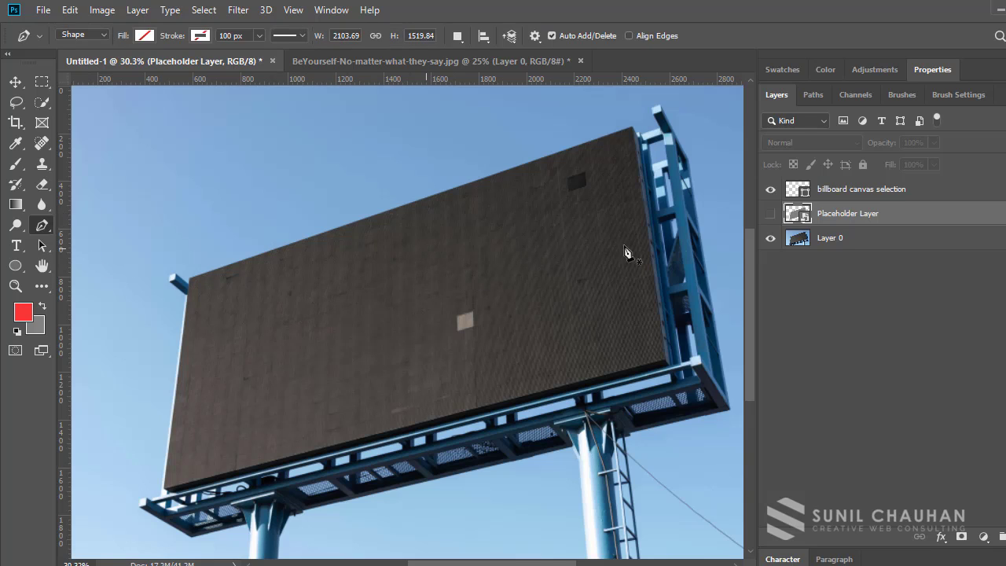
pyautogui.click(822, 197)
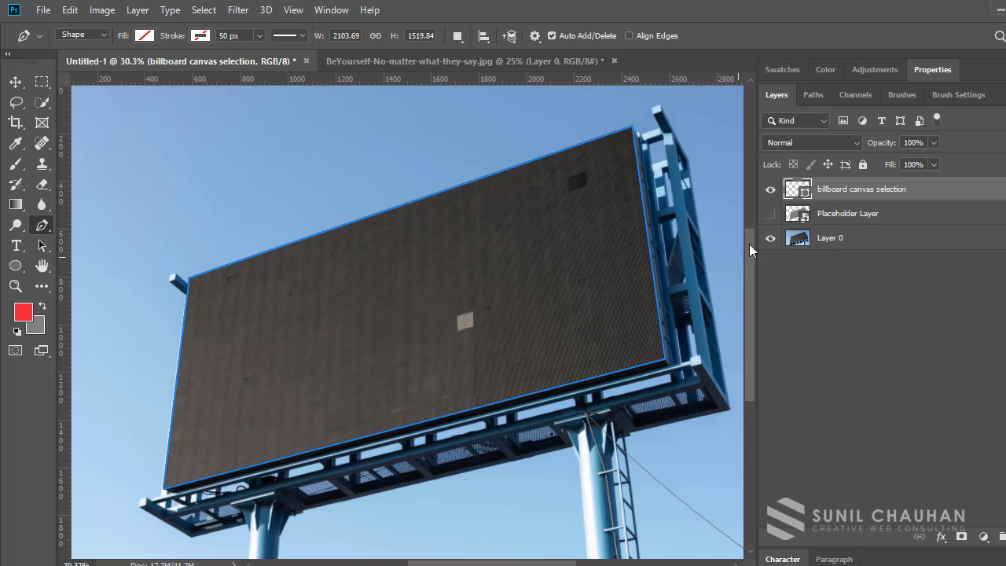
pyautogui.rightClick(444, 270)
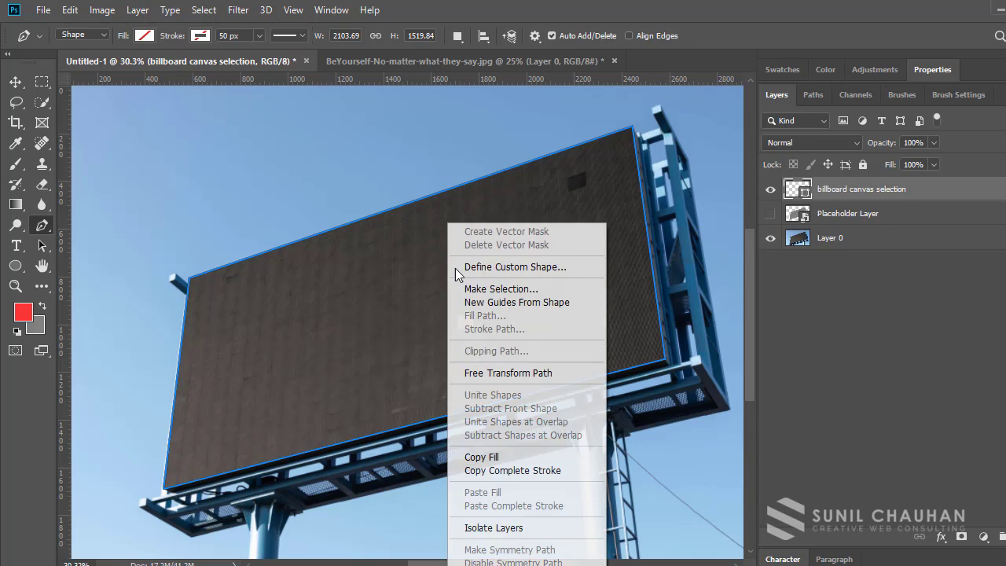
pyautogui.click(517, 289)
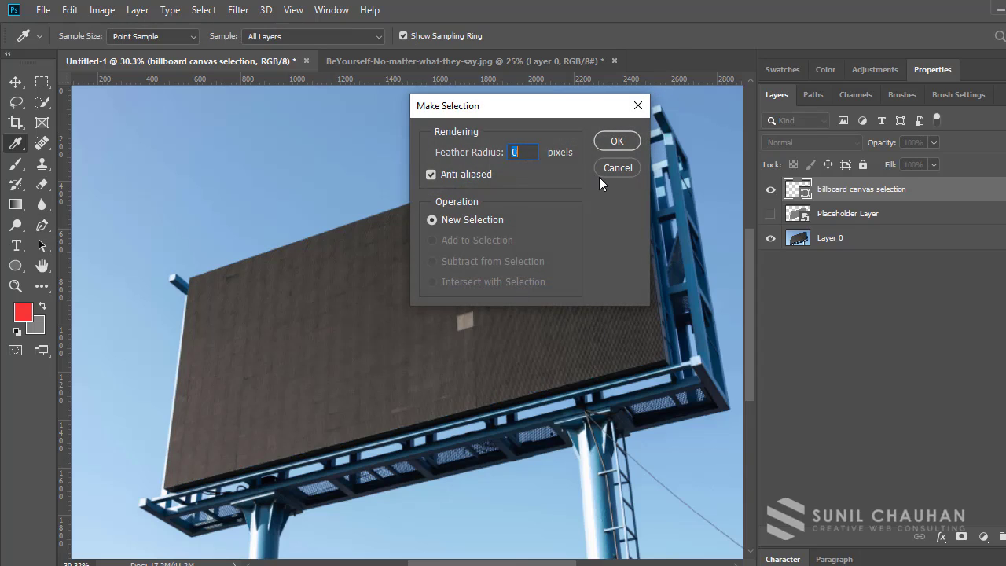
pyautogui.click(618, 142)
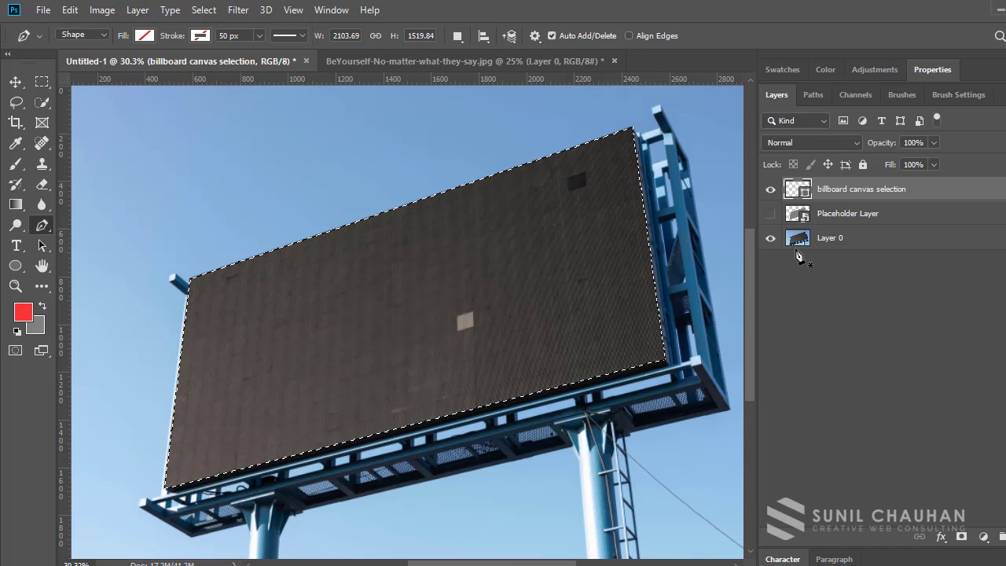
# Show Placeholder Layer and add a layer mask to it from the billboard-shaped selection.
pyautogui.click(835, 217)
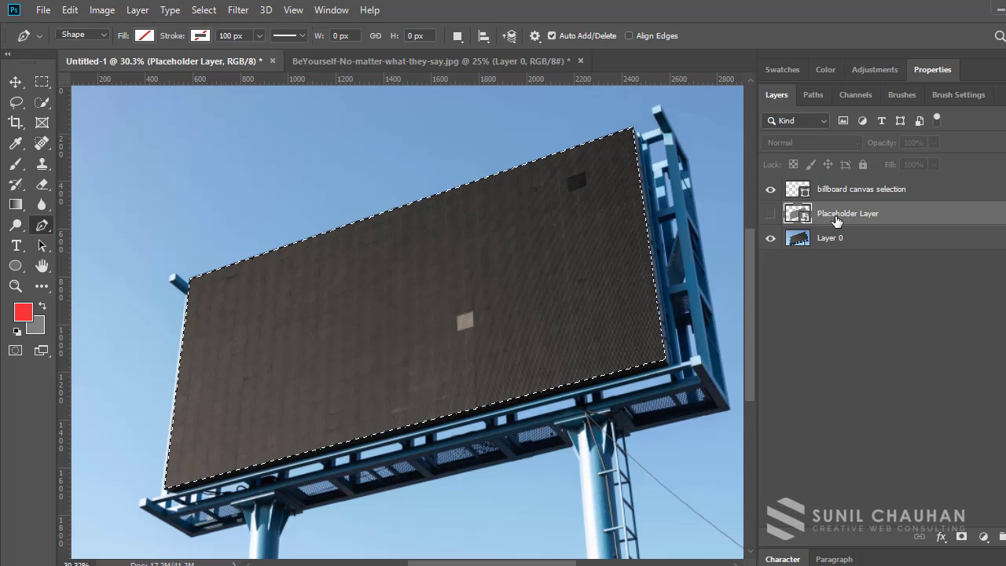
pyautogui.click(771, 214)
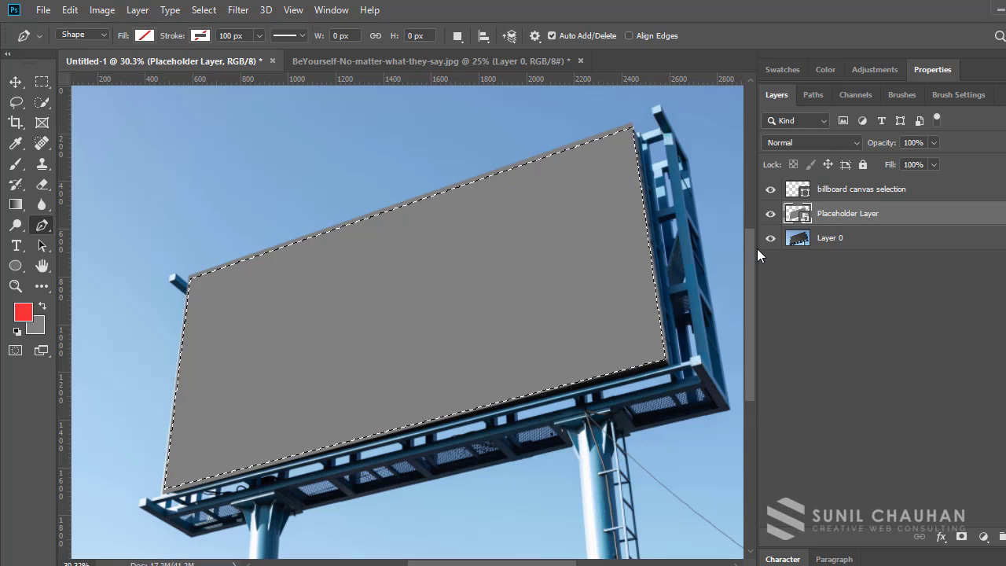
pyautogui.click(960, 537)
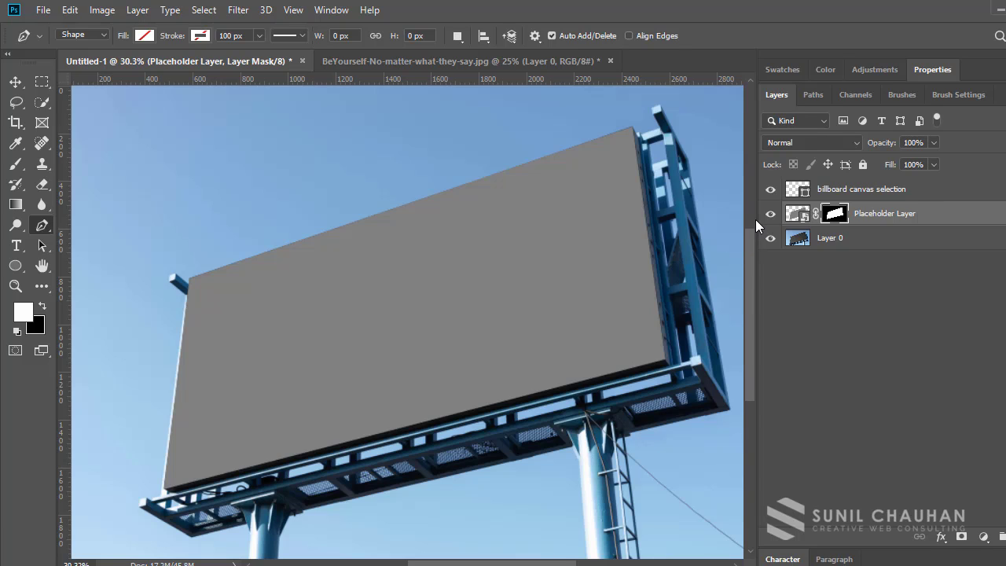
# Open the Placeholder Layer smart object's contents and copy the BeYourself-No-matter-what-they-say.jpg design into it as a new layer.
pyautogui.doubleClick(797, 214)
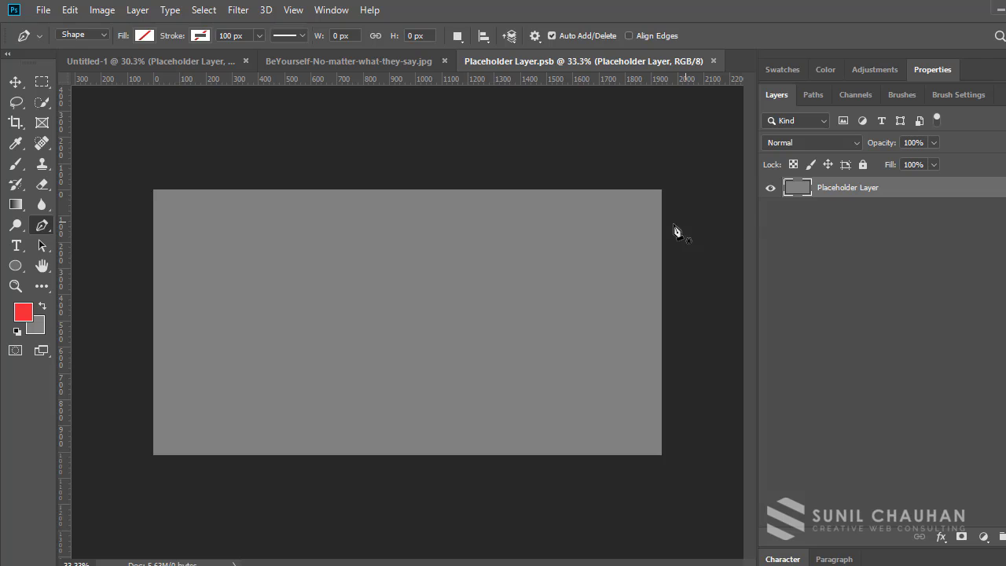
pyautogui.click(387, 61)
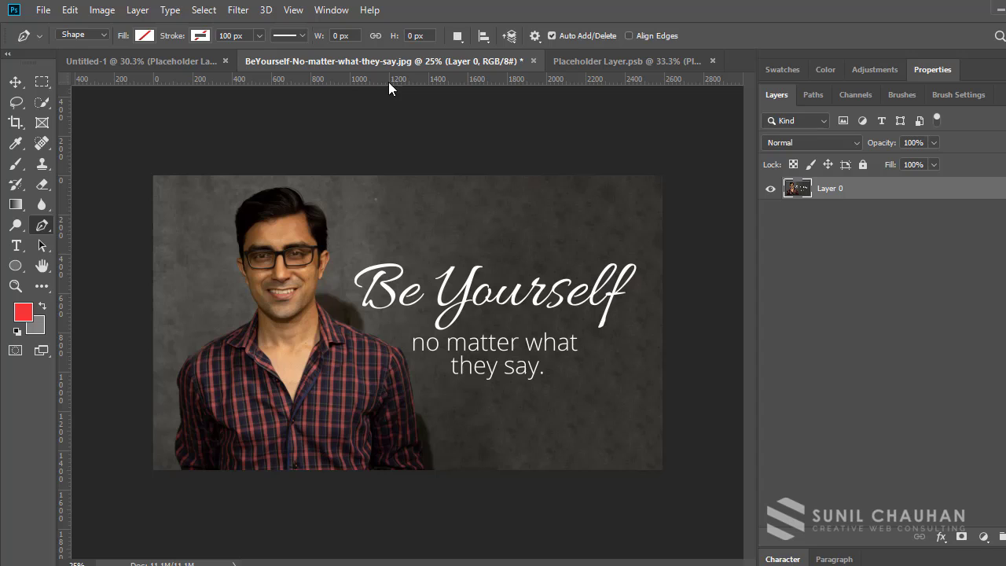
pyautogui.click(15, 81)
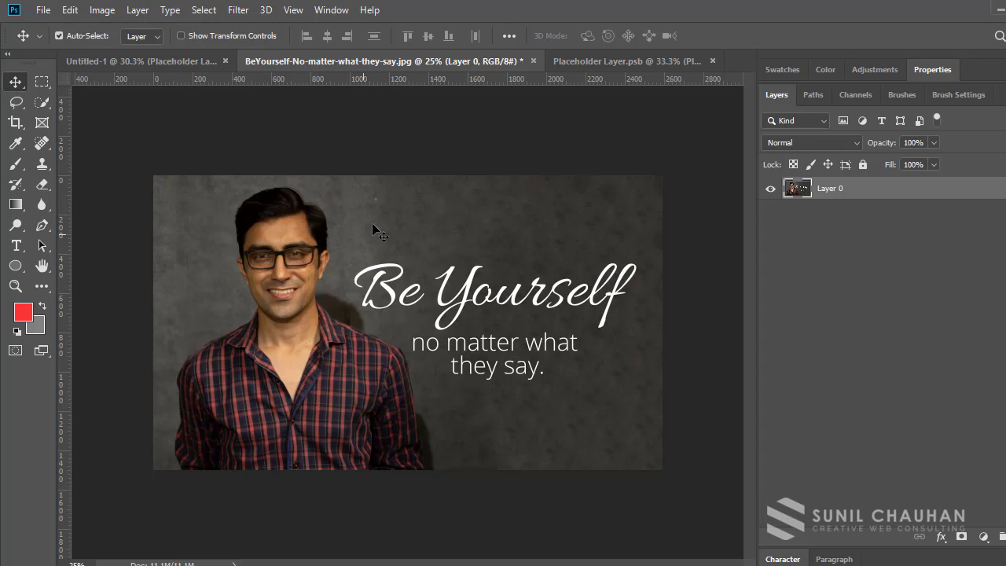
pyautogui.moveTo(374, 224); pyautogui.dragTo(424, 283)
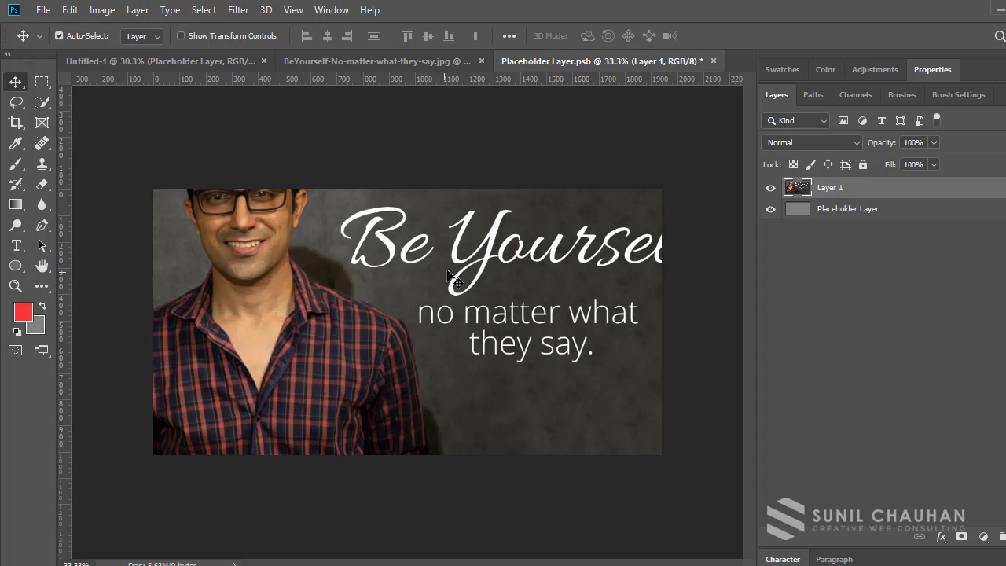
# Scale the design layer to about 78% and position it to cover the placeholder canvas, saving the smart object to update the Untitled-1 billboard.
pyautogui.hotkey('ctrl', 't')
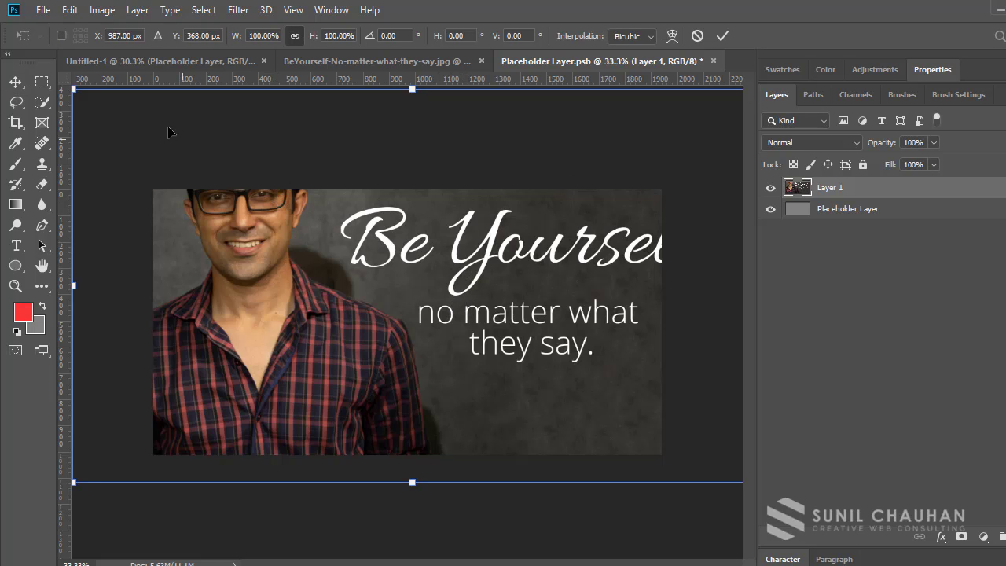
pyautogui.moveTo(76, 90); pyautogui.dragTo(146, 132)
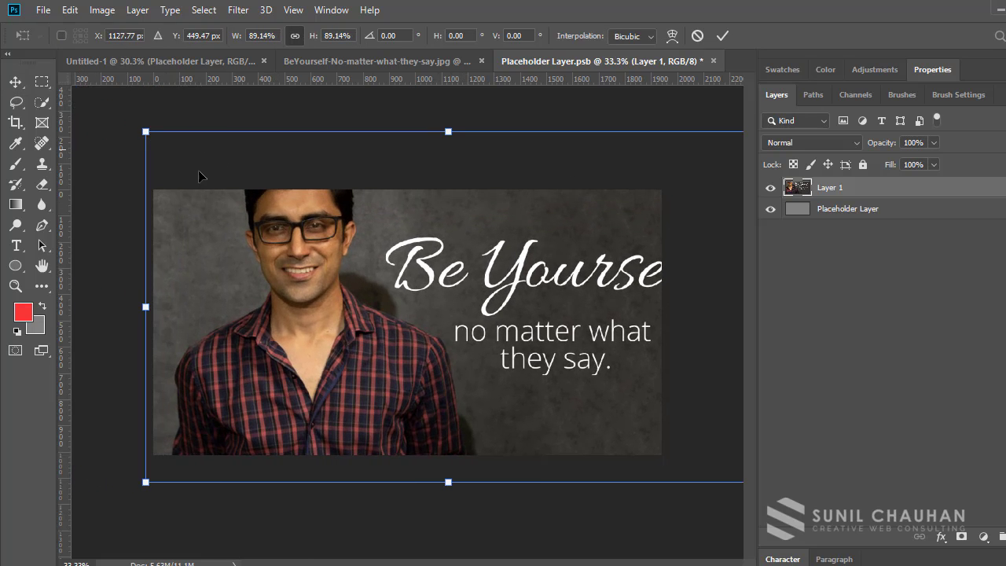
pyautogui.moveTo(303, 227); pyautogui.dragTo(255, 248)
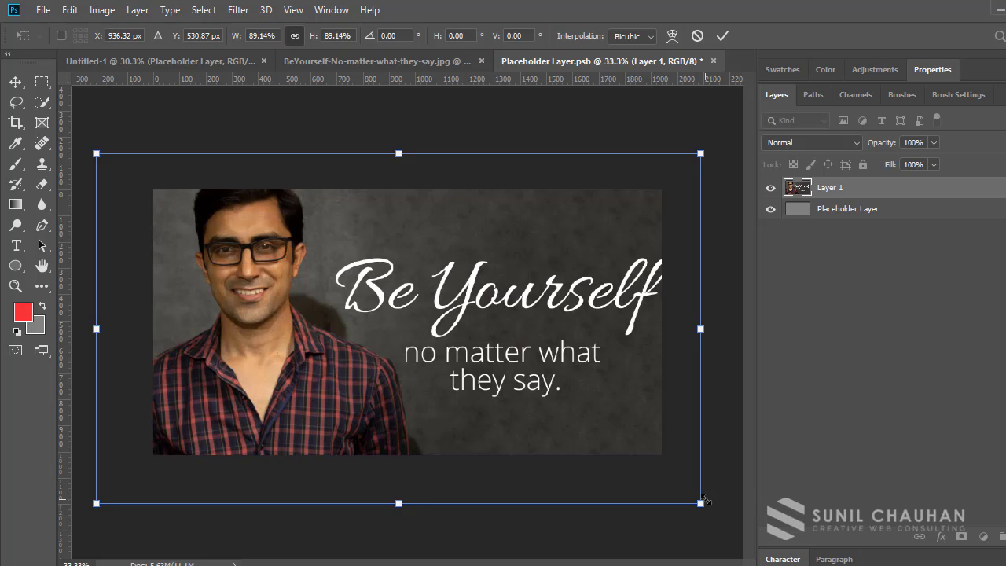
pyautogui.moveTo(703, 500); pyautogui.dragTo(680, 463)
pyautogui.moveTo(455, 404); pyautogui.dragTo(496, 425)
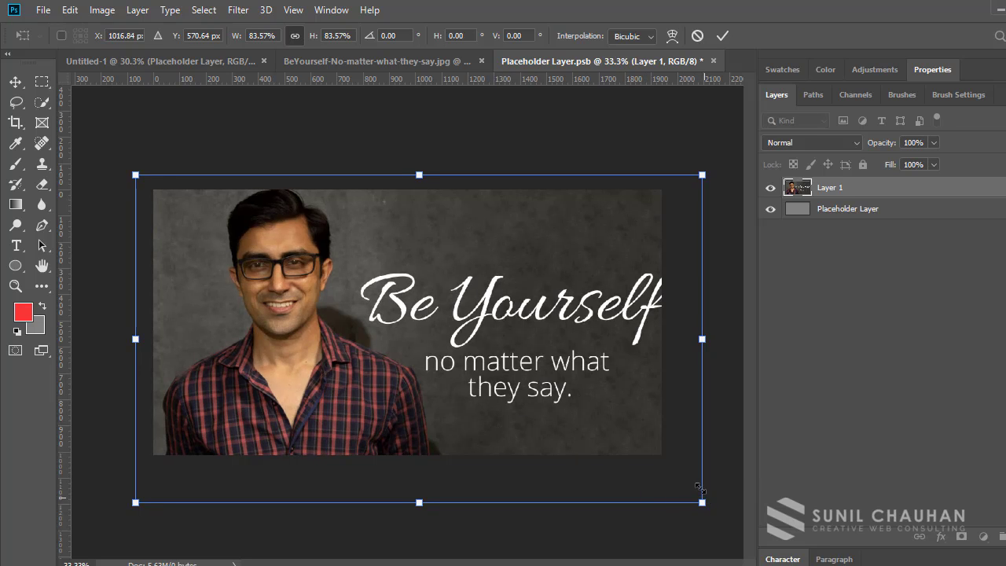
pyautogui.moveTo(698, 486); pyautogui.dragTo(682, 458)
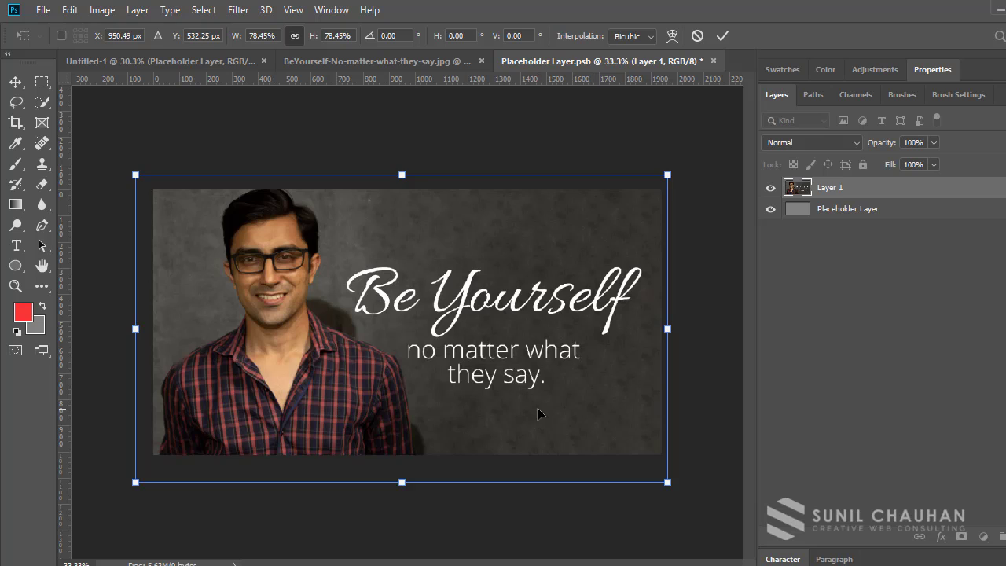
pyautogui.moveTo(536, 407); pyautogui.dragTo(540, 411)
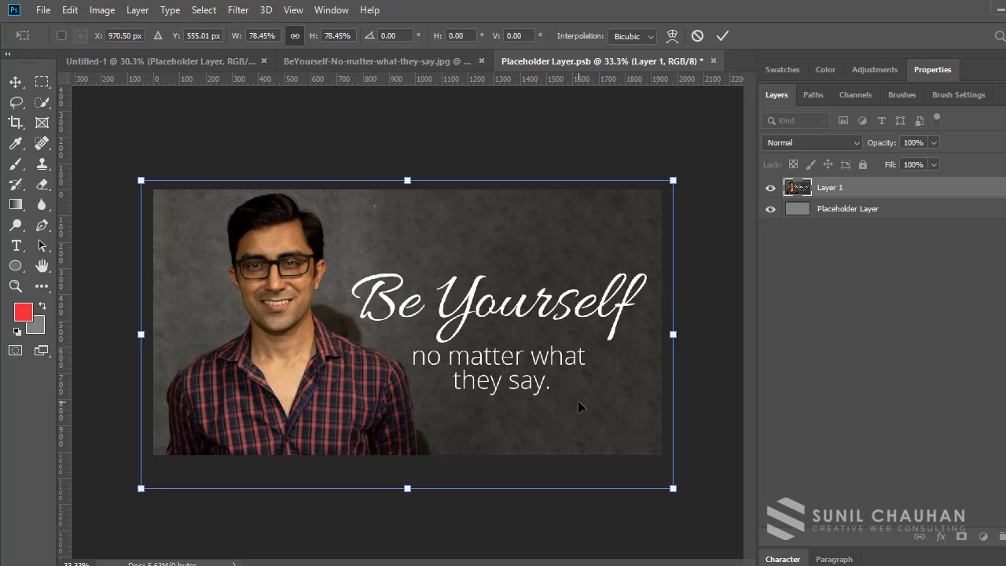
pyautogui.press('Return')
pyautogui.hotkey('ctrl', 's')
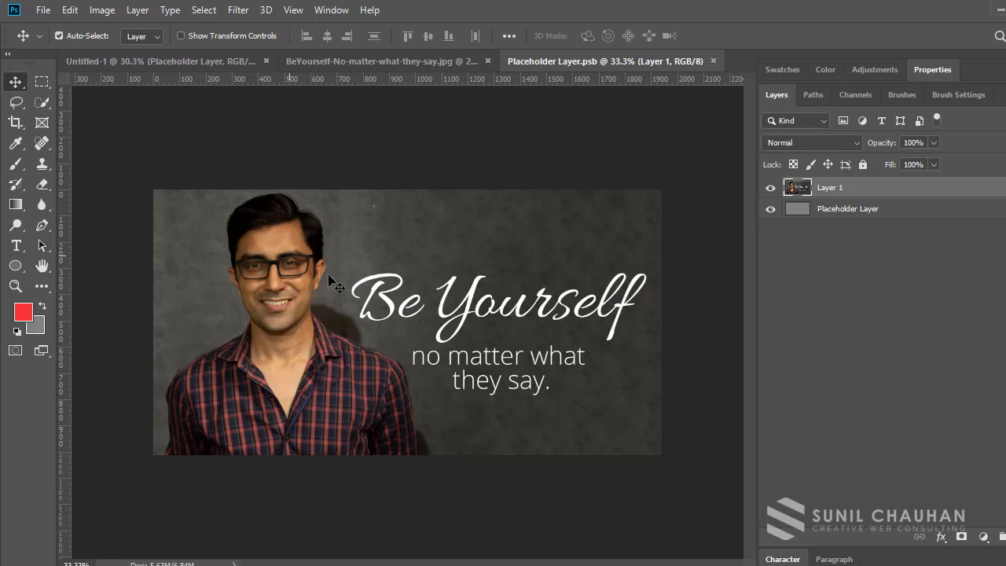
pyautogui.click(191, 60)
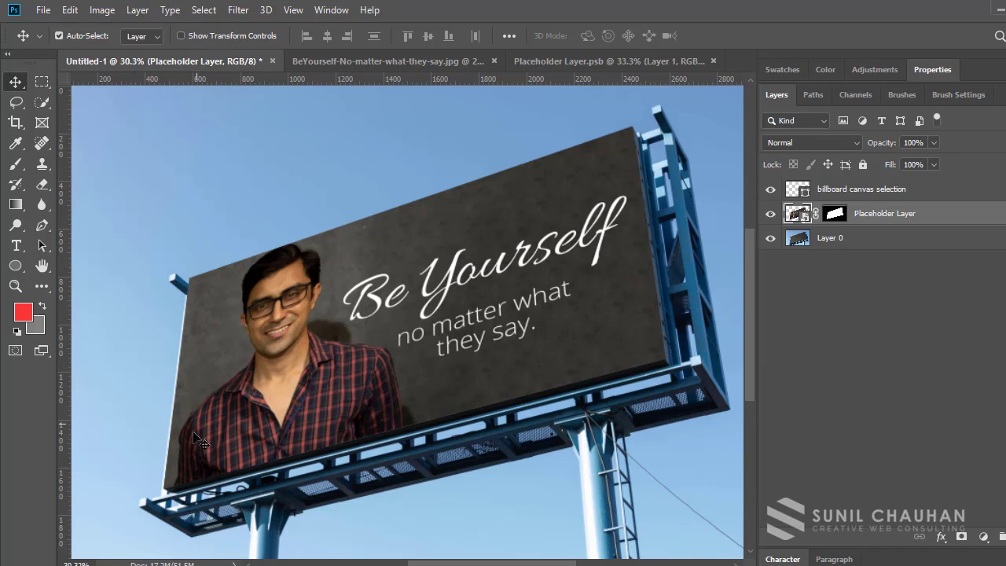
# Examine how the design sits on the billboard at different magnifications, comparing it with the bare panel by temporarily hiding Placeholder Layer.
pyautogui.press('z')
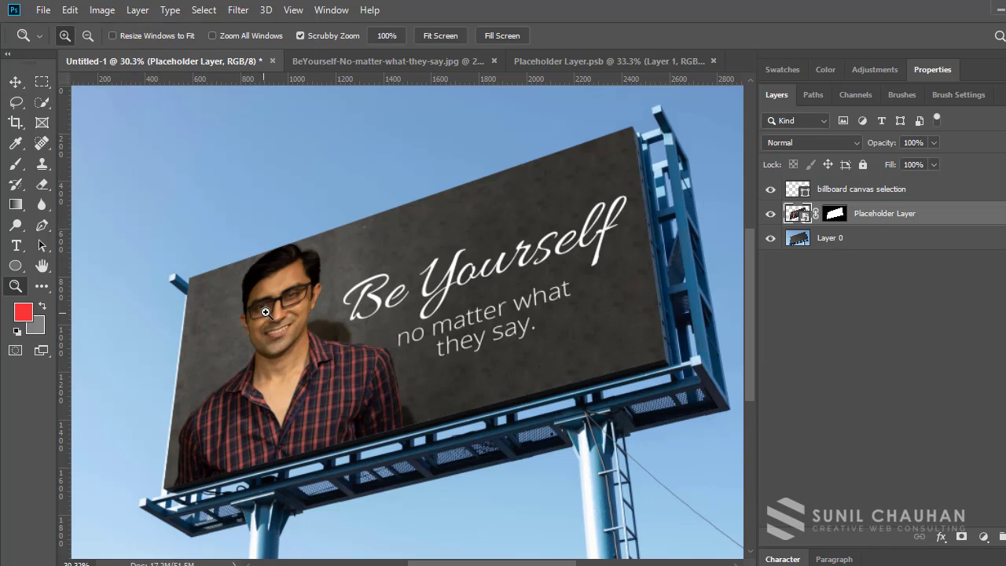
pyautogui.moveTo(279, 281); pyautogui.dragTo(241, 330)
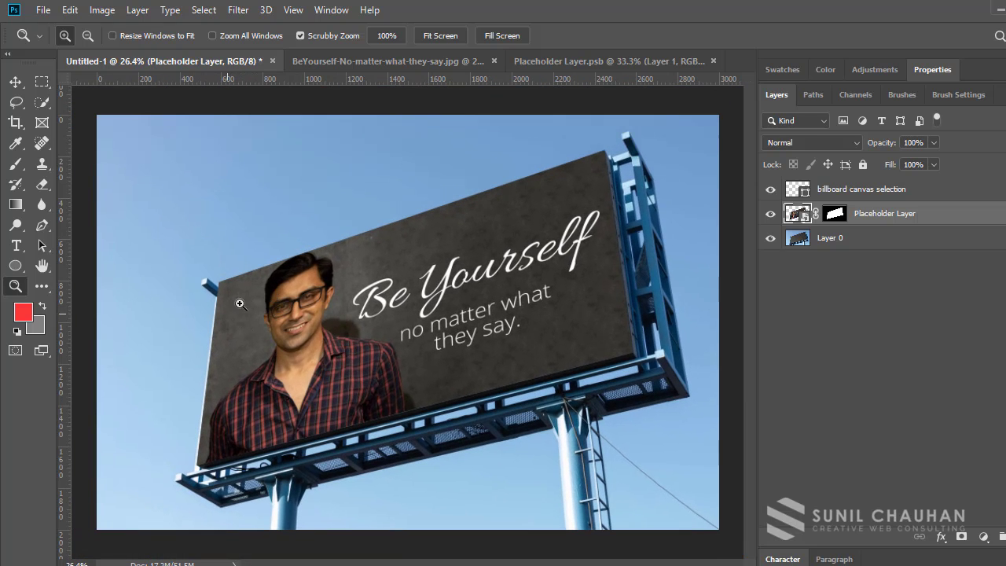
pyautogui.click(16, 82)
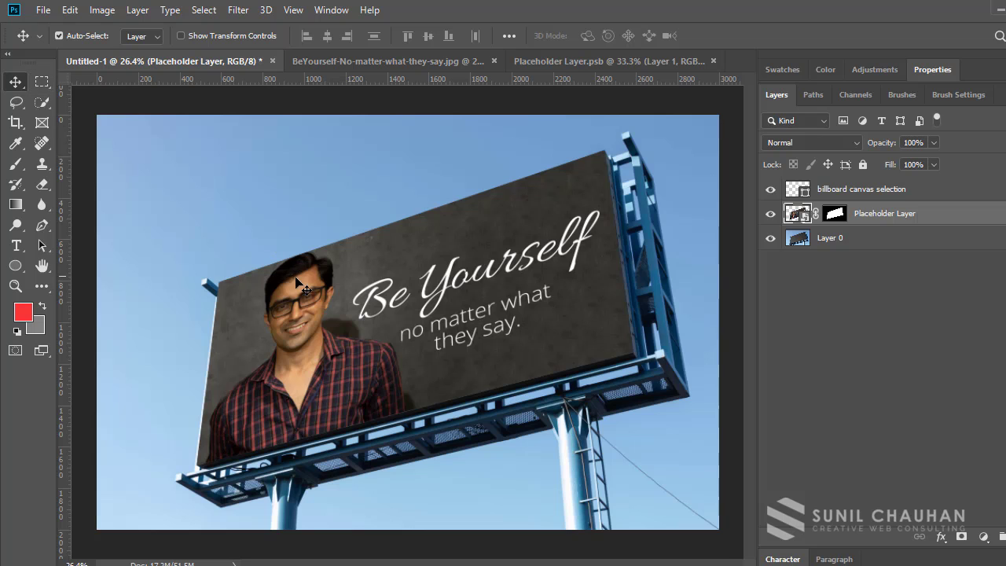
pyautogui.press('z')
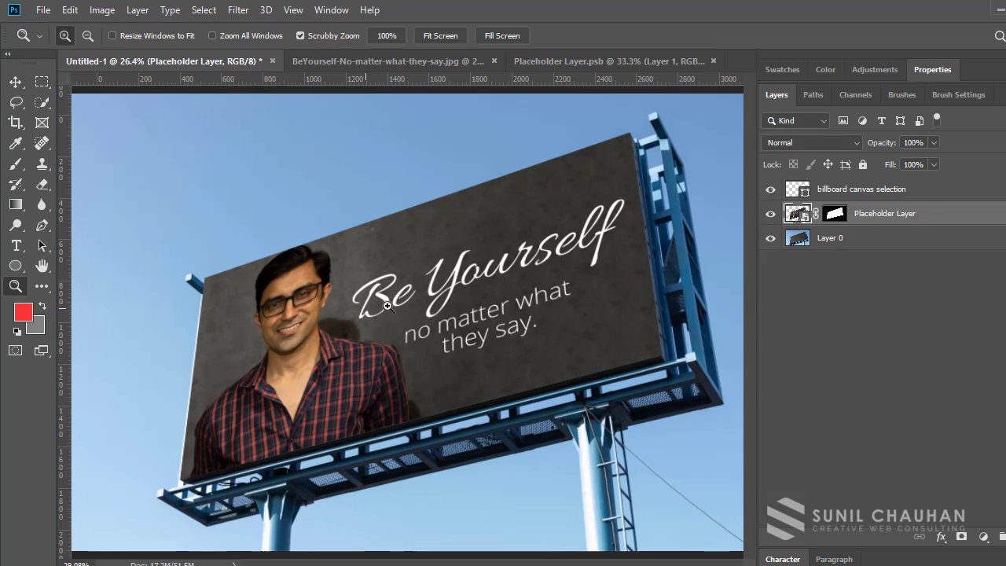
pyautogui.moveTo(364, 309); pyautogui.dragTo(392, 306)
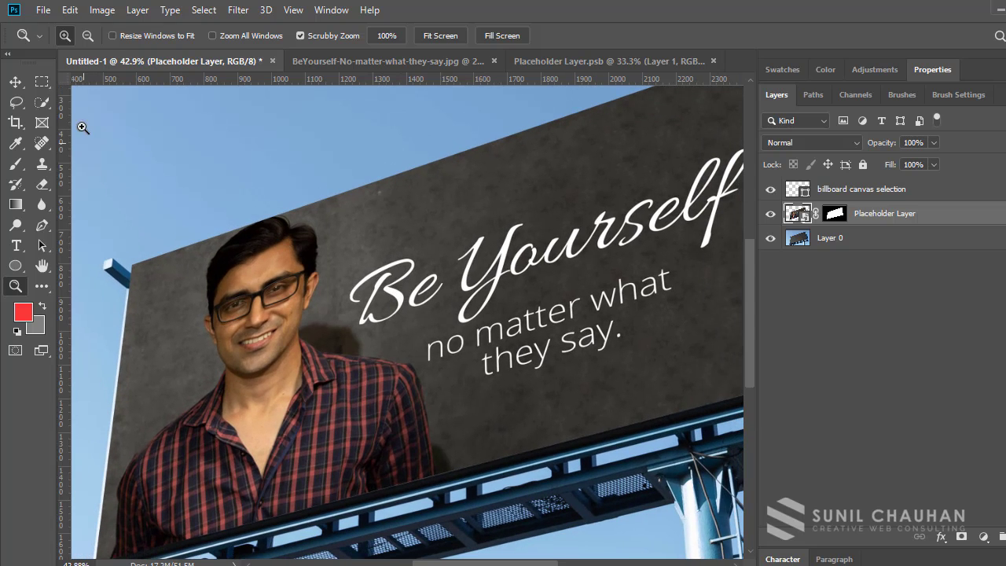
pyautogui.press('v')
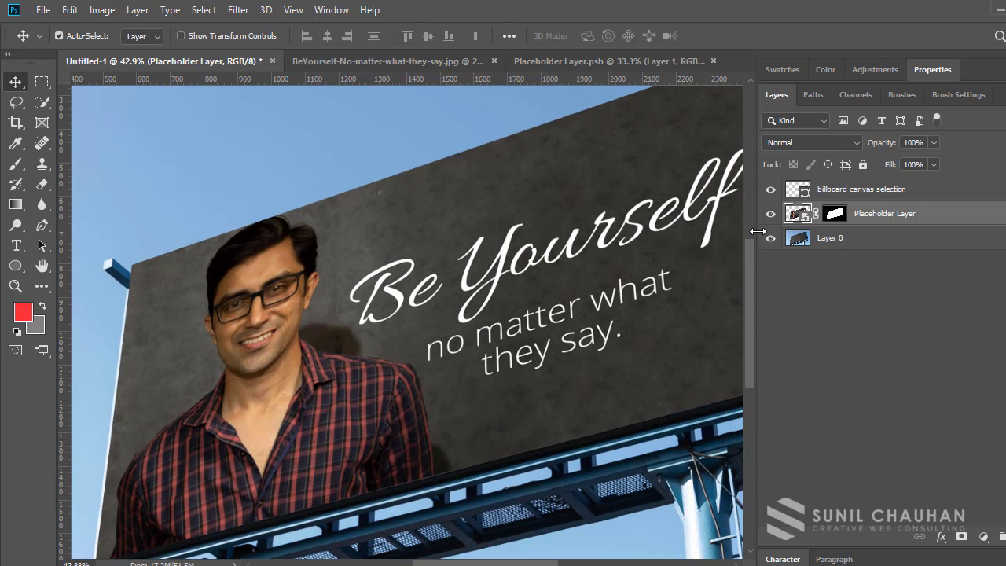
pyautogui.click(770, 213)
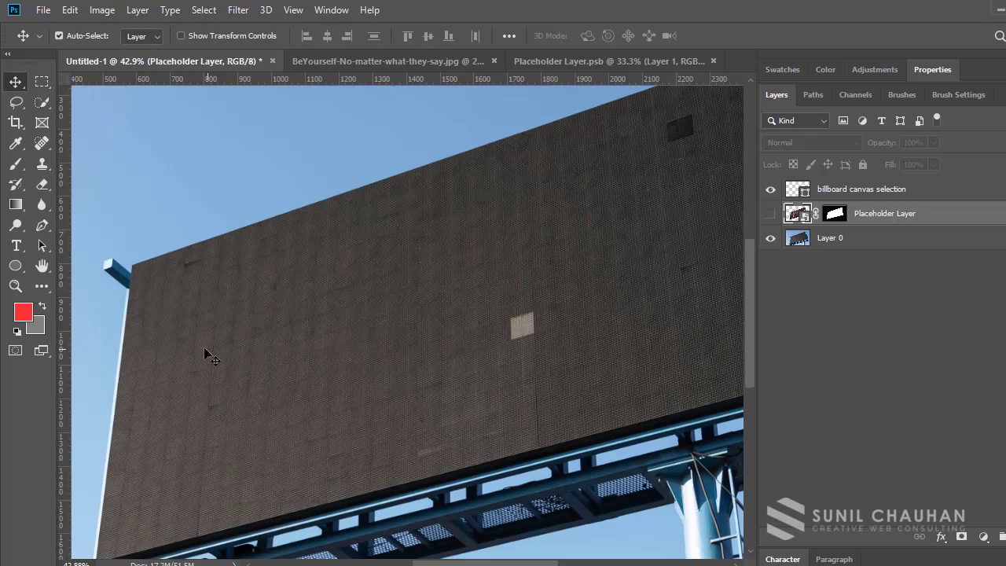
pyautogui.press('z')
pyautogui.moveTo(159, 317); pyautogui.dragTo(217, 319)
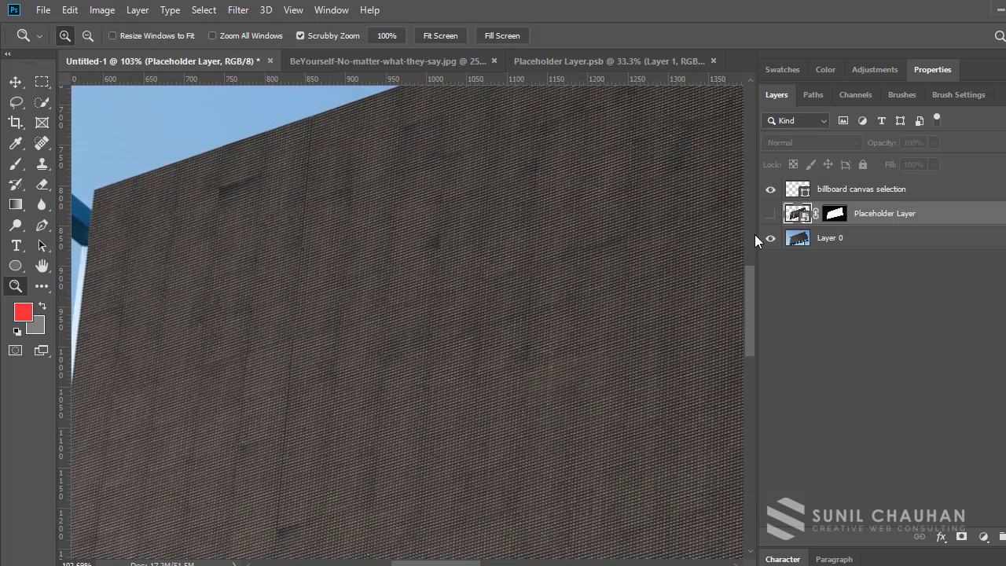
pyautogui.click(770, 213)
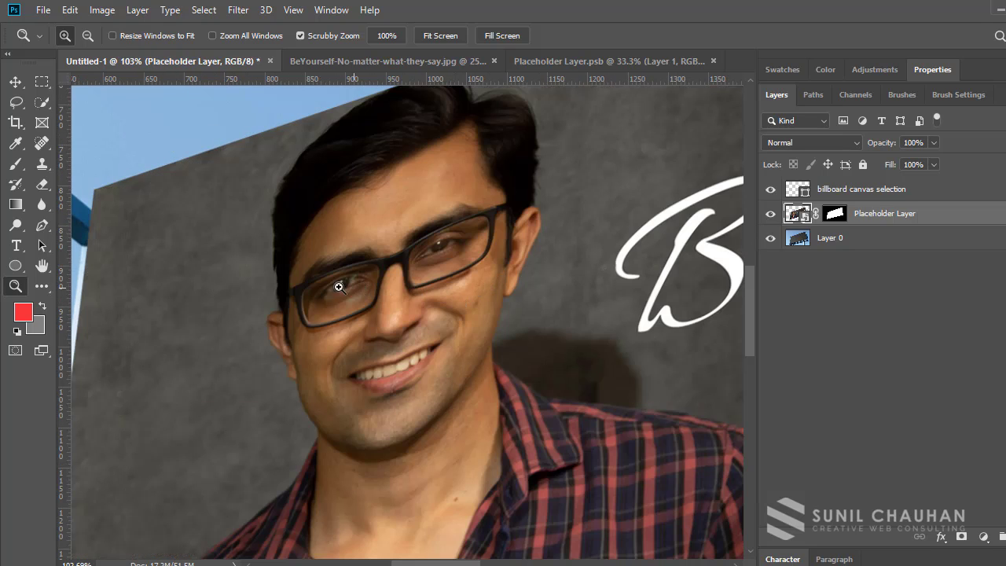
pyautogui.moveTo(319, 259); pyautogui.dragTo(275, 278)
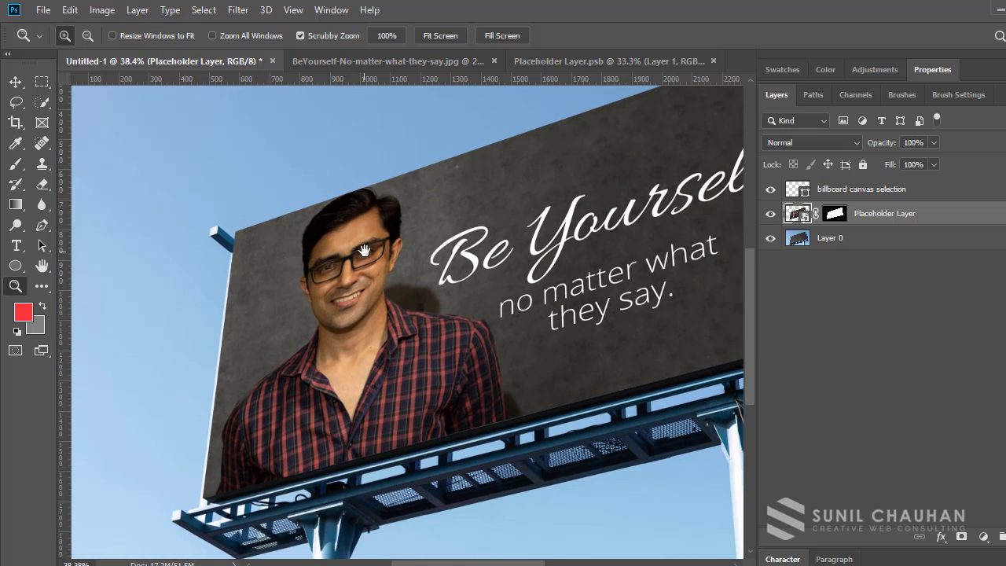
pyautogui.moveTo(338, 254); pyautogui.dragTo(235, 290)
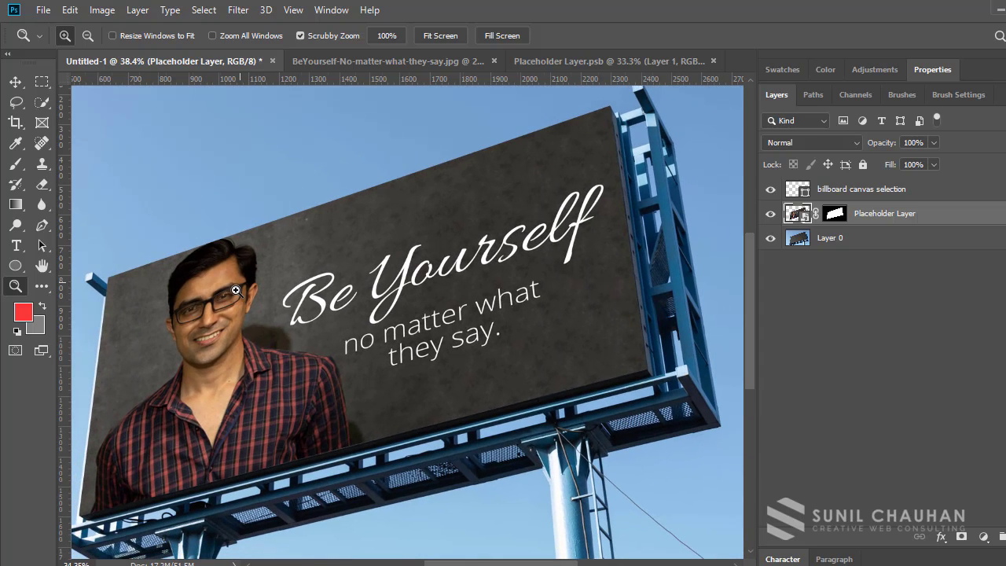
pyautogui.moveTo(188, 329); pyautogui.dragTo(212, 314)
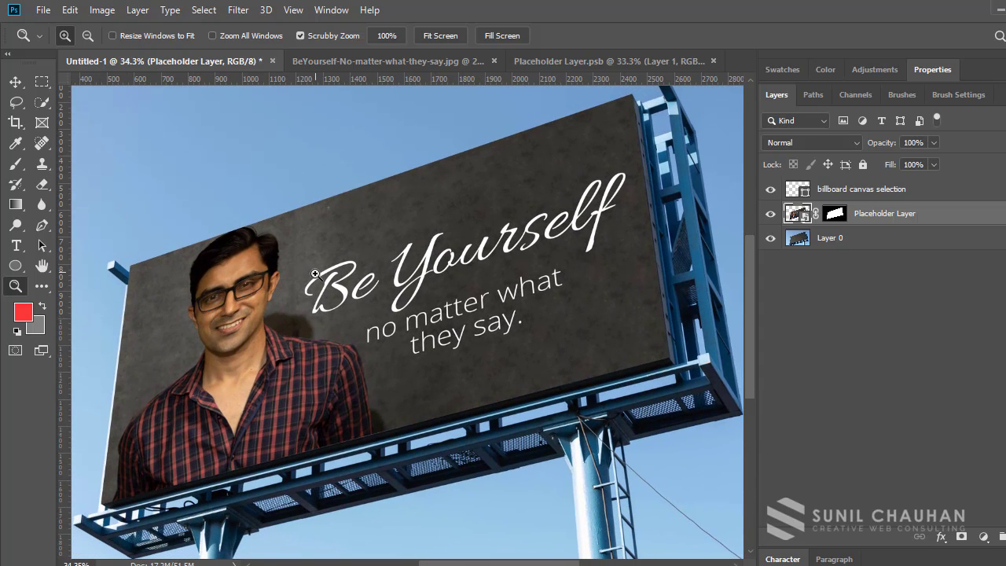
pyautogui.moveTo(314, 273); pyautogui.dragTo(319, 315)
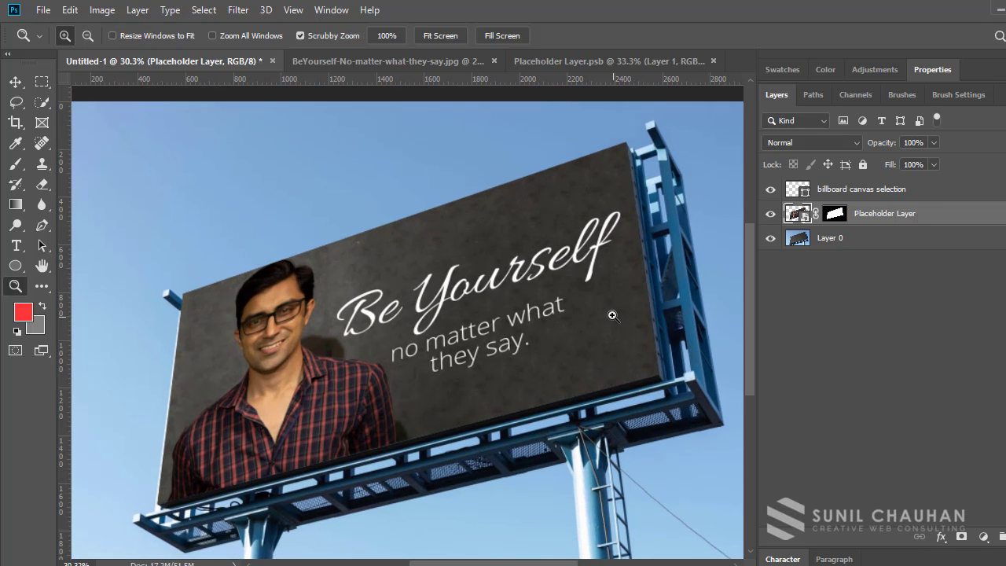
# Duplicate Layer 0 twice and rename the lower copy shadow and the upper copy light.
pyautogui.click(822, 244)
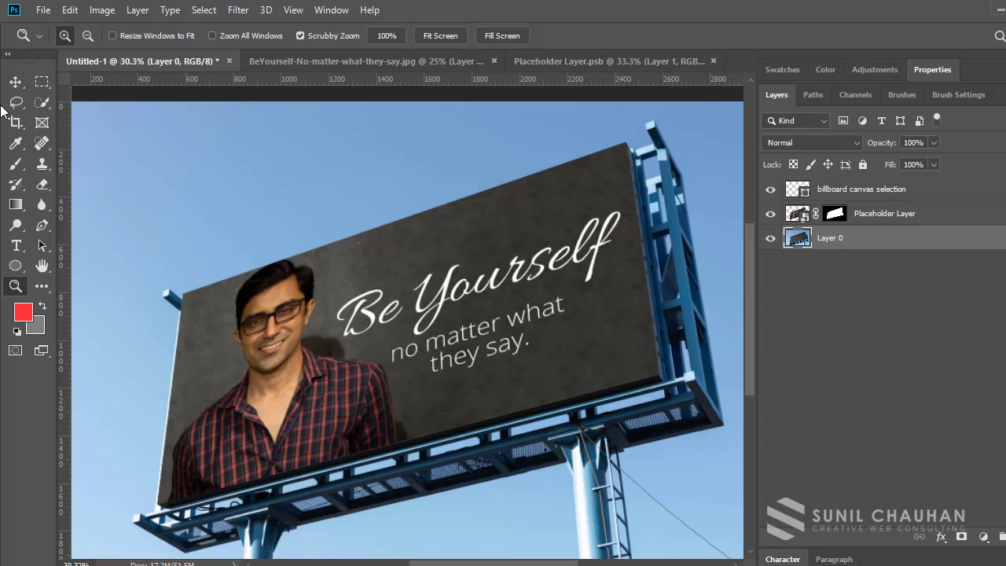
pyautogui.hotkey('ctrl', 'j')
pyautogui.hotkey('ctrl', 'j')
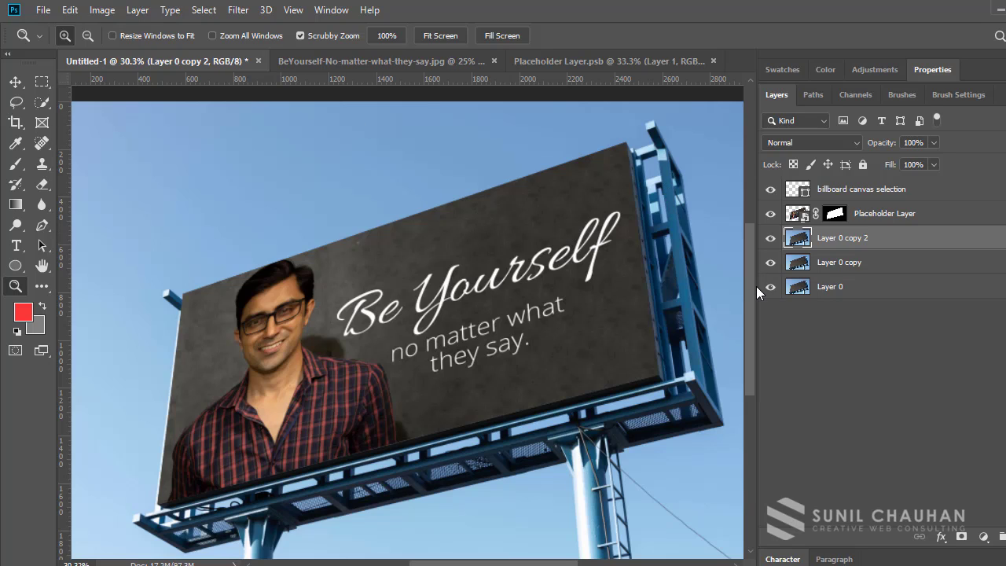
pyautogui.doubleClick(829, 263)
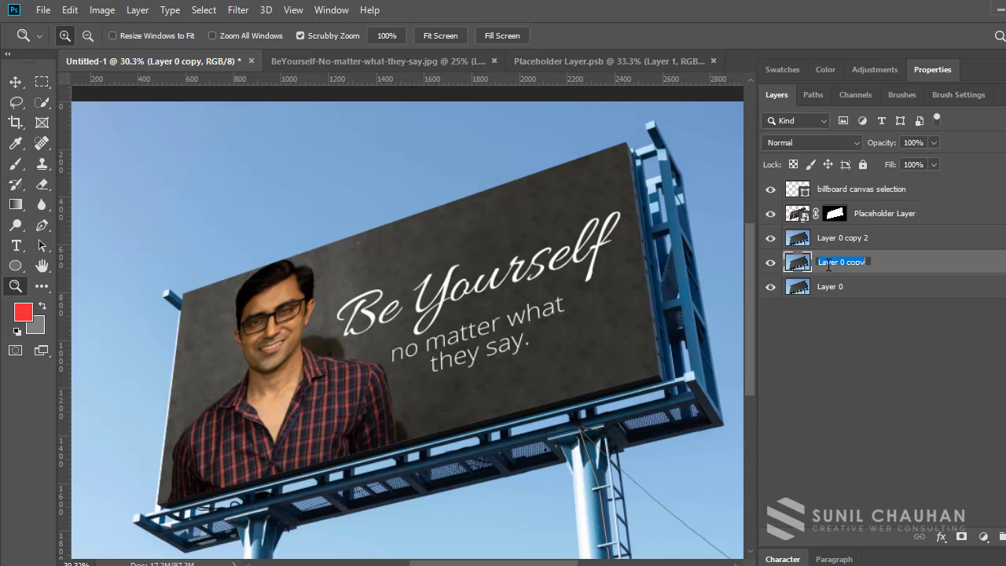
pyautogui.write('shadow')
pyautogui.click(862, 249)
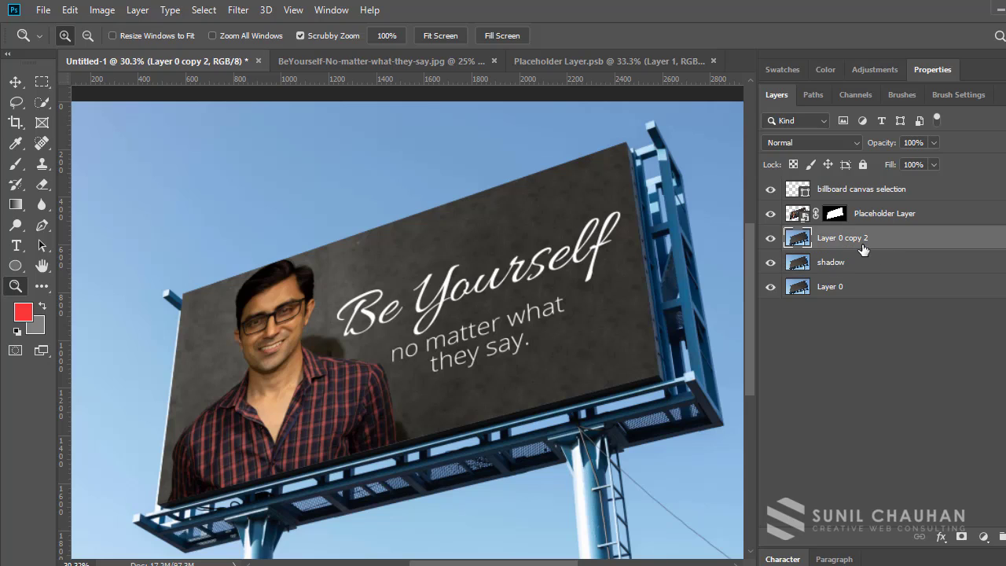
pyautogui.doubleClick(842, 238)
pyautogui.press('BackSpace')
pyautogui.press('Return')
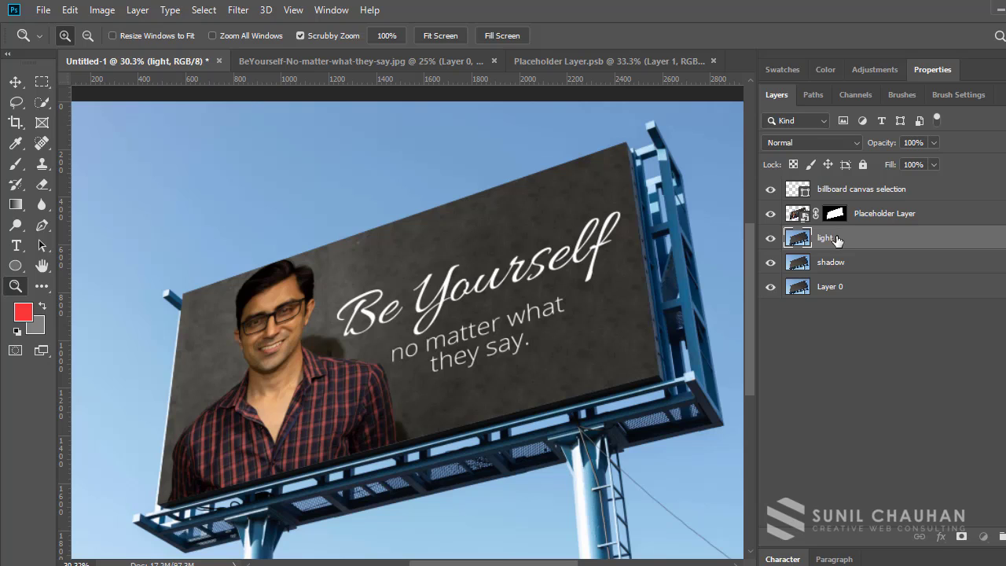
# Stack the light and shadow layers above Placeholder Layer with light uppermost, and desaturate the shadow layer.
pyautogui.moveTo(836, 239); pyautogui.dragTo(834, 210)
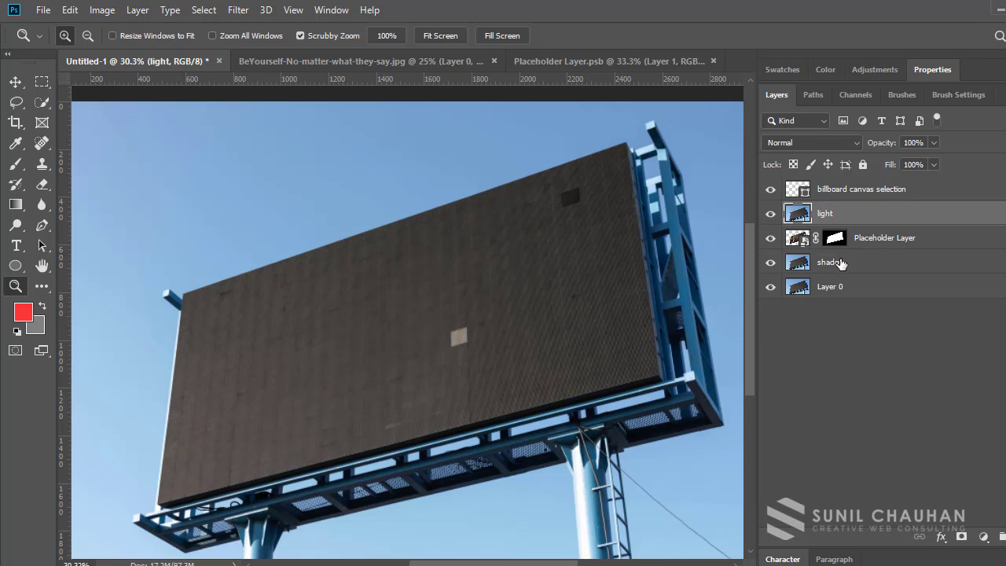
pyautogui.moveTo(840, 262); pyautogui.dragTo(845, 226)
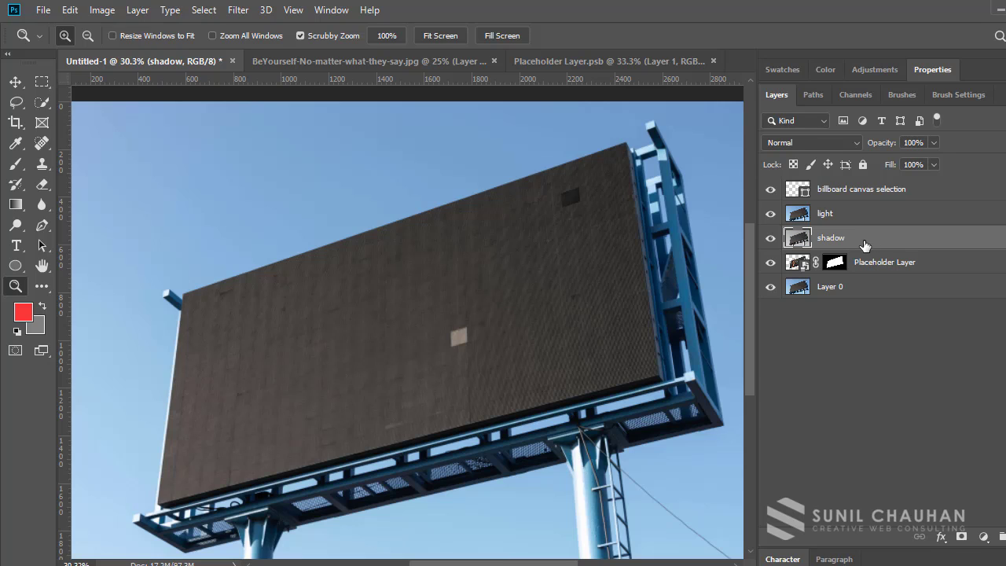
# Hide the light layer and copy Placeholder Layer's mask onto the shadow layer.
pyautogui.click(770, 213)
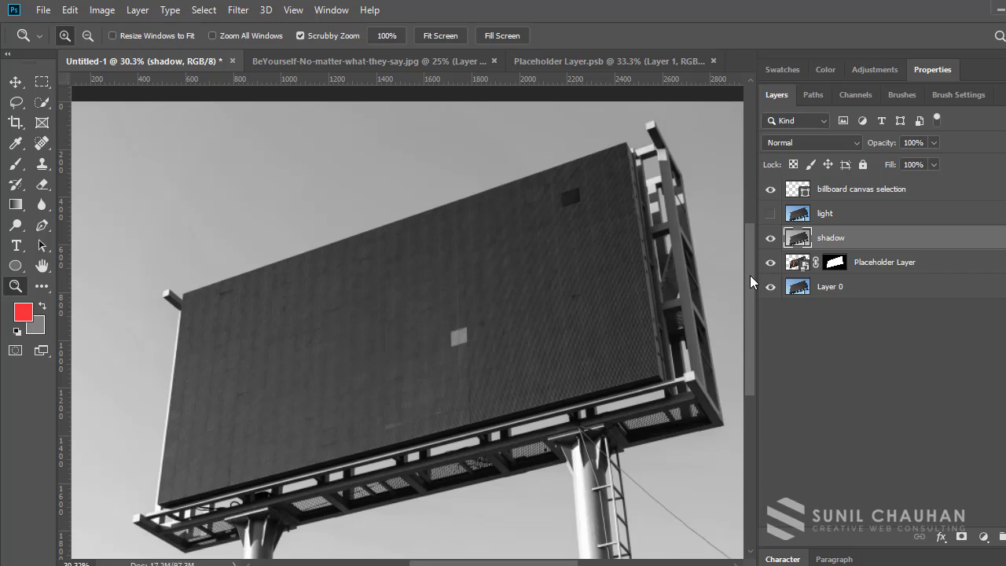
pyautogui.press('alt')
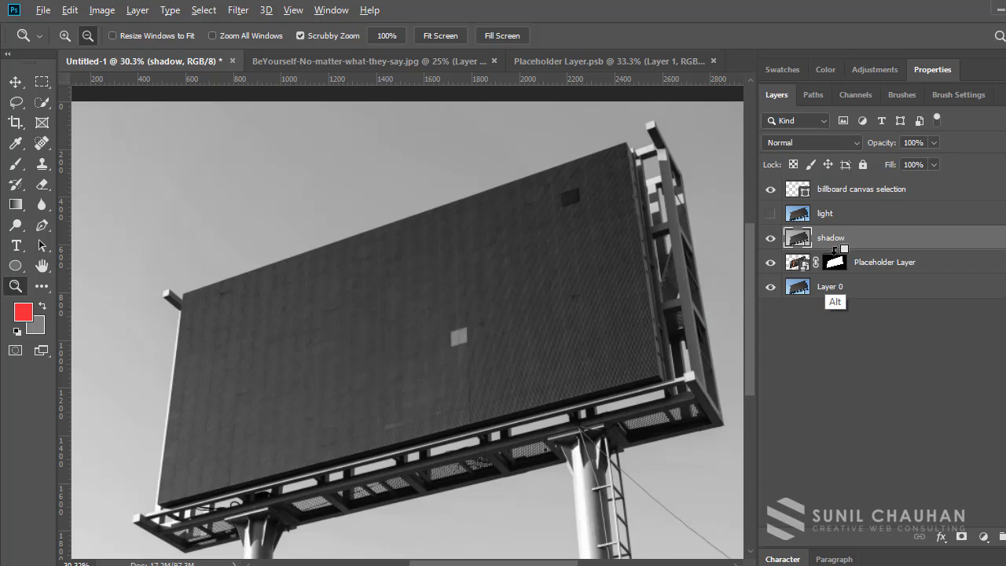
pyautogui.moveTo(834, 250); pyautogui.dragTo(837, 240)
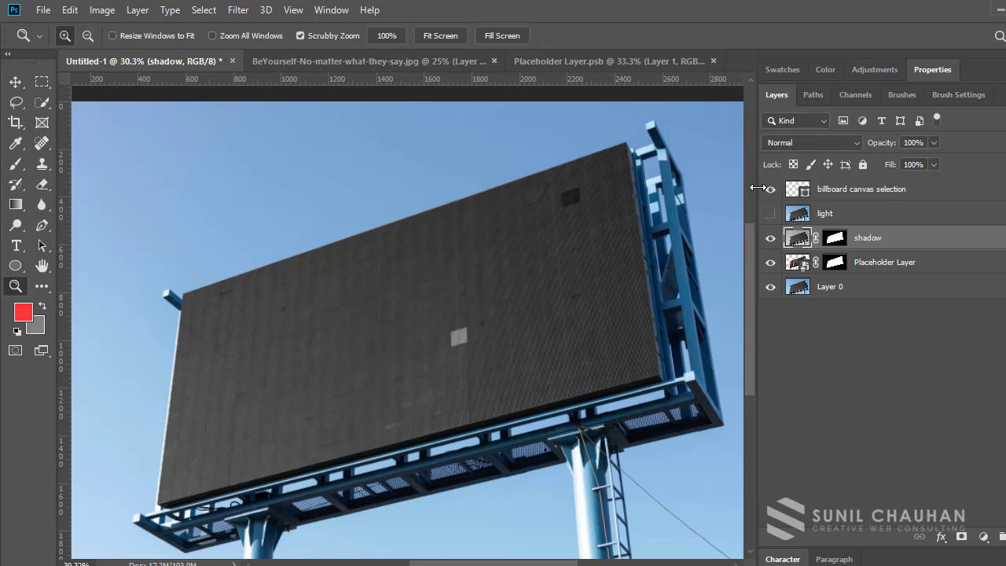
# Try the Darken blend mode on the shadow layer and settle on Multiply.
pyautogui.click(840, 146)
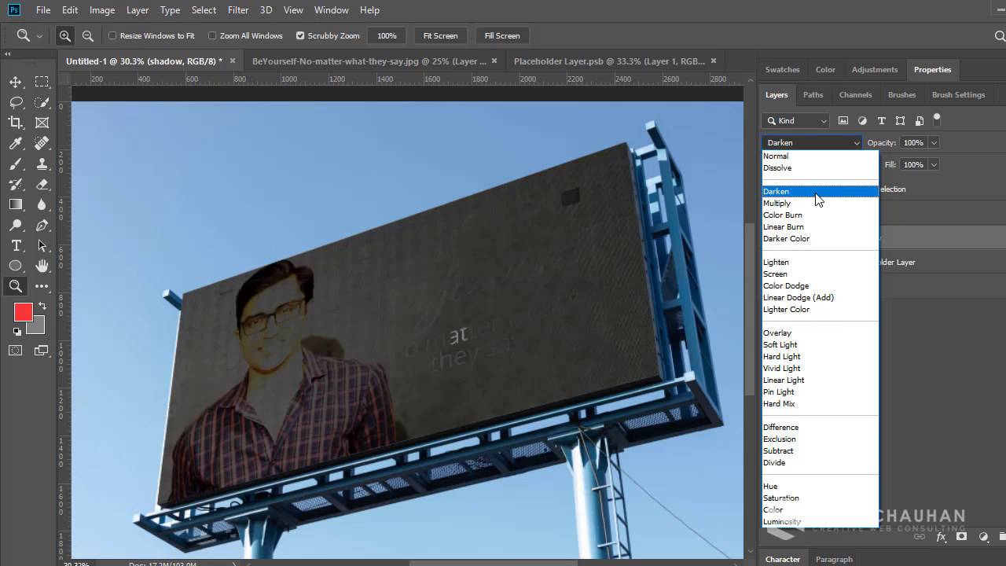
pyautogui.click(819, 197)
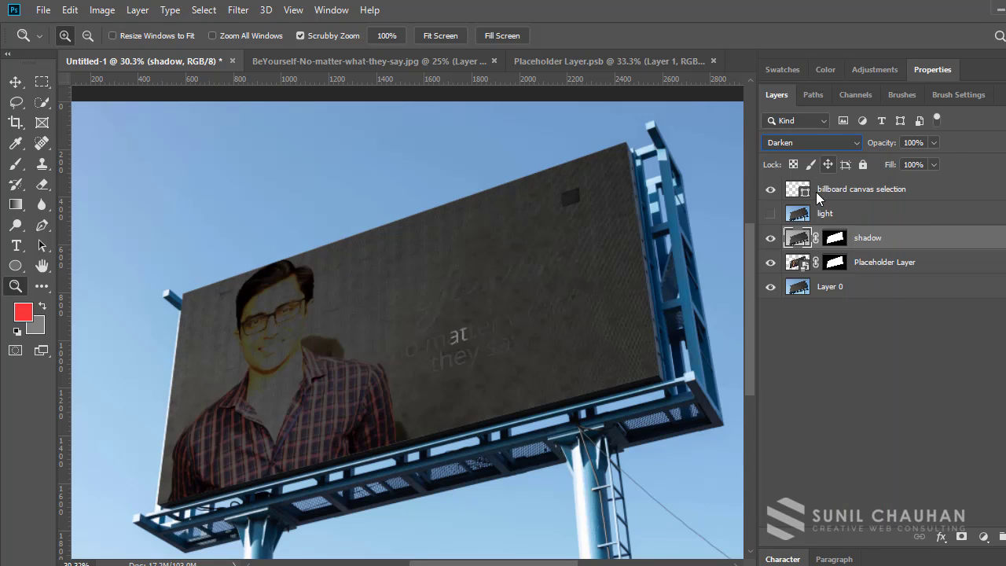
pyautogui.click(850, 142)
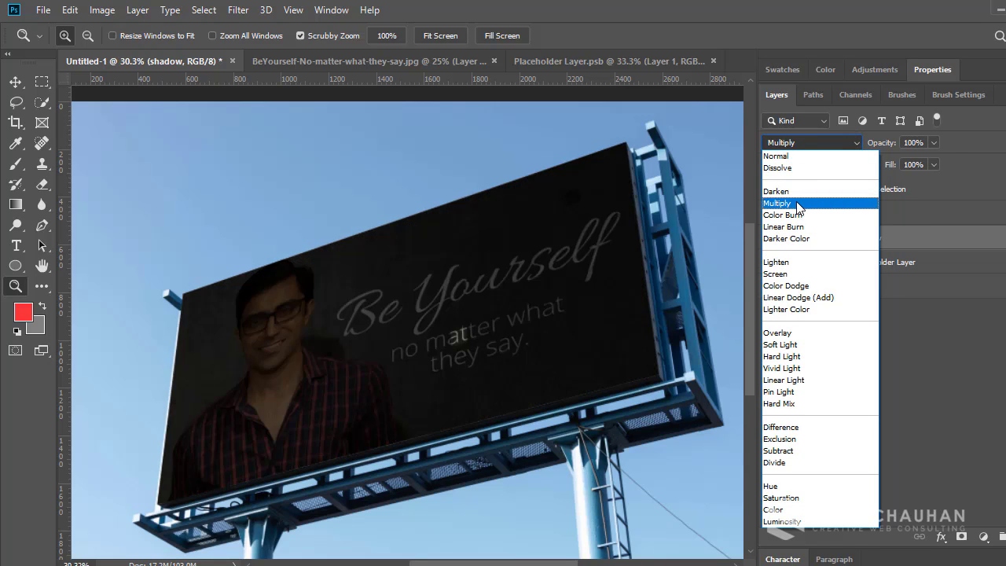
pyautogui.click(806, 203)
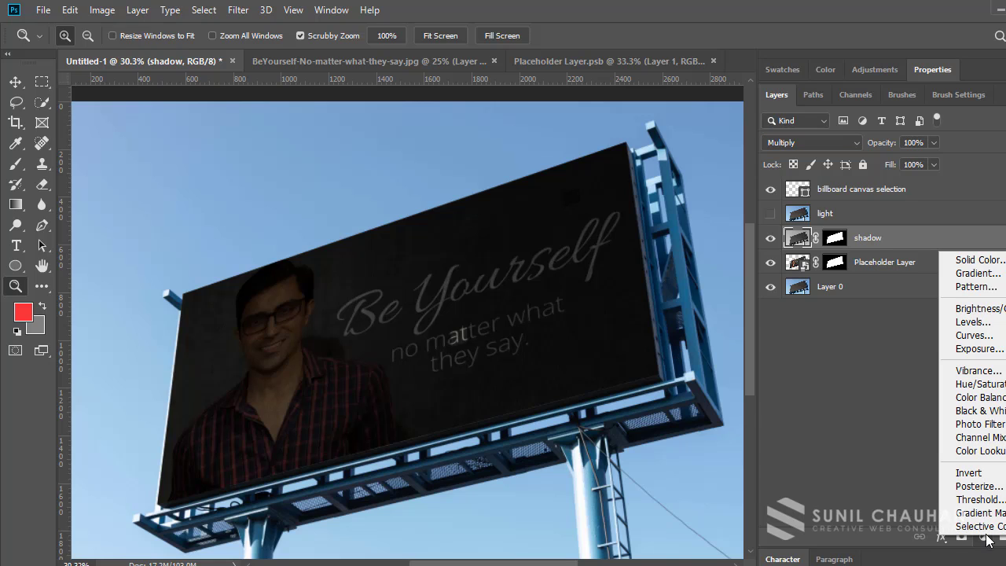
# Add a Curves adjustment clipped to the shadow layer and pull its curve down slightly in the highlights to darken the shadow.
pyautogui.click(974, 335)
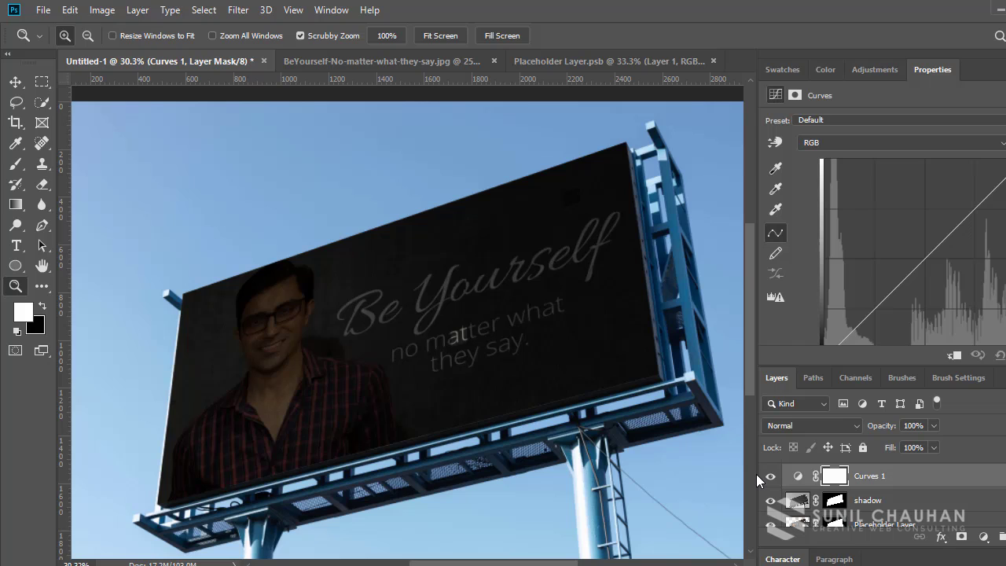
pyautogui.click(955, 356)
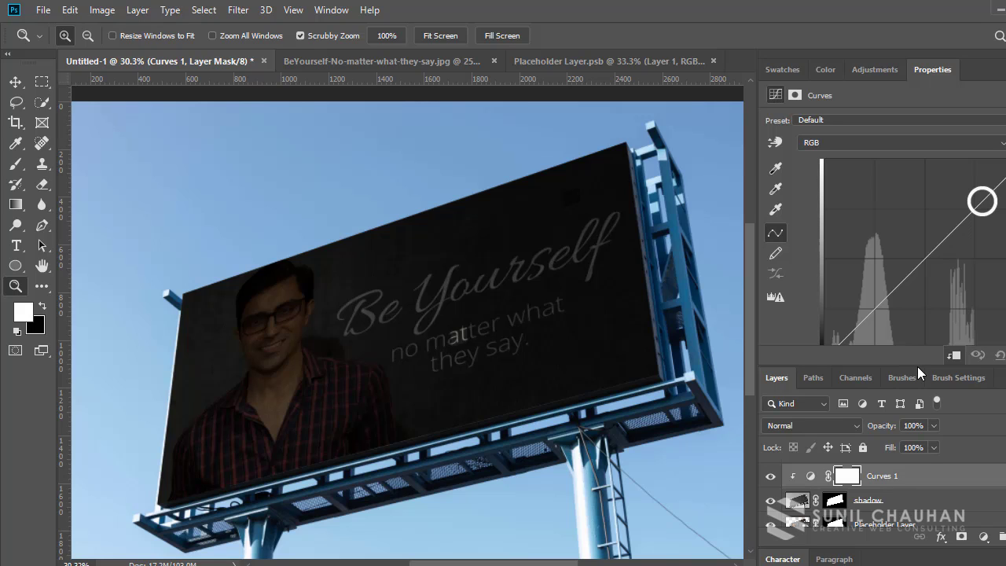
pyautogui.click(983, 201)
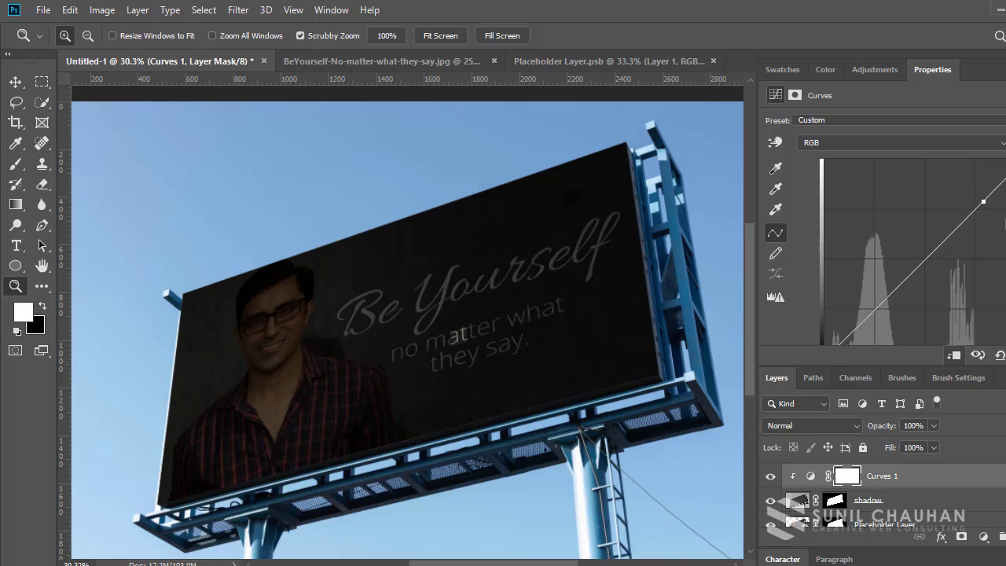
pyautogui.moveTo(992, 192); pyautogui.dragTo(993, 208)
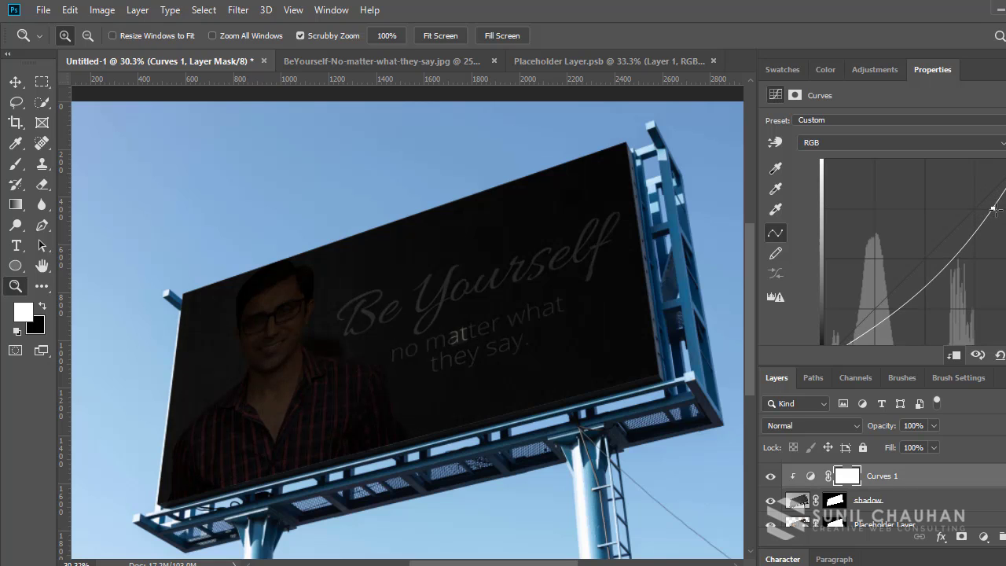
pyautogui.click(992, 209)
pyautogui.click(993, 207)
pyautogui.moveTo(993, 206)
pyautogui.mouseDown()
pyautogui.moveTo(982, 193)
pyautogui.moveTo(989, 205)
pyautogui.mouseUp()
pyautogui.doubleClick(930, 70)
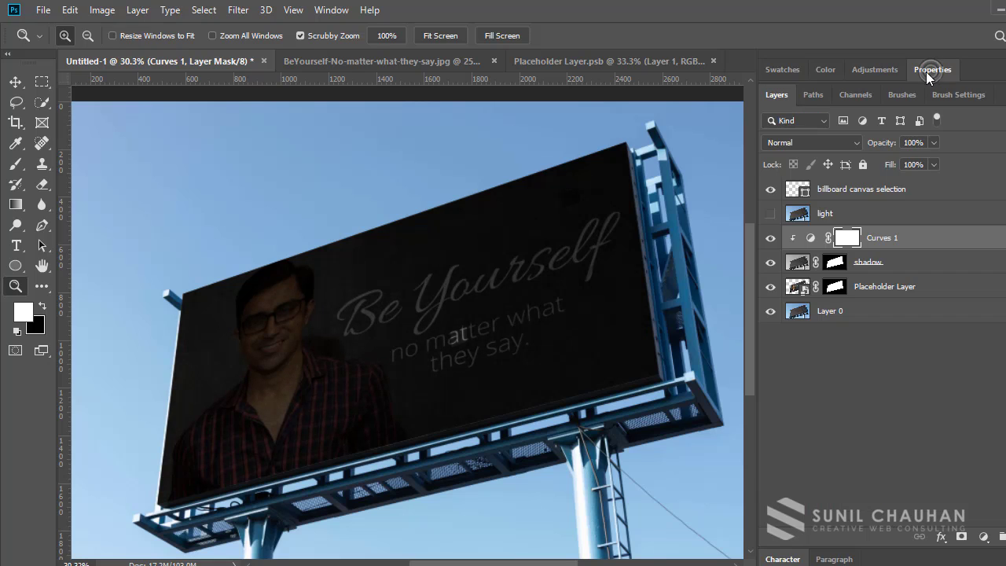
pyautogui.click(810, 237)
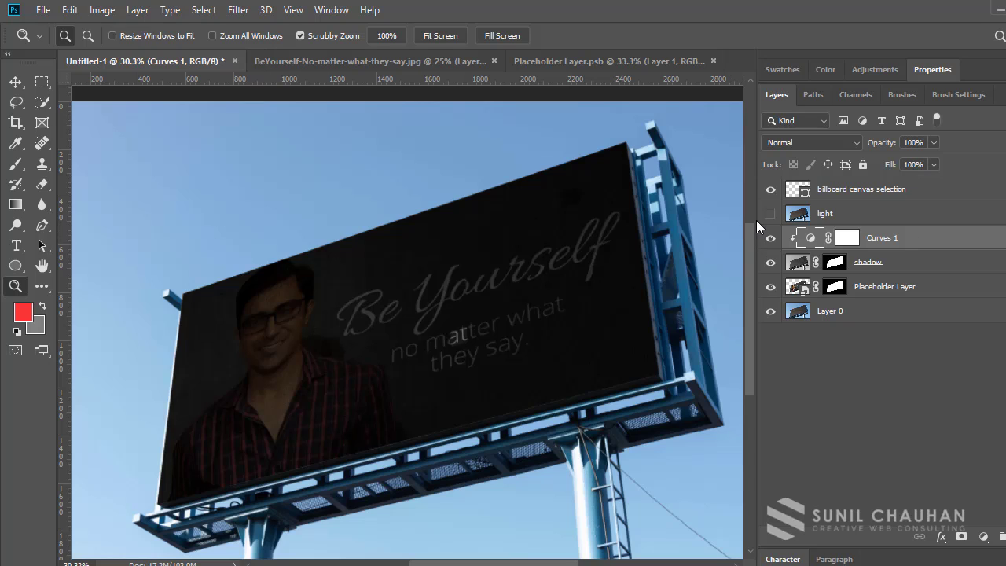
# Make the light layer visible and desaturate it.
pyautogui.click(769, 214)
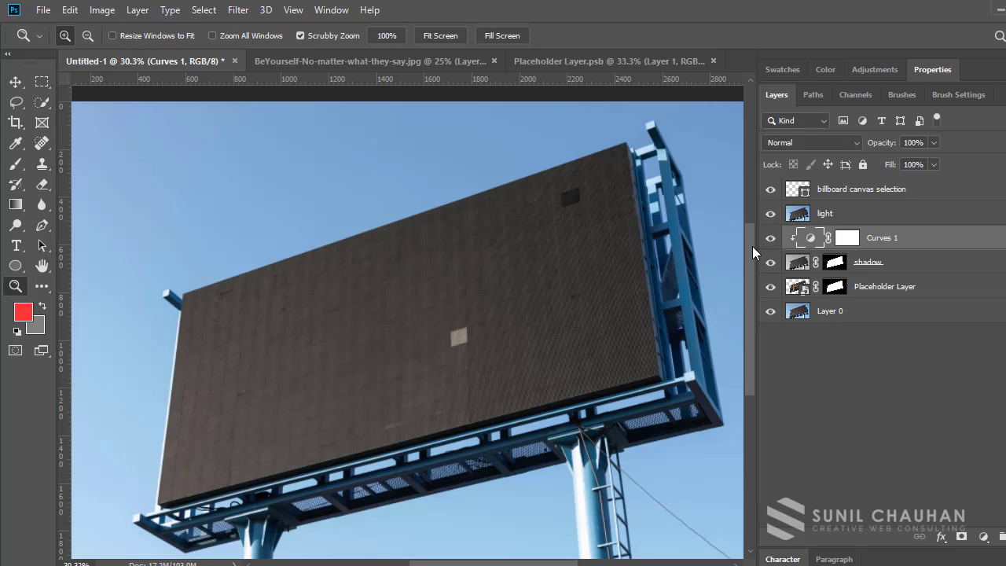
pyautogui.hotkey('alt', ']')
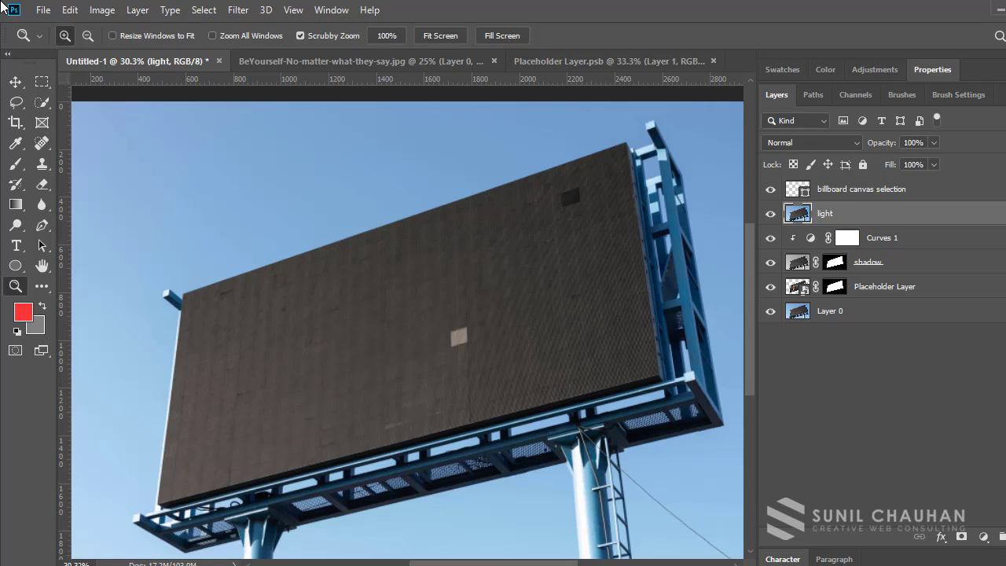
pyautogui.hotkey('ctrl', 'shift', 'u')
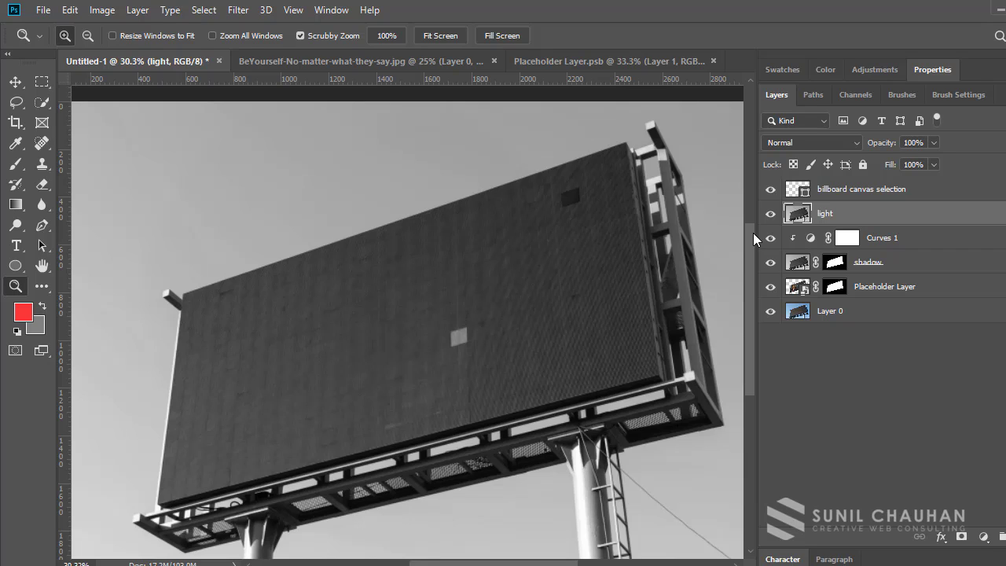
pyautogui.click(846, 238)
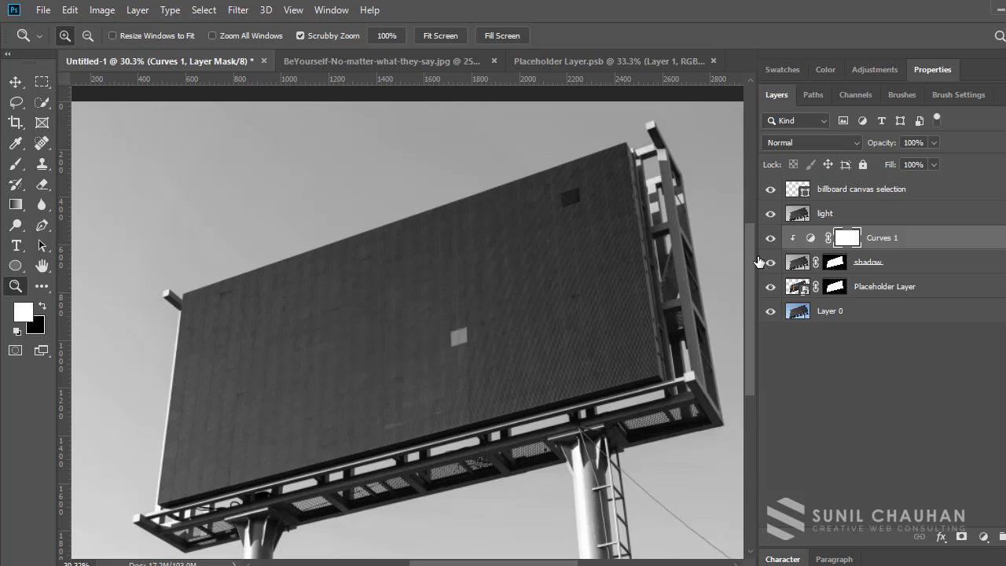
pyautogui.press('alt')
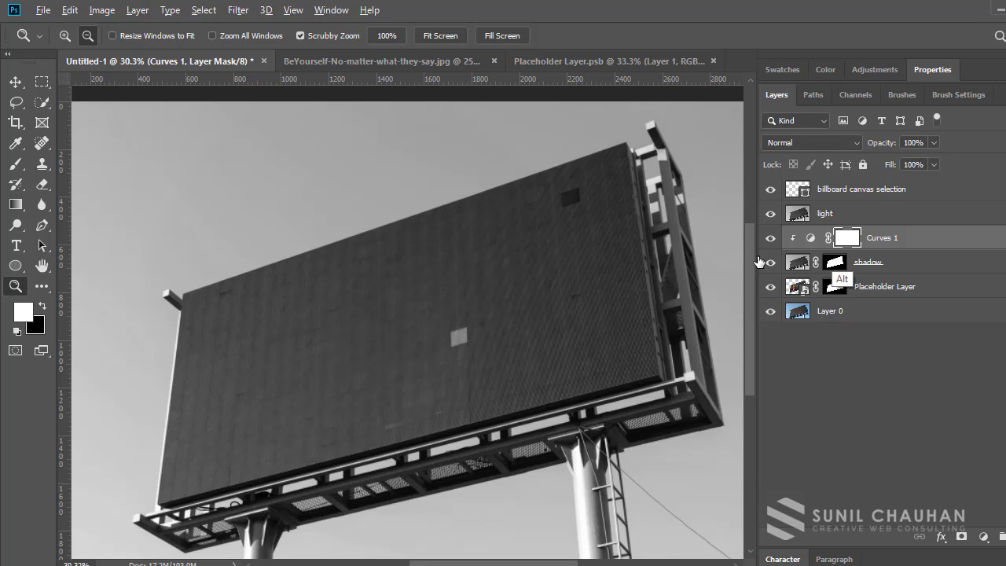
pyautogui.moveTo(847, 237); pyautogui.dragTo(852, 214)
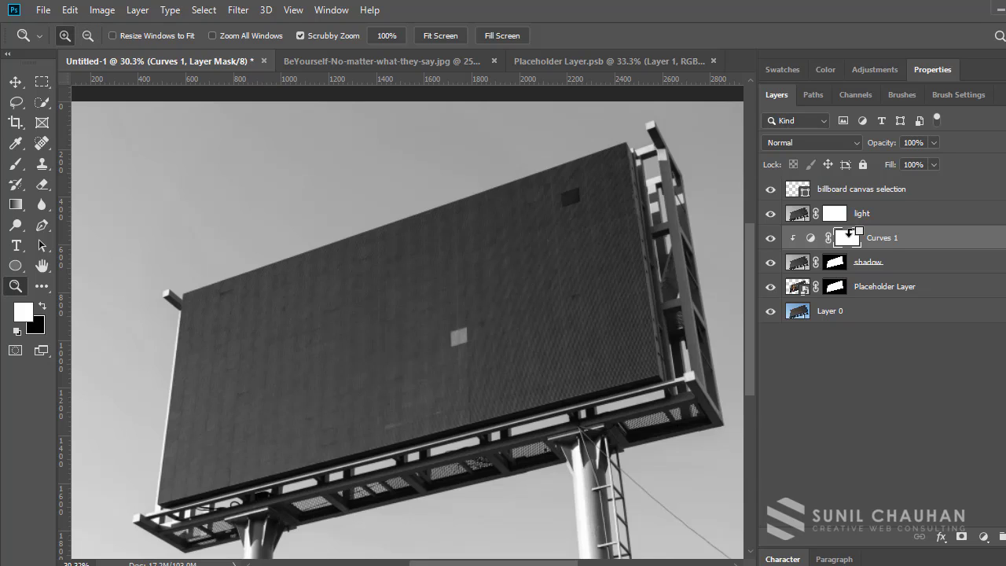
pyautogui.hotkey('ctrl', 'z')
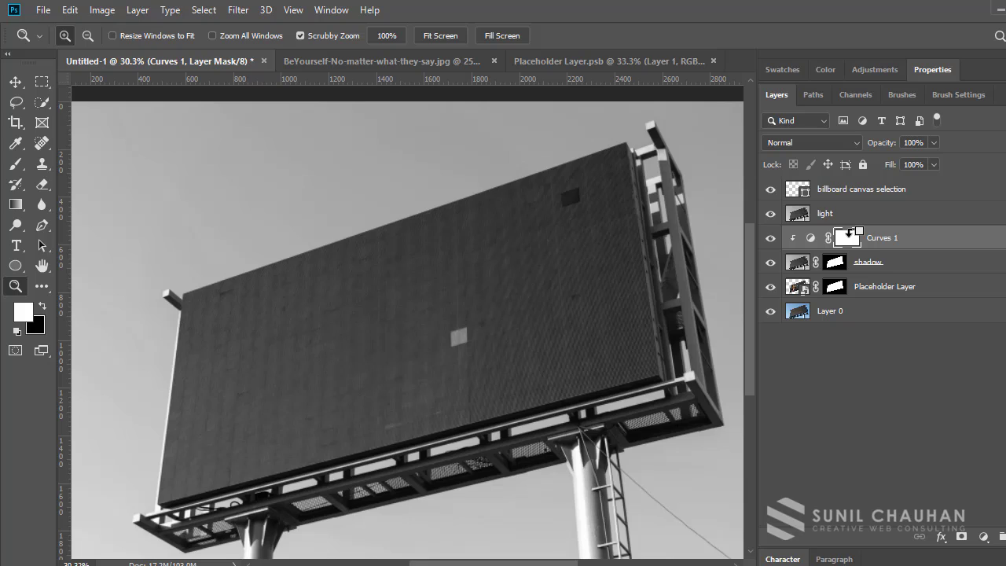
# Copy the shadow layer's billboard mask onto the light layer.
pyautogui.hotkey('alt', '[')
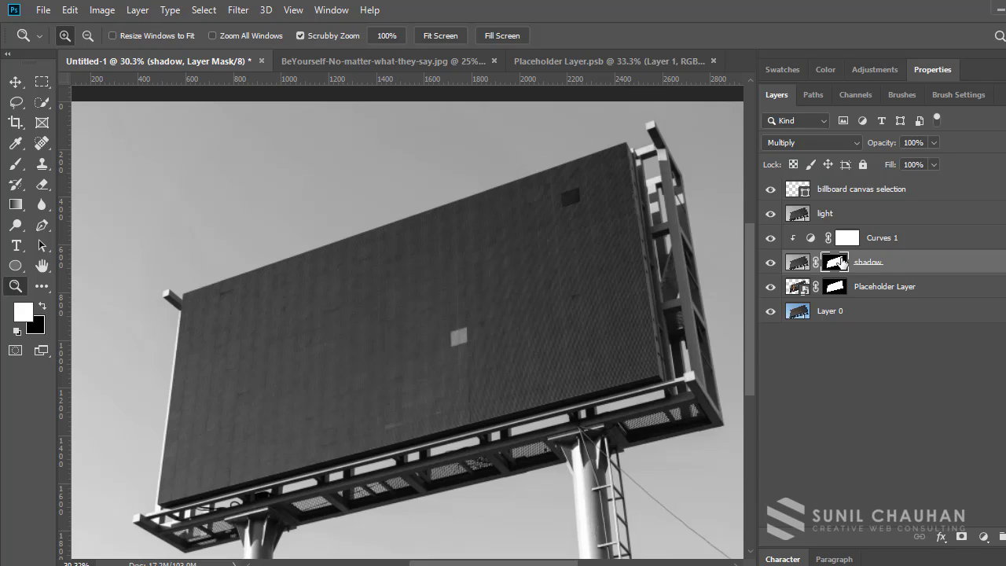
pyautogui.click(884, 263)
pyautogui.click(839, 262)
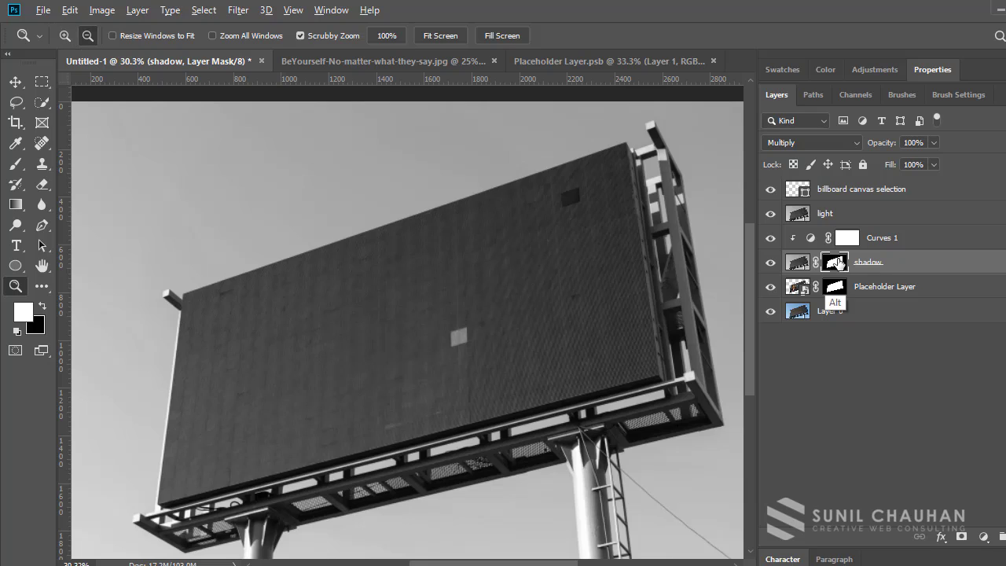
pyautogui.keyDown('alt'); pyautogui.click(835, 263); pyautogui.keyUp('alt')
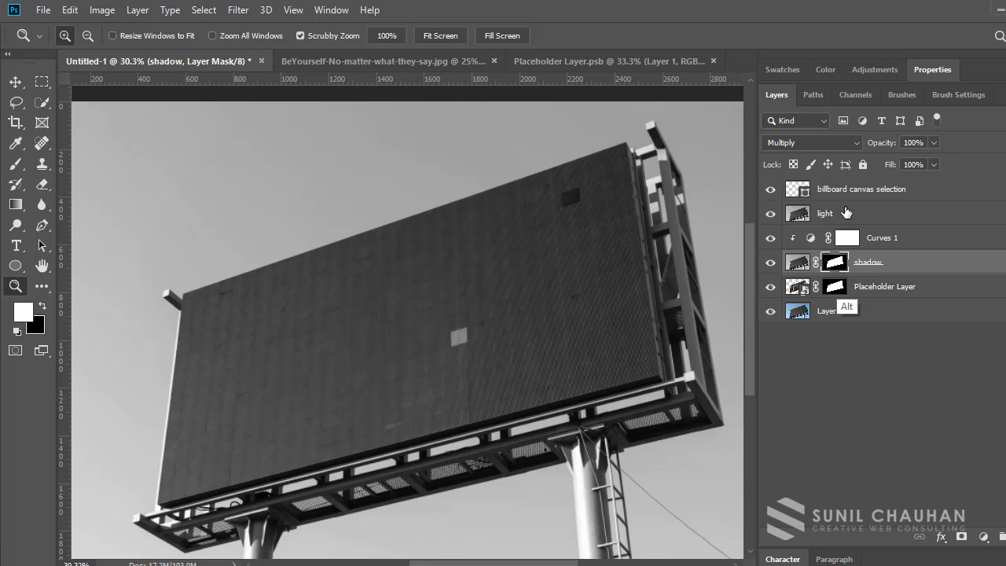
pyautogui.moveTo(834, 262); pyautogui.dragTo(845, 215)
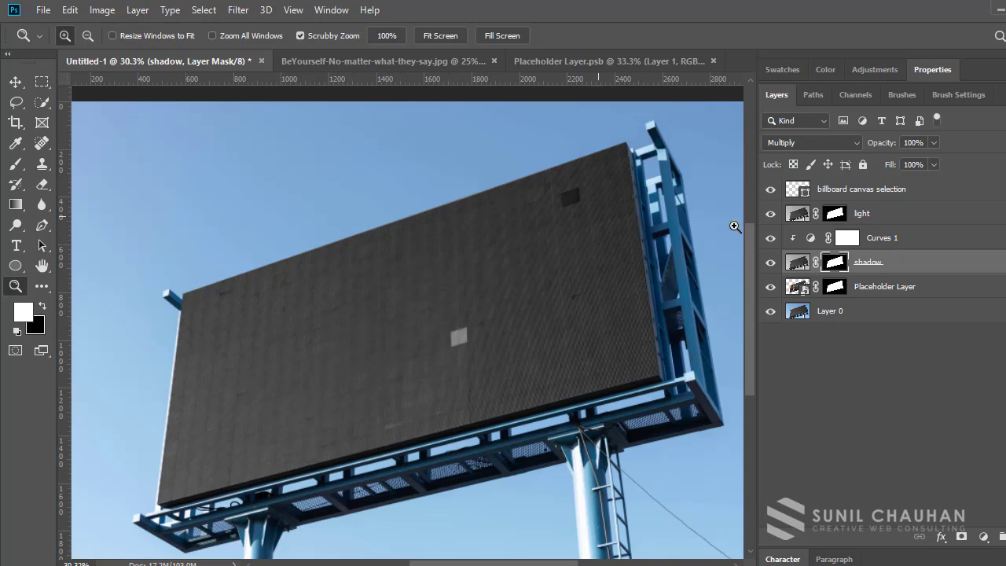
# Set the light layer's blend mode to Color Dodge and inspect the texture over the portrait and lettering up close.
pyautogui.click(798, 214)
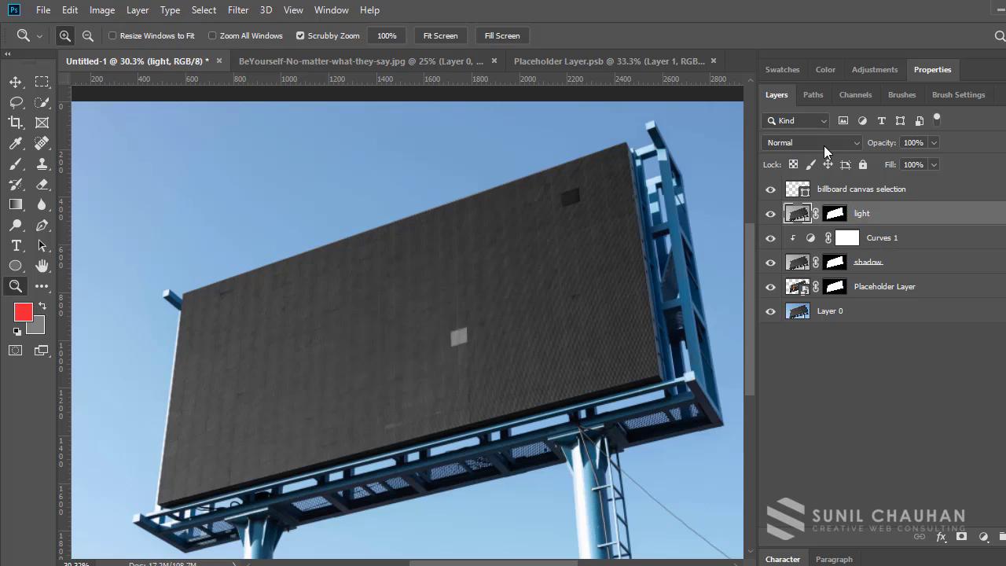
pyautogui.click(851, 142)
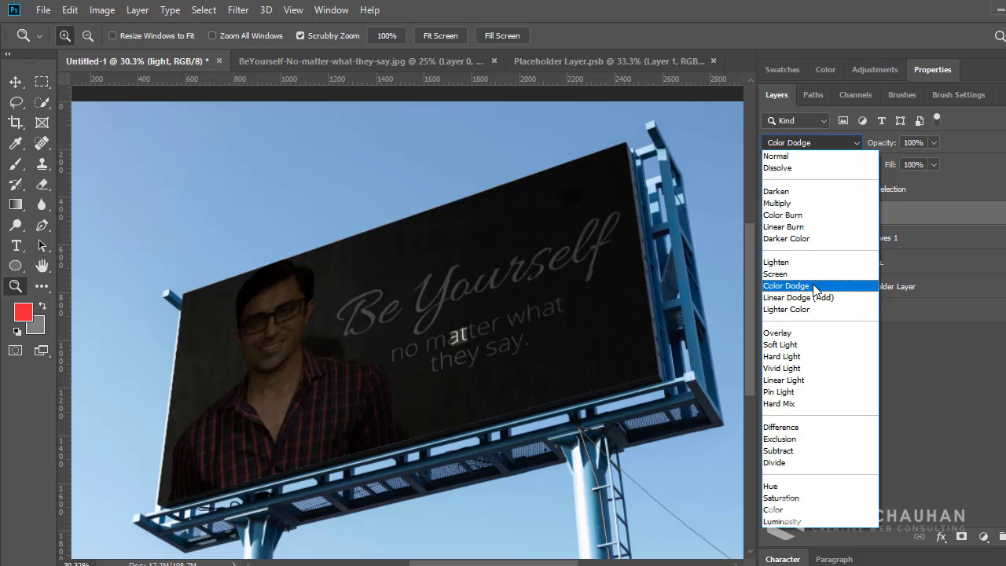
pyautogui.click(815, 290)
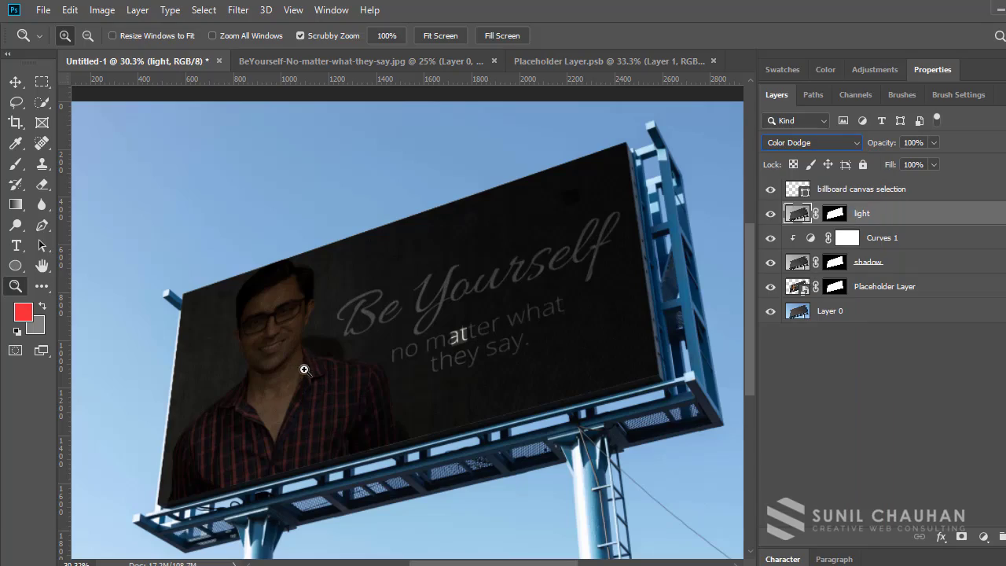
pyautogui.moveTo(236, 325); pyautogui.dragTo(396, 338)
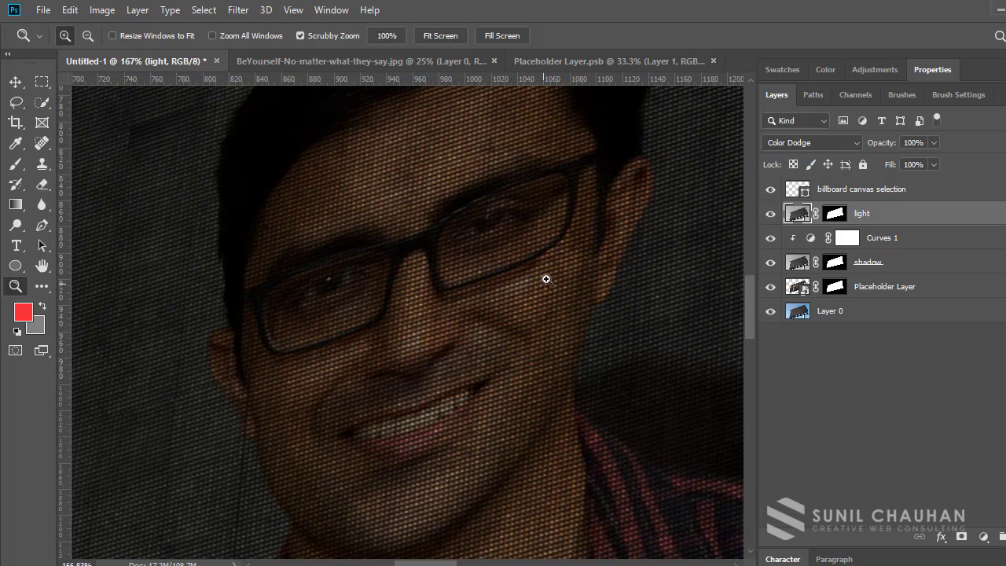
pyautogui.moveTo(524, 272); pyautogui.dragTo(566, 241)
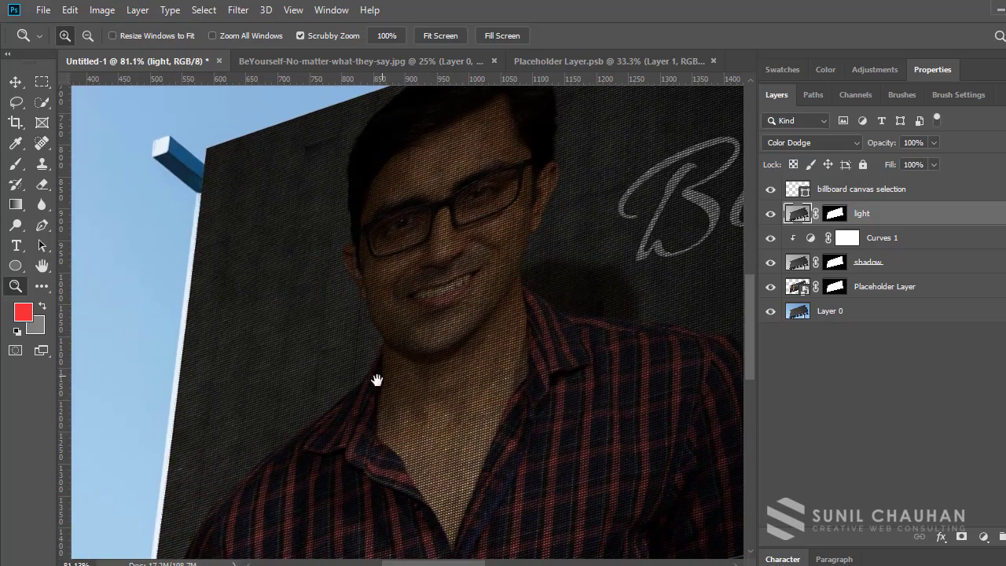
pyautogui.moveTo(378, 382); pyautogui.dragTo(315, 134)
pyautogui.moveTo(267, 359); pyautogui.dragTo(366, 306)
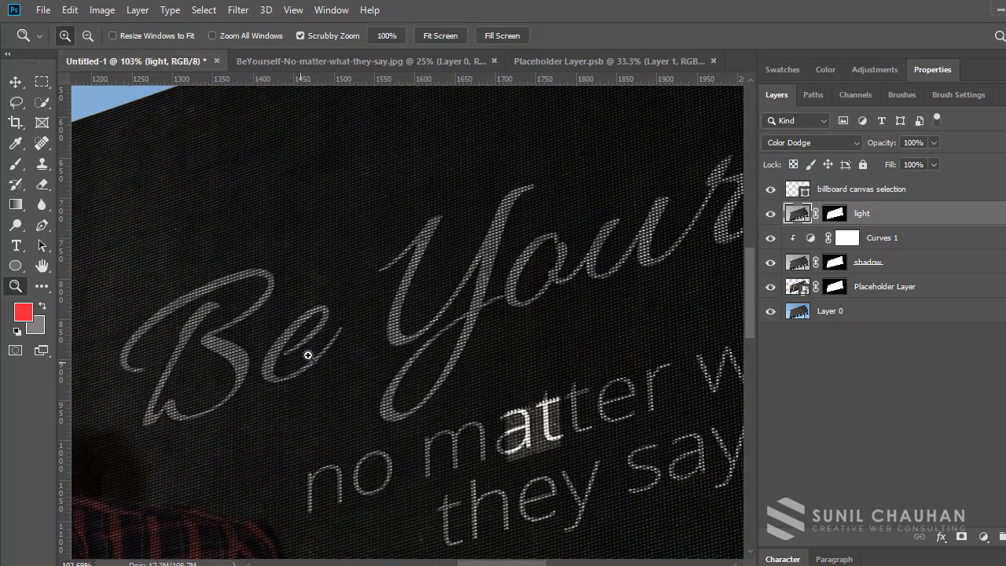
pyautogui.hotkey('ctrl', '0')
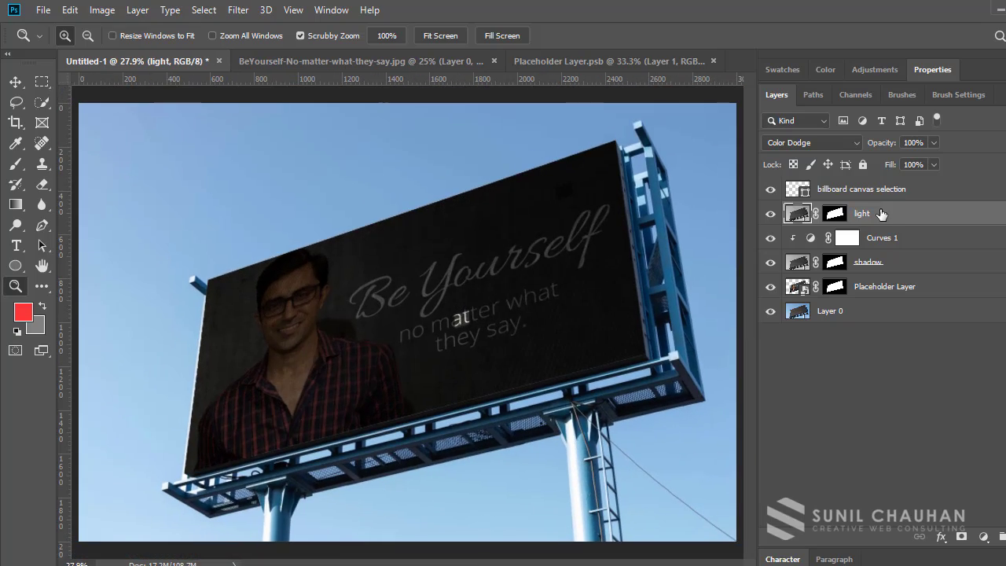
# Add a Curves adjustment clipped to the light layer and reshape its curve slightly to tune the billboard's brightness.
pyautogui.click(983, 536)
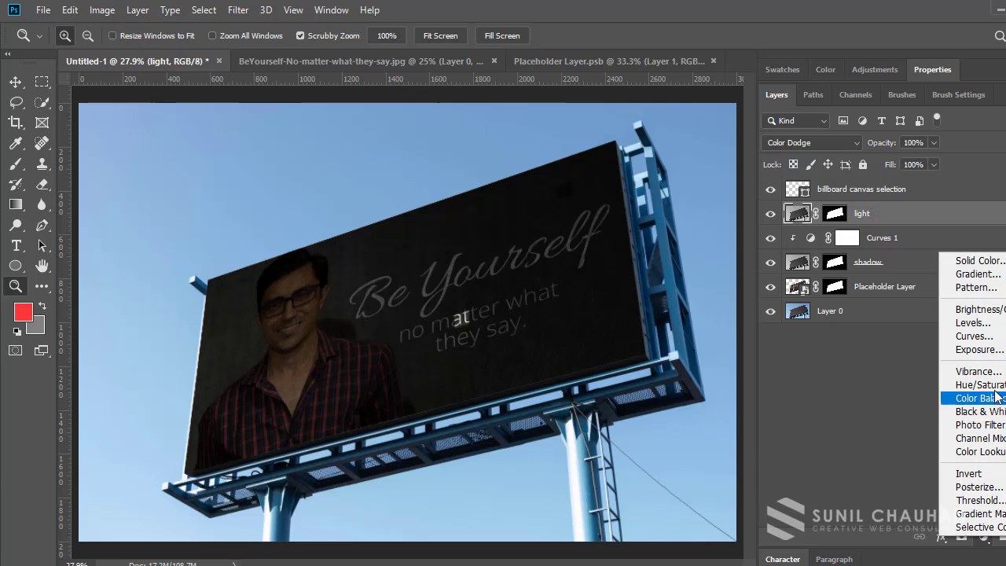
pyautogui.click(971, 336)
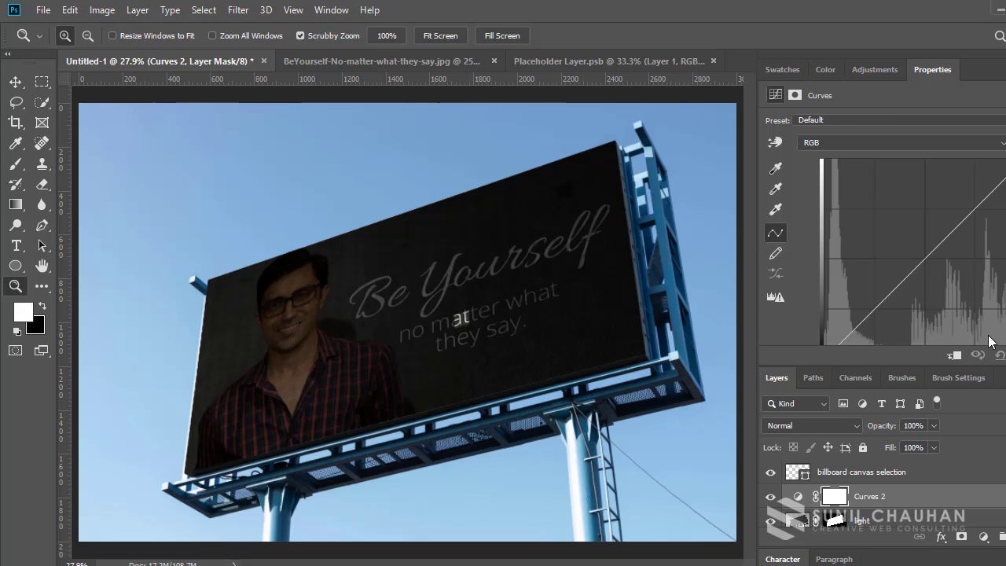
pyautogui.click(954, 355)
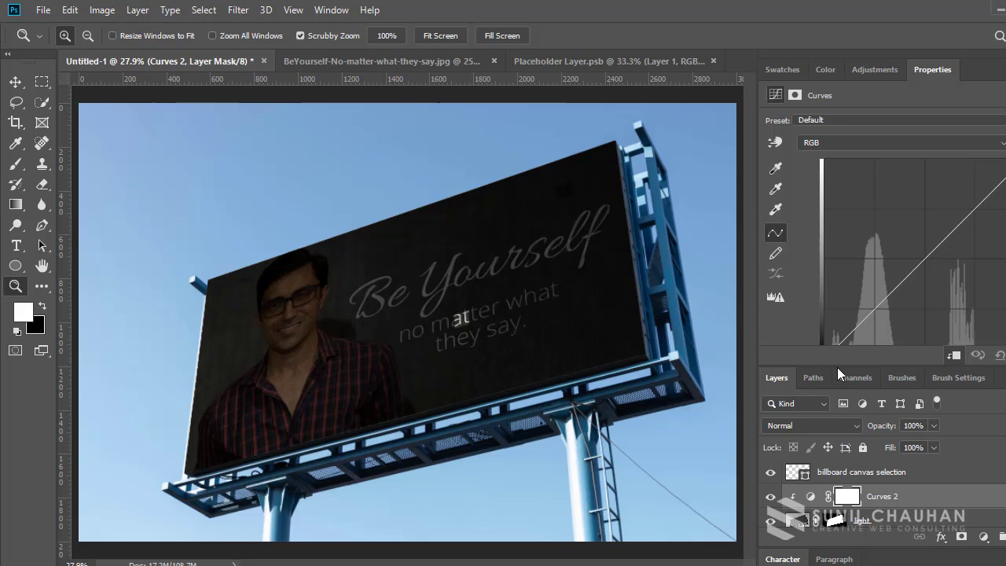
pyautogui.moveTo(912, 272); pyautogui.dragTo(907, 264)
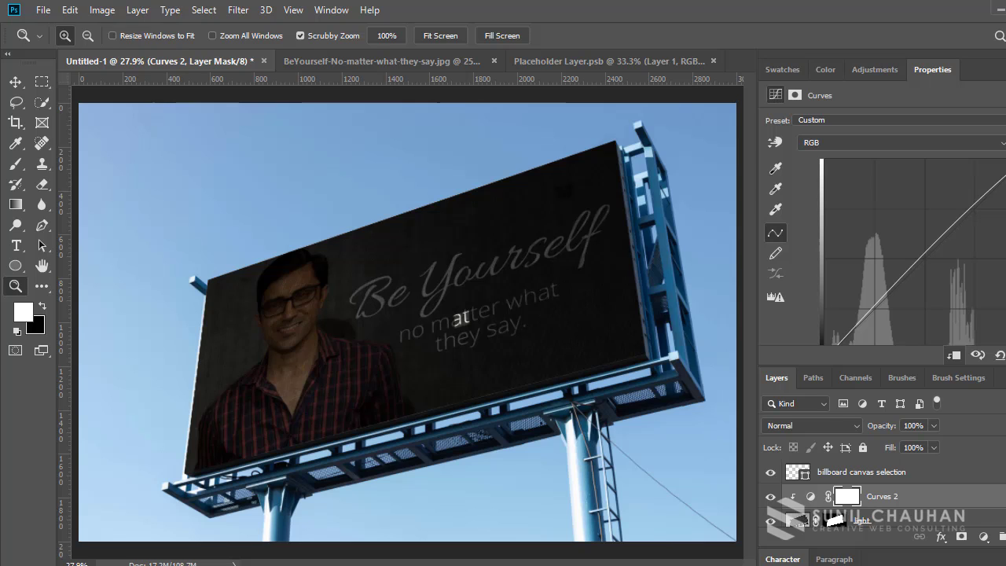
pyautogui.moveTo(977, 200); pyautogui.dragTo(988, 205)
pyautogui.doubleClick(931, 69)
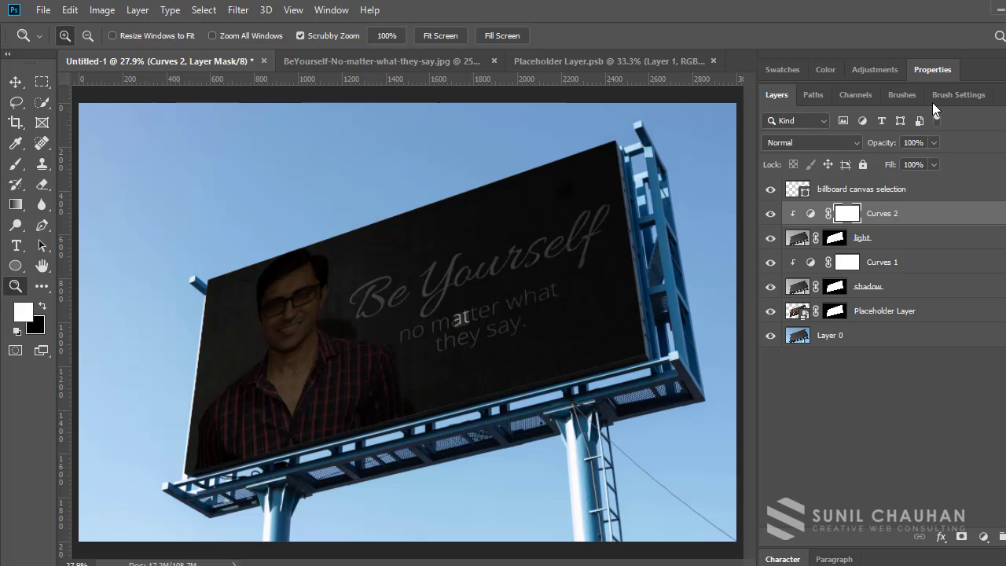
# Group the light and shadow layers together with their two clipped Curves adjustments.
pyautogui.hotkey('ctrl', '2')
pyautogui.keyDown('shift'); pyautogui.click(924, 288); pyautogui.keyUp('shift')
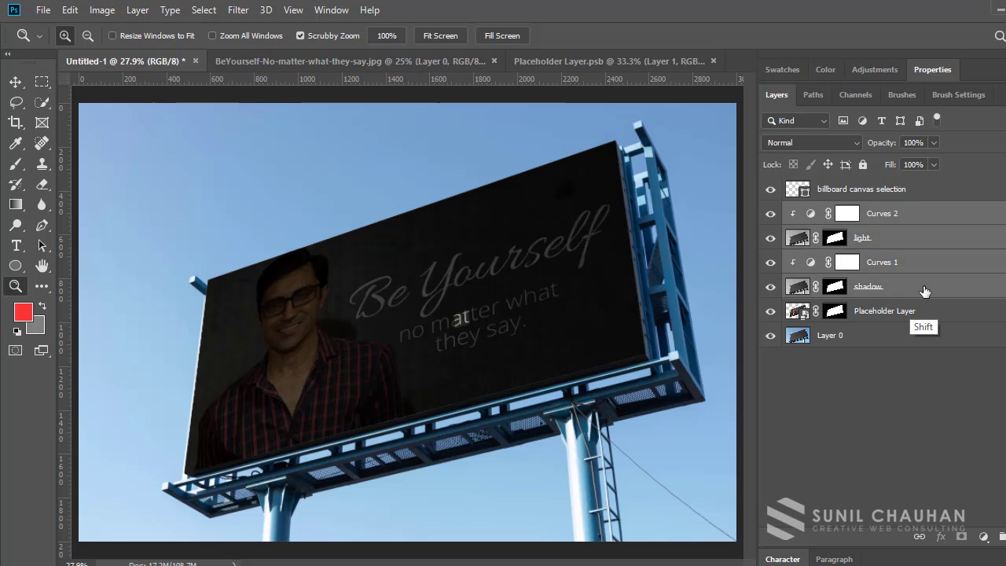
pyautogui.hotkey('ctrl', 'g')
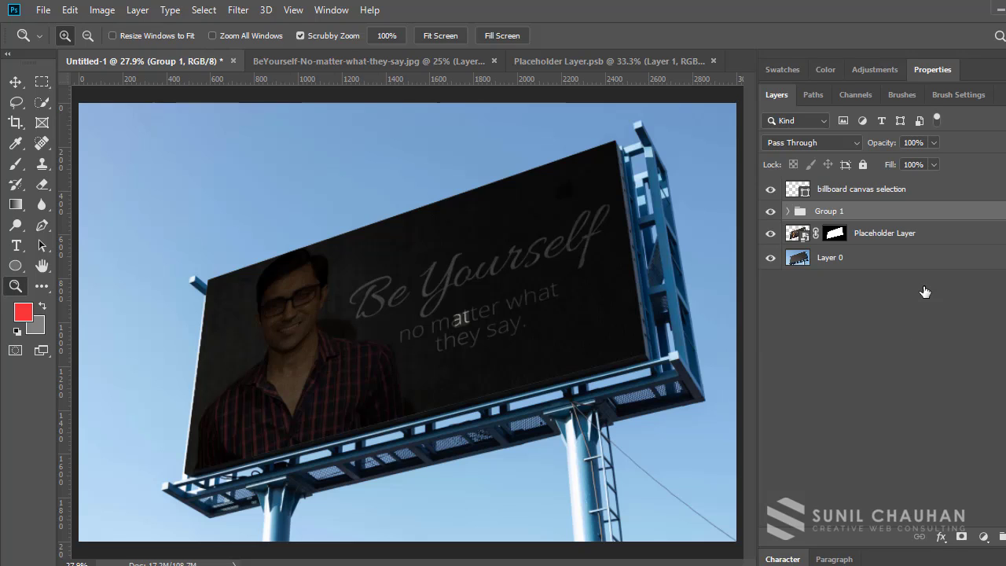
# Expand the new group and delete the shadow layer's mask inside it.
pyautogui.click(789, 211)
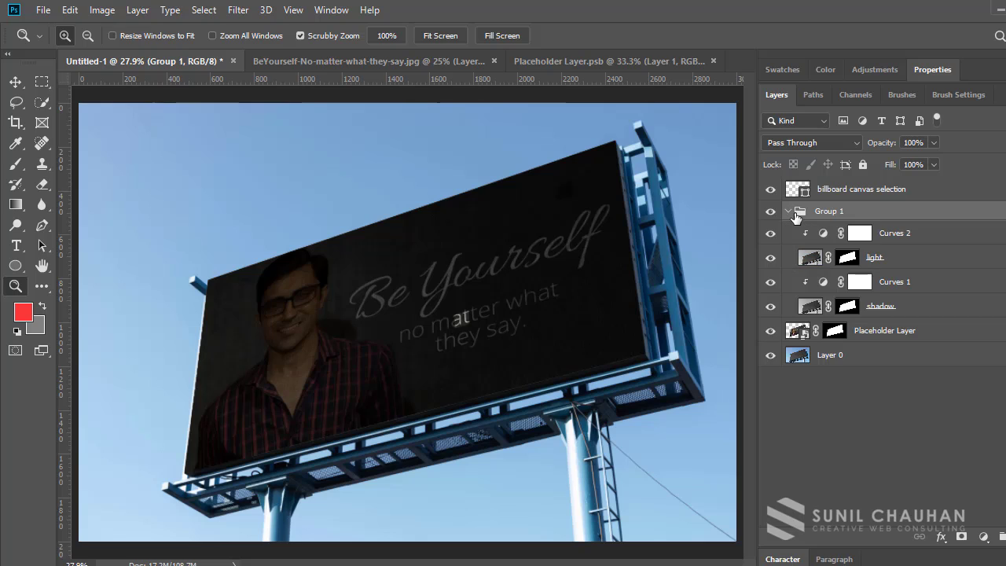
pyautogui.hotkey('alt', '[')
pyautogui.hotkey('alt', '[')
pyautogui.hotkey('alt', '[')
pyautogui.hotkey('alt', '[')
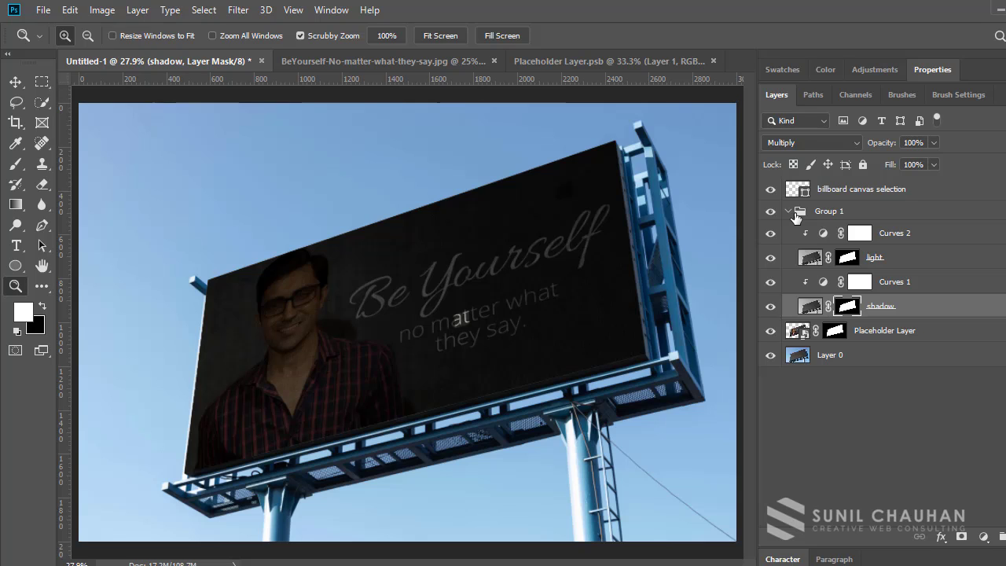
pyautogui.rightClick(847, 306)
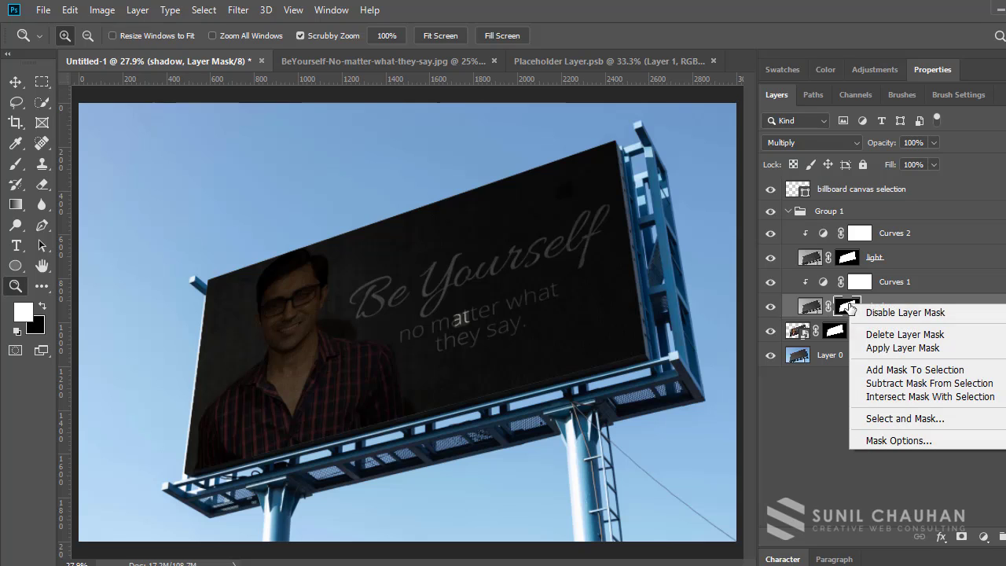
pyautogui.click(912, 335)
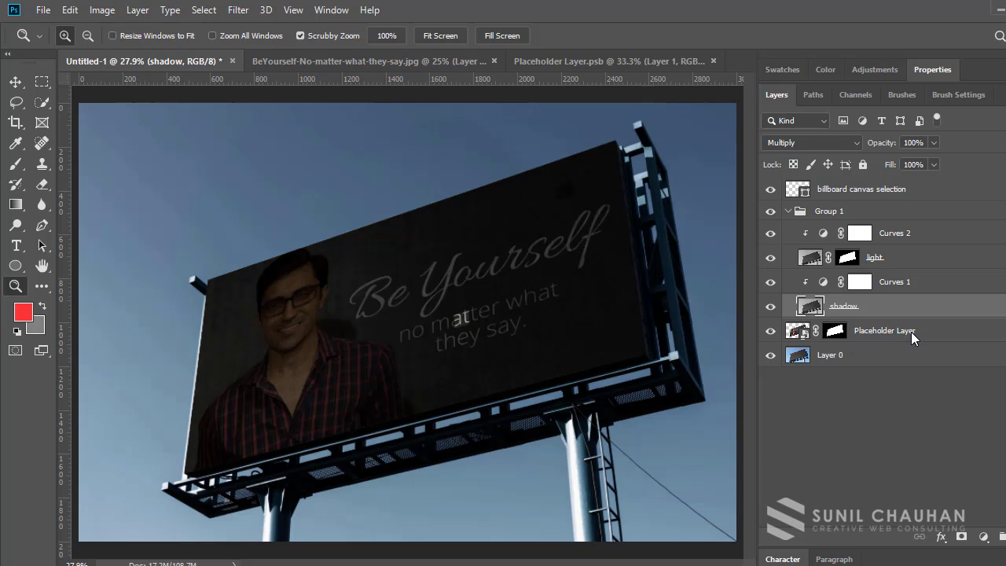
# Delete the light layer's mask inside Group 1.
pyautogui.click(864, 260)
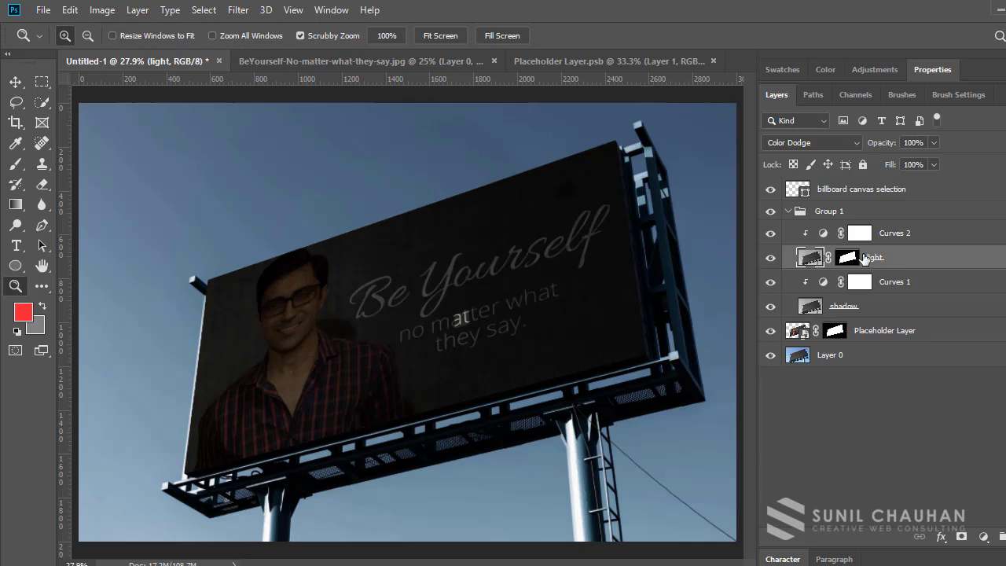
pyautogui.click(847, 258)
pyautogui.rightClick(848, 257)
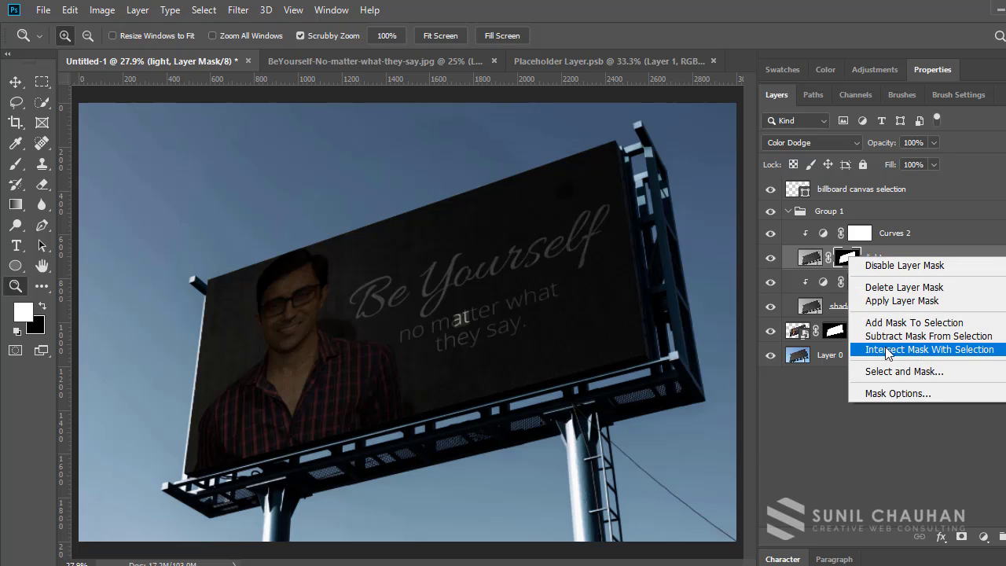
pyautogui.click(904, 287)
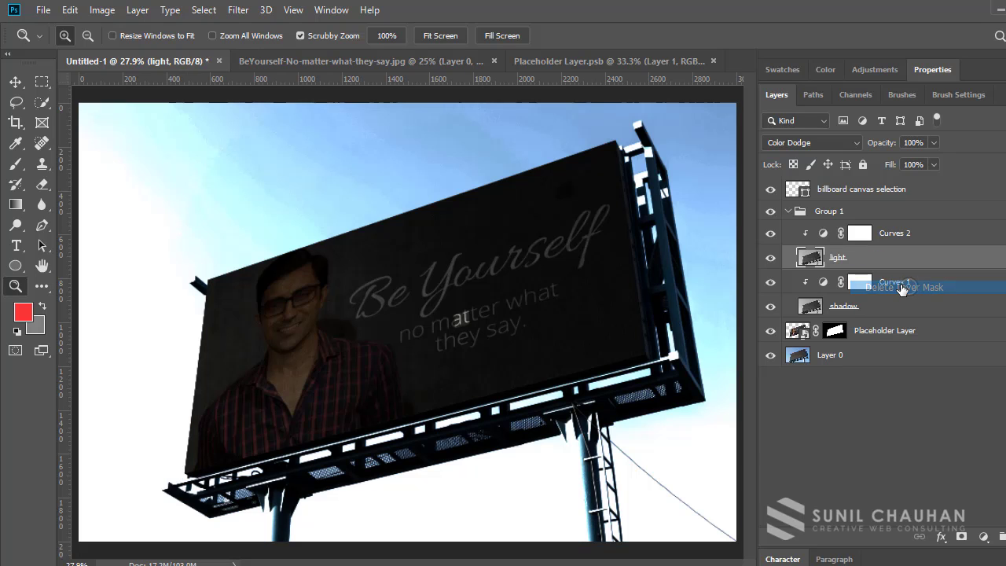
# Collapse Group 1, copy the Placeholder Layer's mask onto it, and make the Placeholder Layer's smart object thumbnail active.
pyautogui.hotkey('alt', ']')
pyautogui.hotkey('alt', ']')
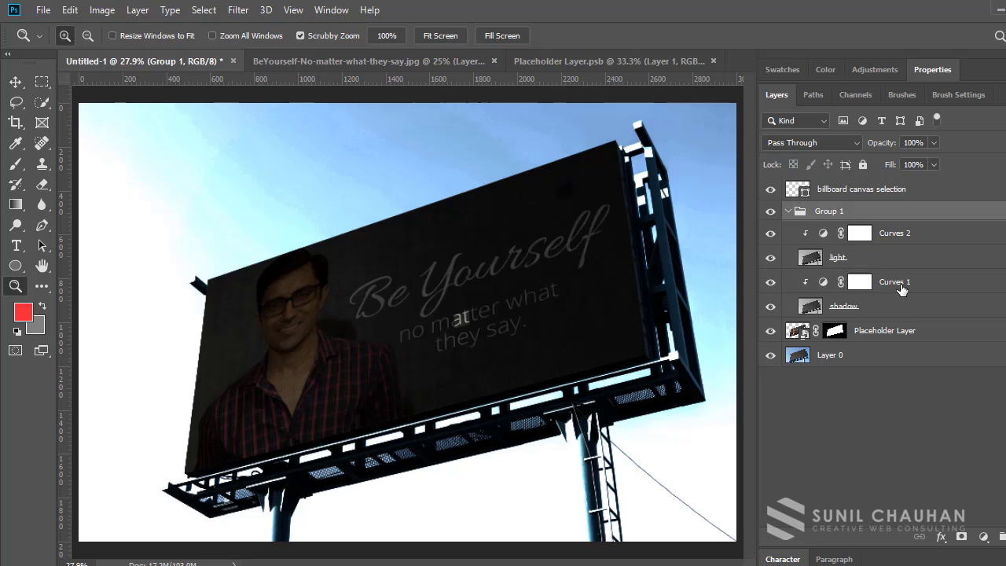
pyautogui.click(834, 233)
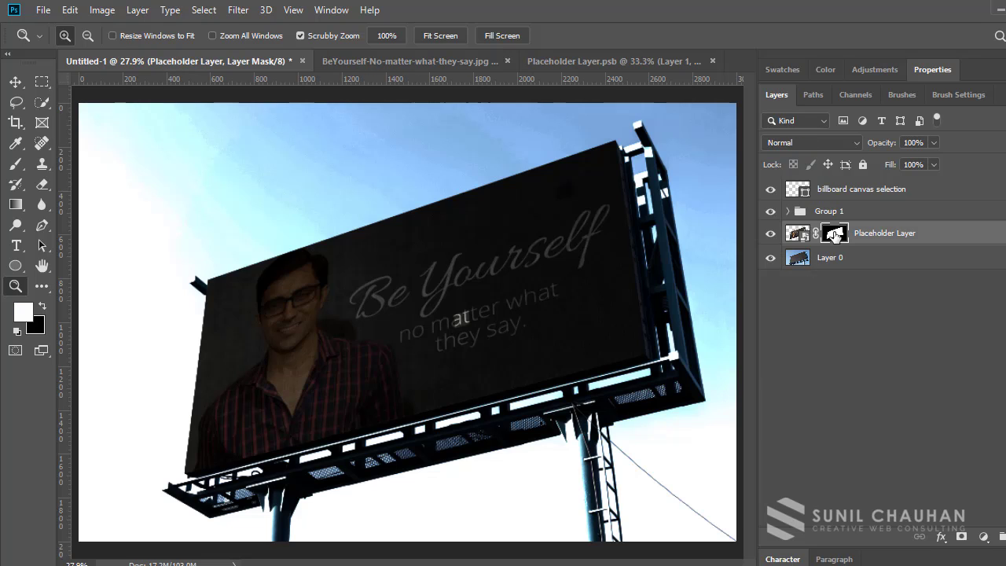
pyautogui.moveTo(834, 234); pyautogui.dragTo(841, 214)
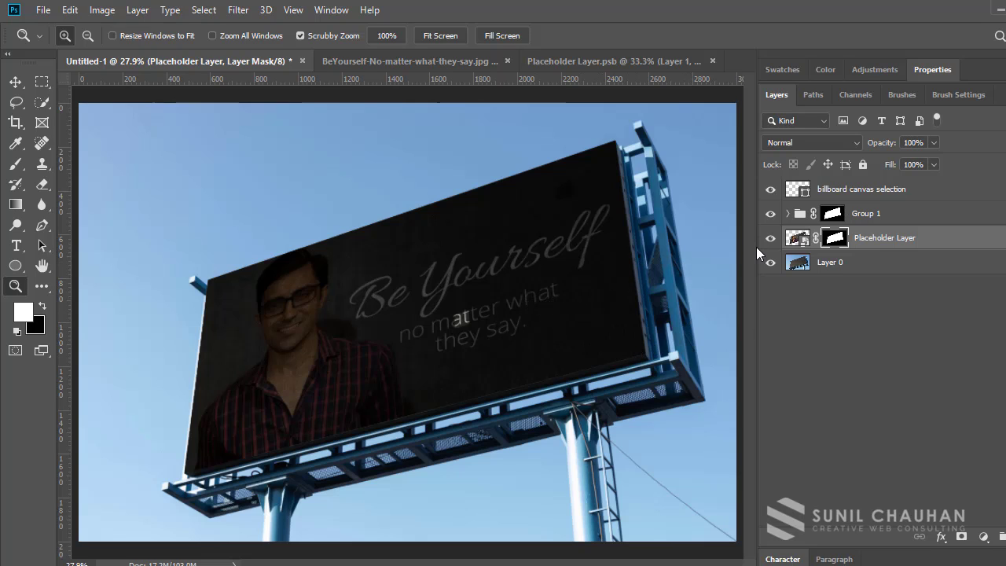
pyautogui.click(797, 237)
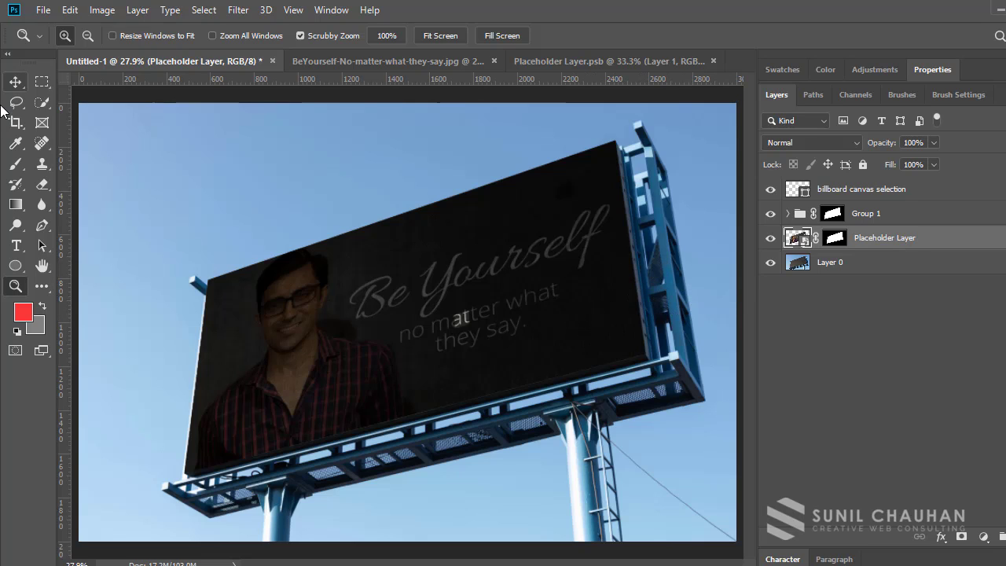
pyautogui.click(15, 82)
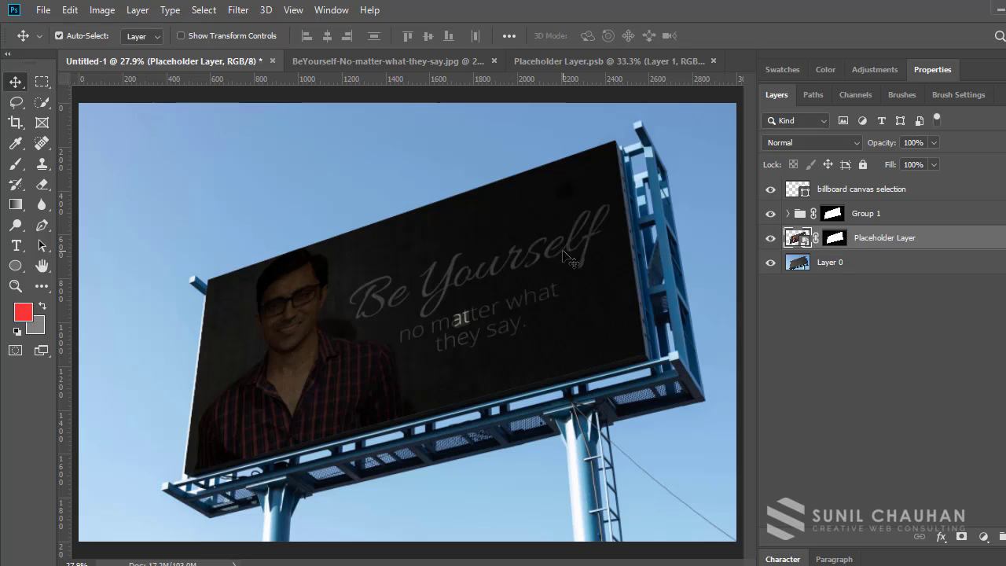
# Save the mockup as a Photoshop template named Billboard.psdt in the 01. Start Here folder, with Maximize Compatibility enabled.
pyautogui.click(70, 9)
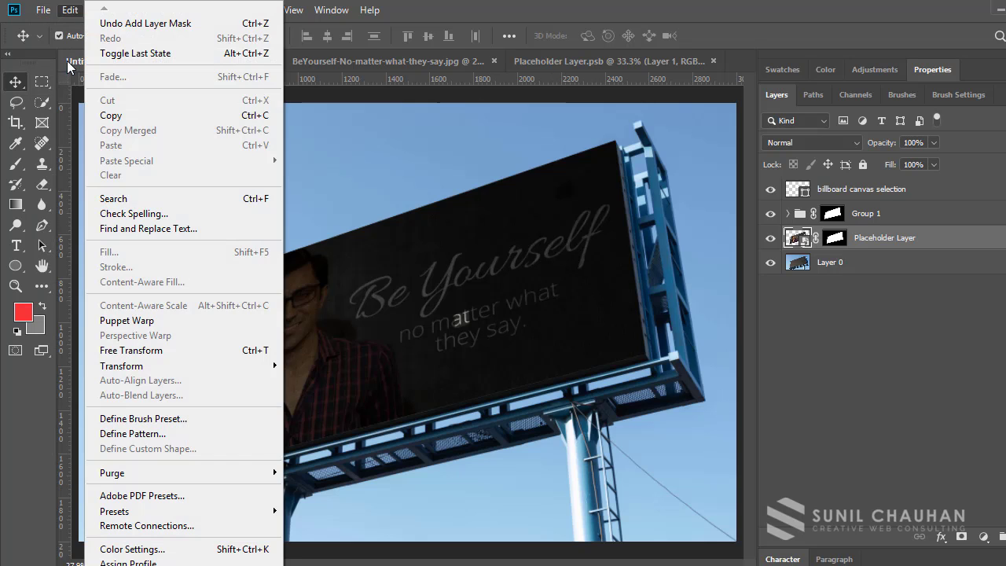
pyautogui.moveTo(44, 11)
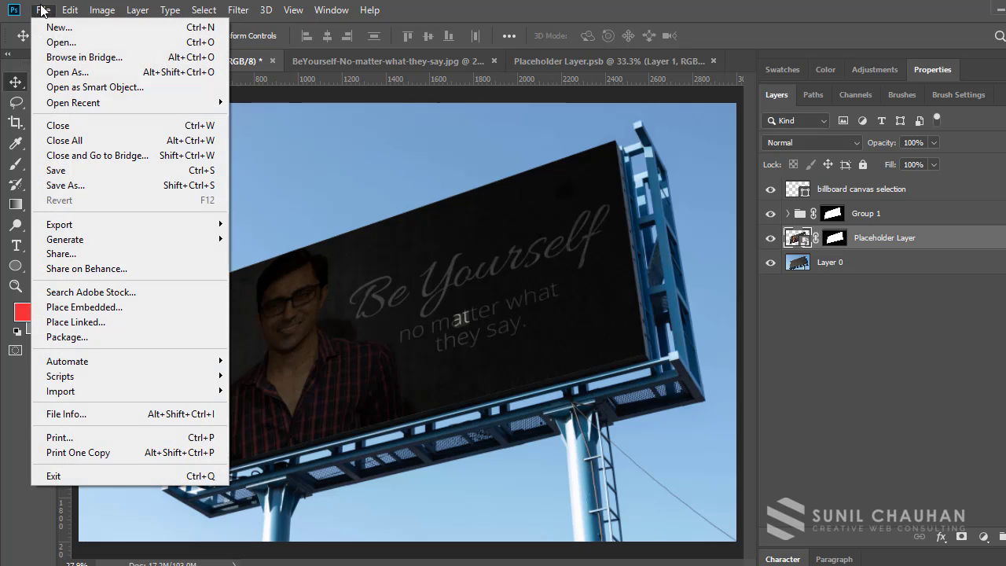
pyautogui.click(115, 189)
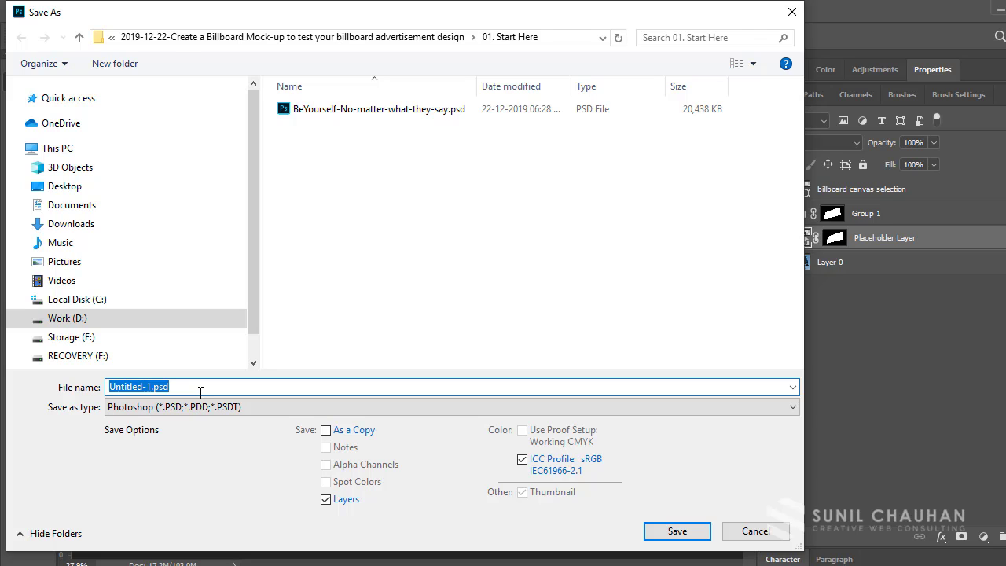
pyautogui.press('Home')
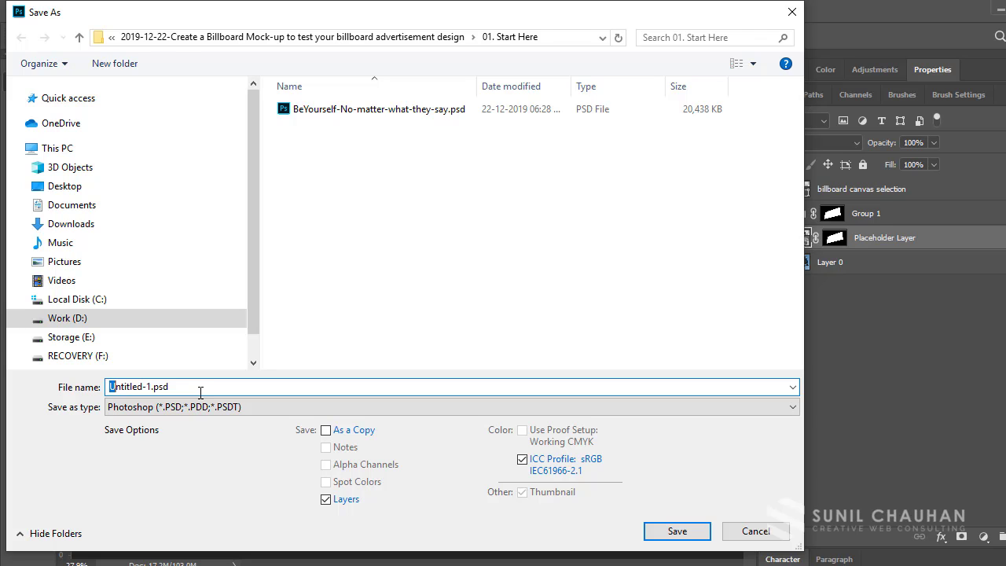
pyautogui.hotkey('shift', 'Right')
pyautogui.hotkey('shift', 'Right')
pyautogui.hotkey('shift', 'Right')
pyautogui.hotkey('shift', 'Right')
pyautogui.hotkey('shift', 'Right')
pyautogui.hotkey('shift', 'Right')
pyautogui.hotkey('shift', 'Right')
pyautogui.write('bi')
pyautogui.press('BackSpace')
pyautogui.press('BackSpace')
pyautogui.press('BackSpace')
pyautogui.press('BackSpace')
pyautogui.write('Billboar')
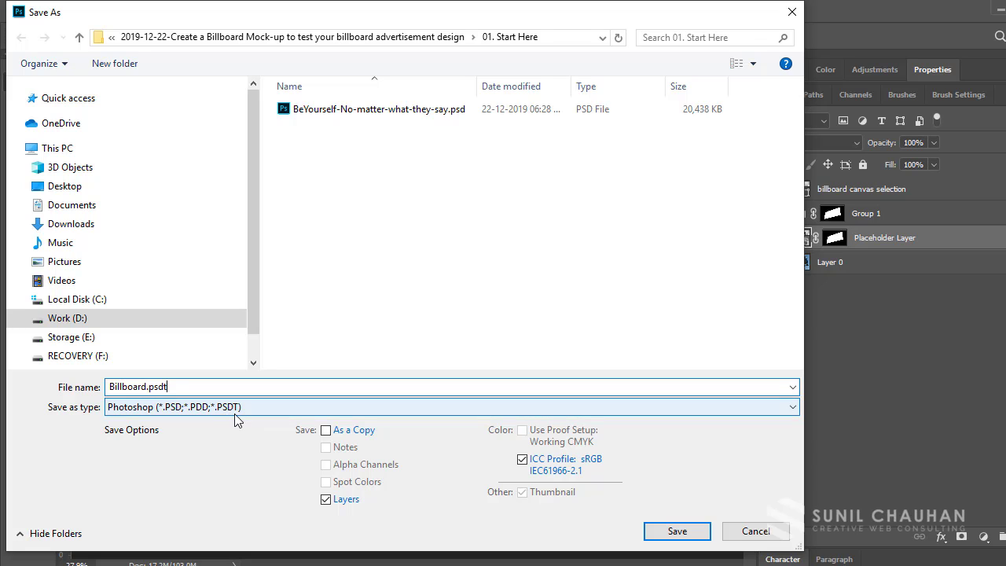
pyautogui.click(672, 532)
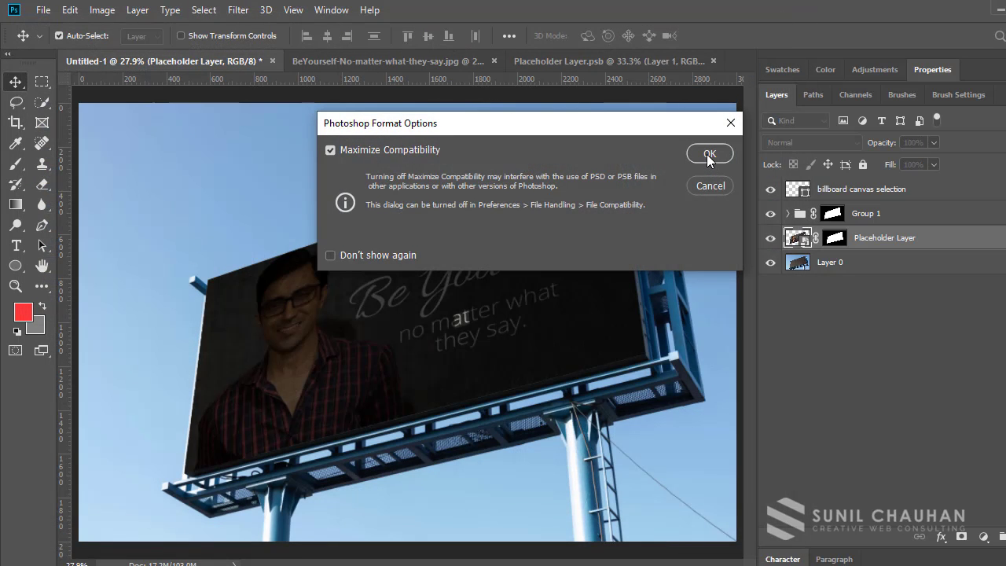
pyautogui.click(707, 154)
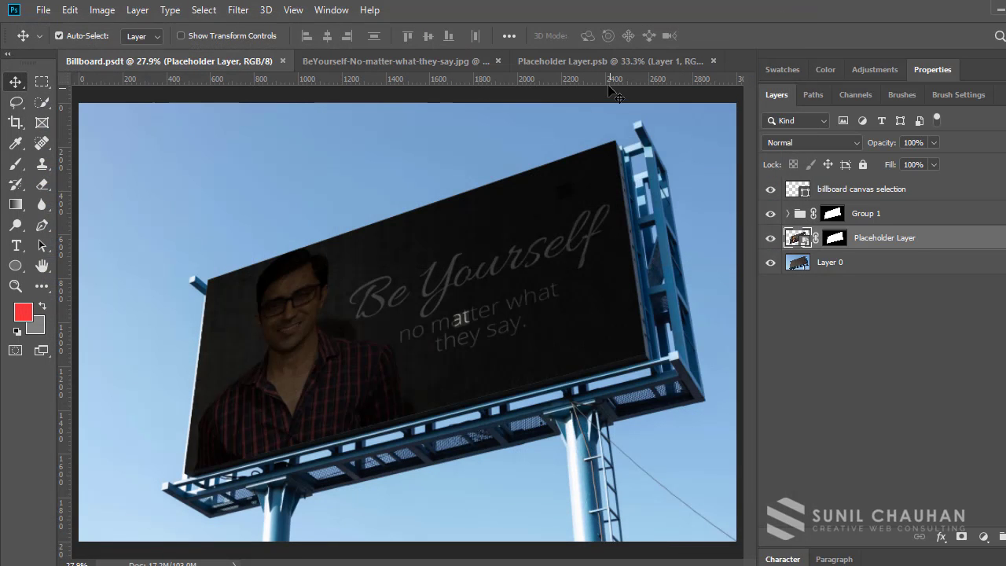
# Close the Placeholder Layer.psb, the BeYourself image without saving its changes, and the Billboard.psdt template.
pyautogui.click(685, 61)
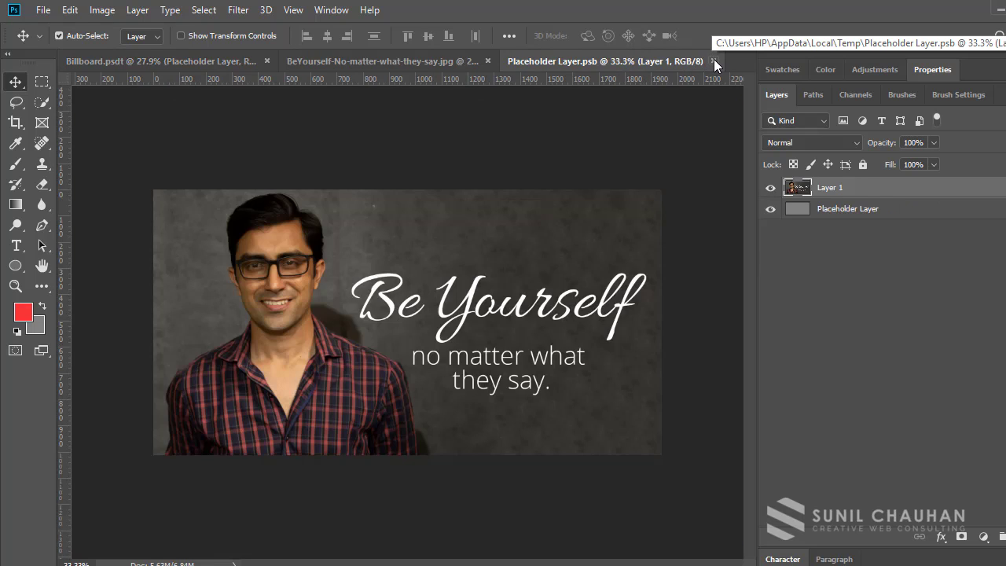
pyautogui.click(713, 61)
pyautogui.click(590, 61)
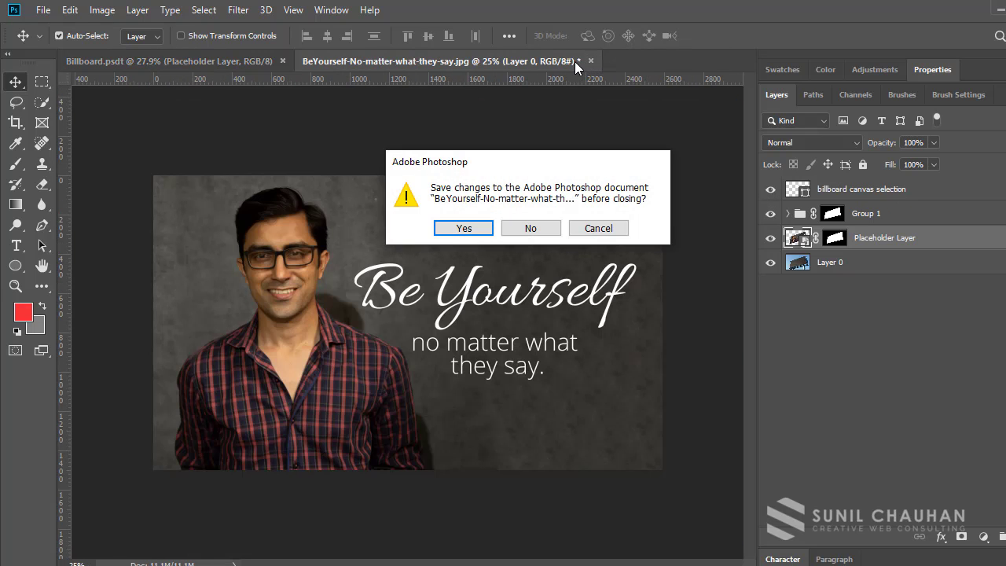
pyautogui.click(539, 228)
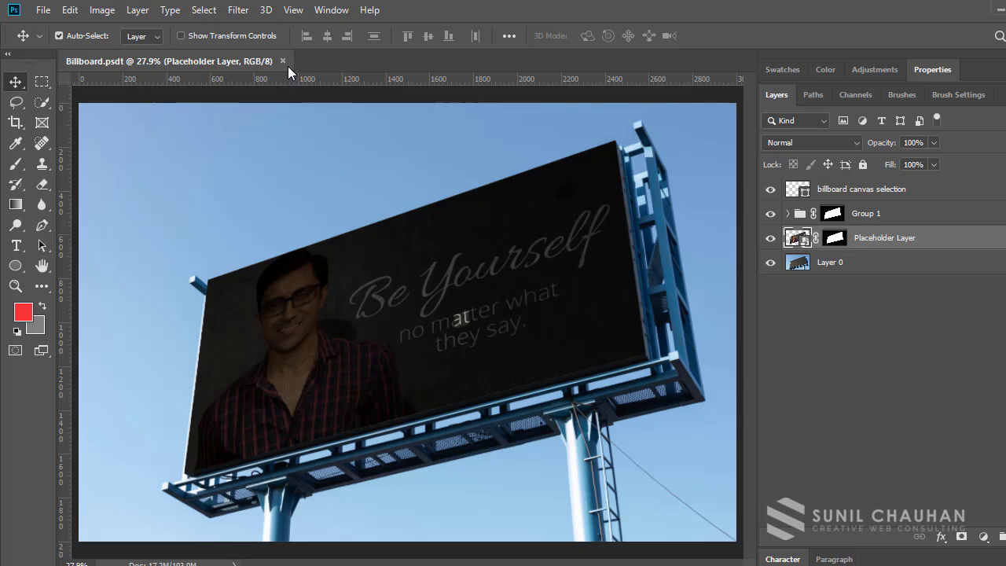
pyautogui.click(284, 61)
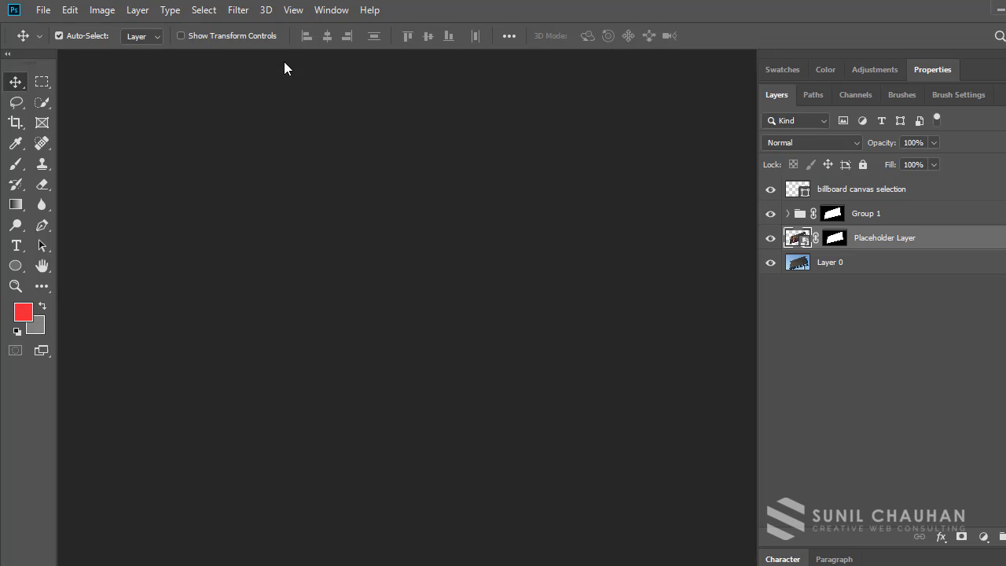
# Minimize Photoshop and switch to the 01. Start Here folder in File Explorer.
pyautogui.click(998, 15)
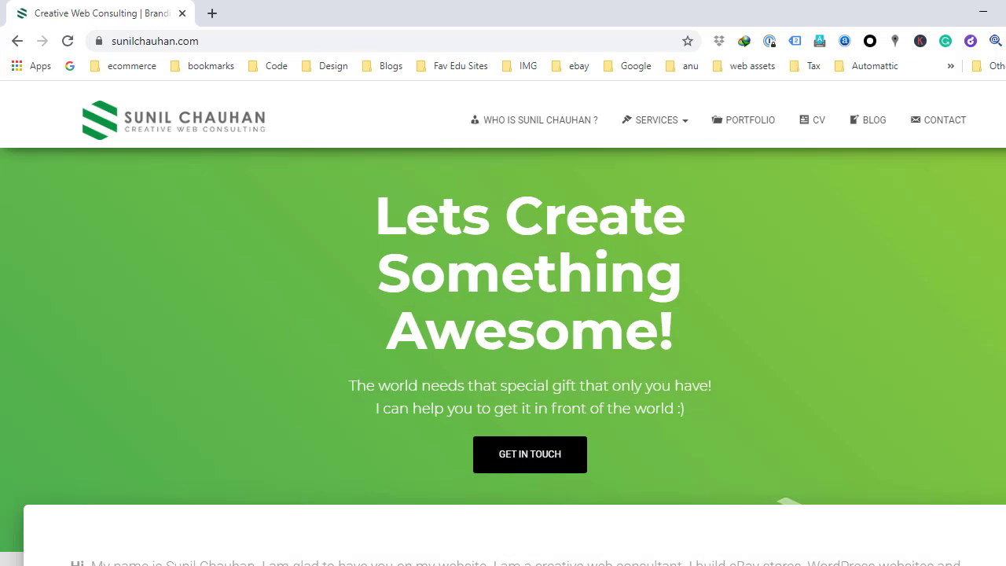
pyautogui.moveTo(437, 514)
pyautogui.moveTo(476, 548)
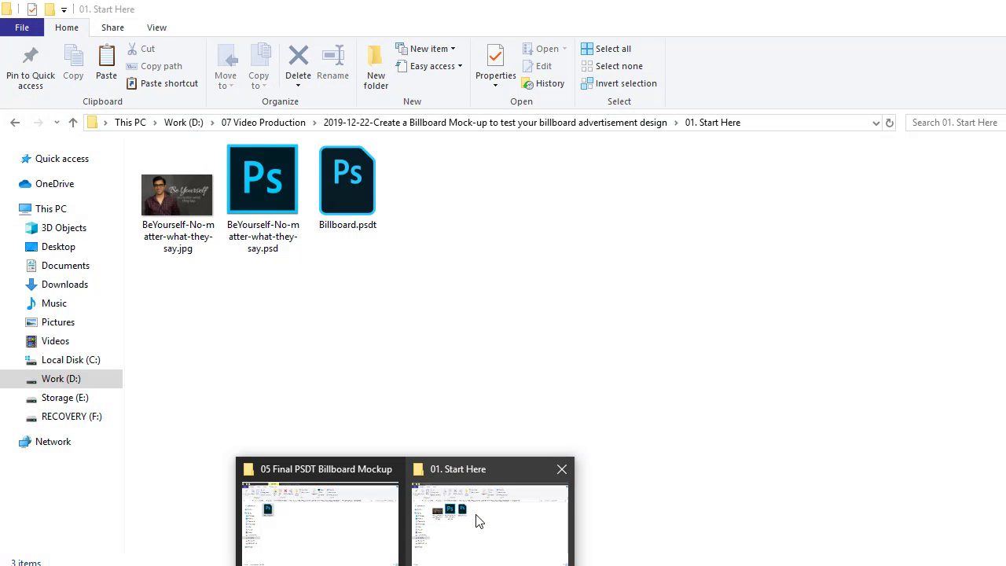
pyautogui.click(476, 520)
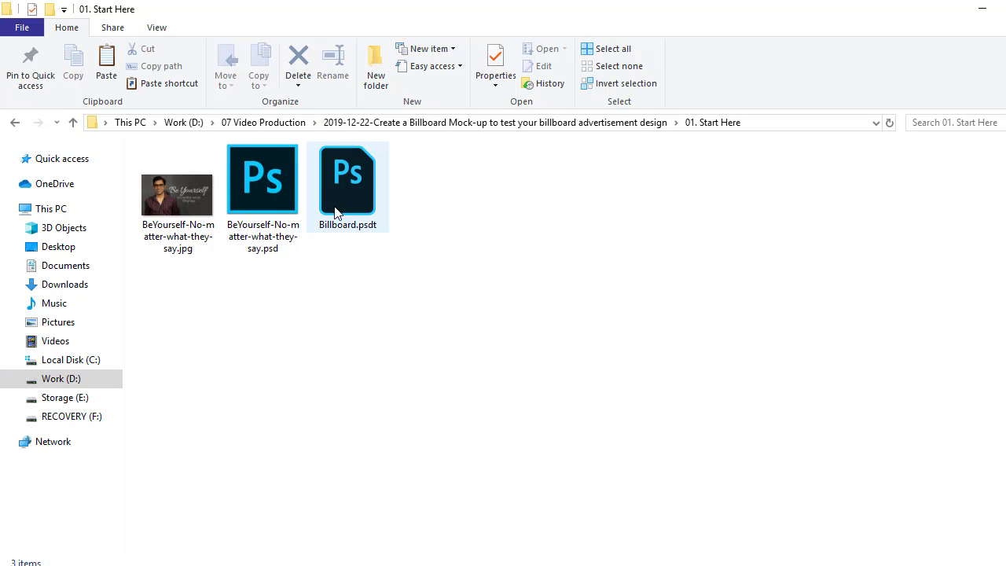
pyautogui.click(379, 226)
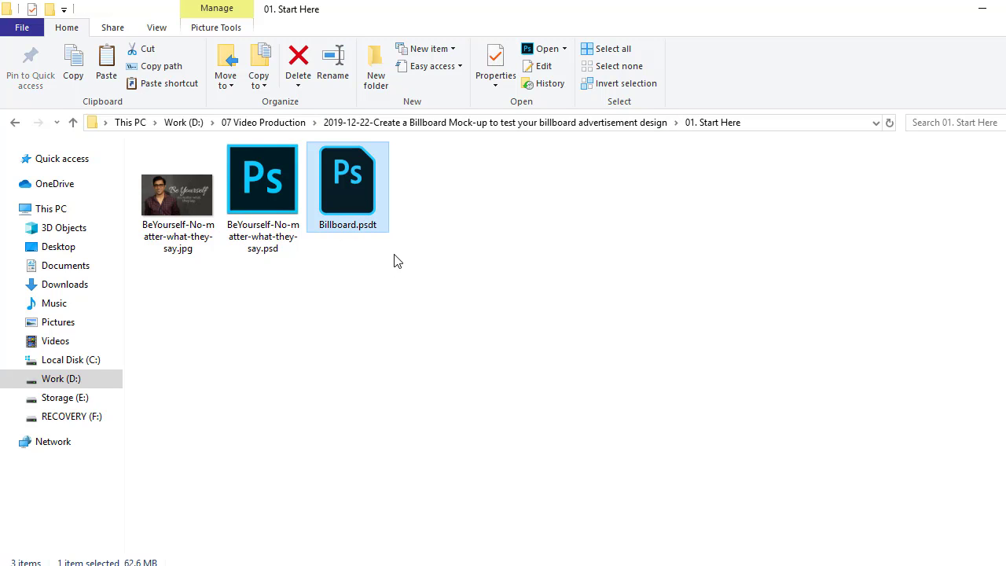
pyautogui.click(429, 272)
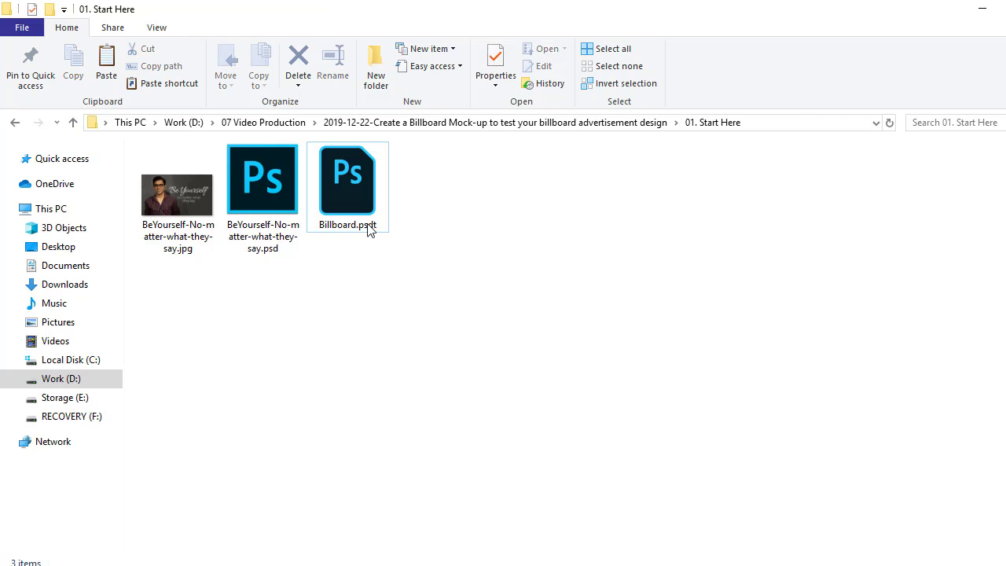
pyautogui.click(367, 226)
pyautogui.click(395, 278)
pyautogui.click(370, 212)
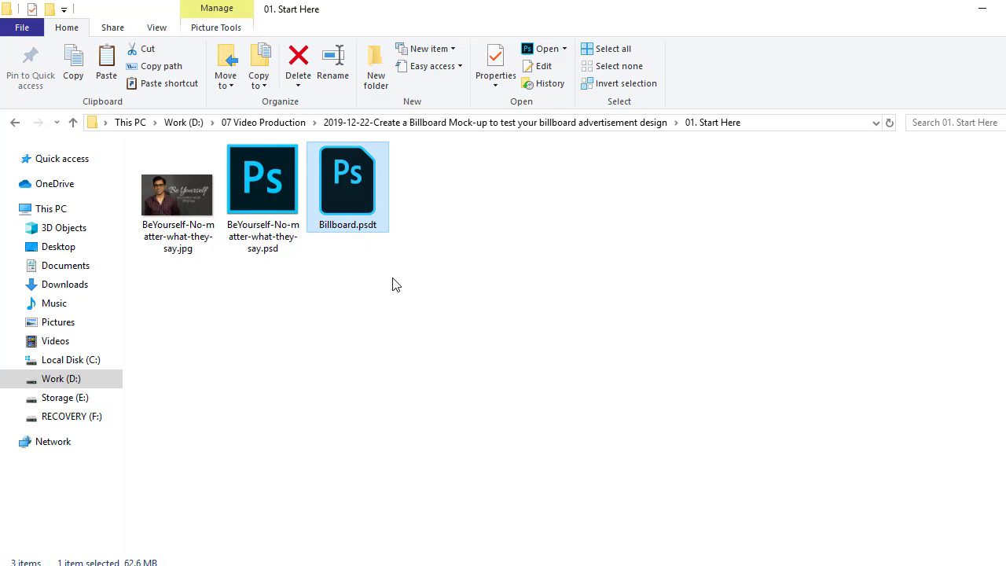
pyautogui.click(393, 281)
pyautogui.click(377, 206)
pyautogui.click(382, 247)
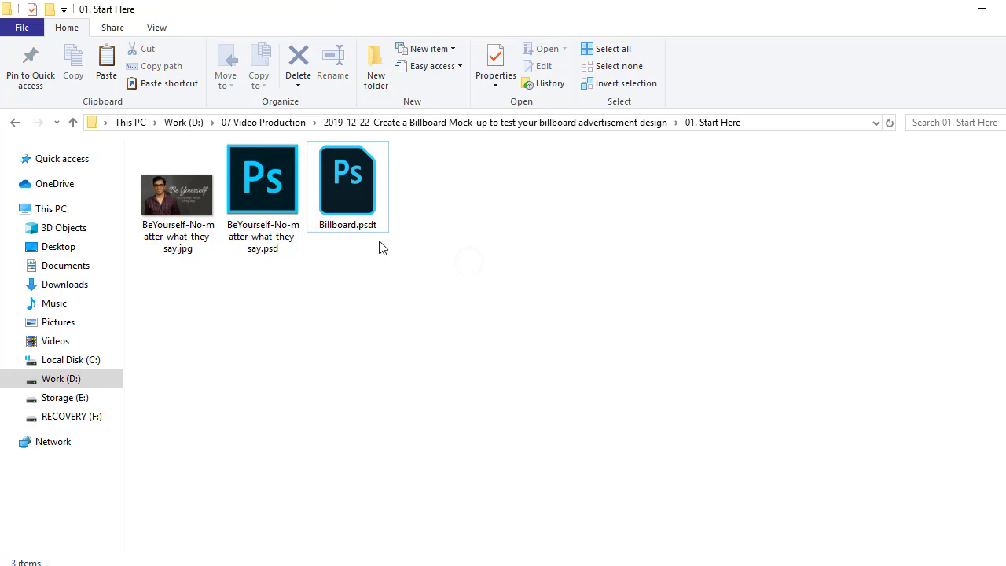
# Open the Billboard.psdt template in Photoshop to start a new untitled document from it.
pyautogui.doubleClick(366, 196)
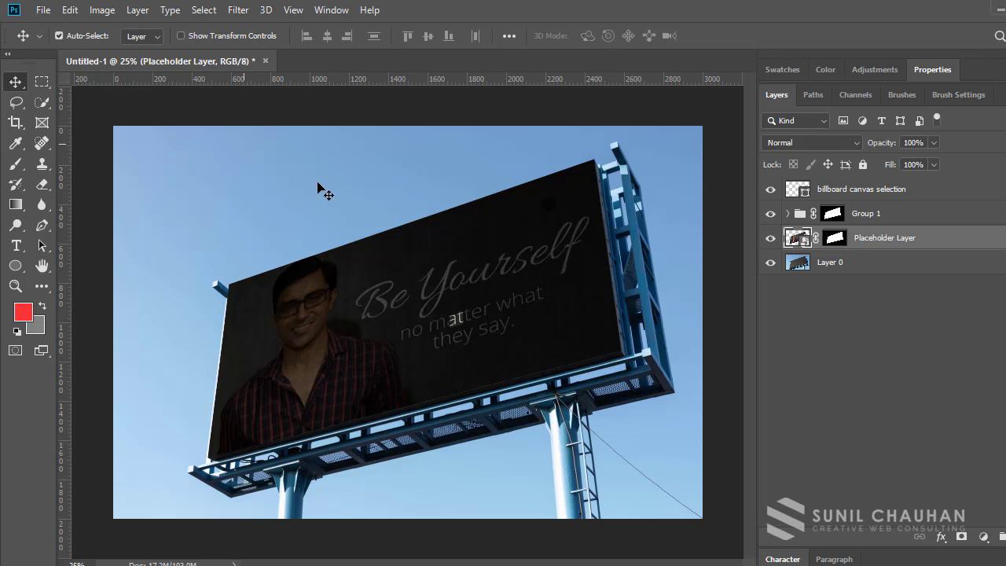
pyautogui.click(1000, 9)
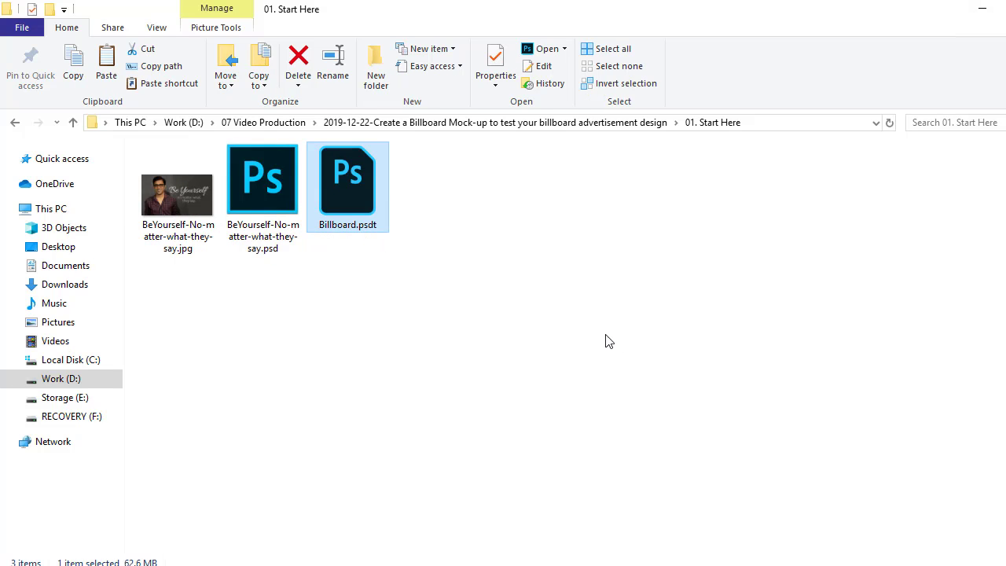
pyautogui.moveTo(427, 257); pyautogui.dragTo(362, 174)
pyautogui.moveTo(431, 230); pyautogui.dragTo(350, 191)
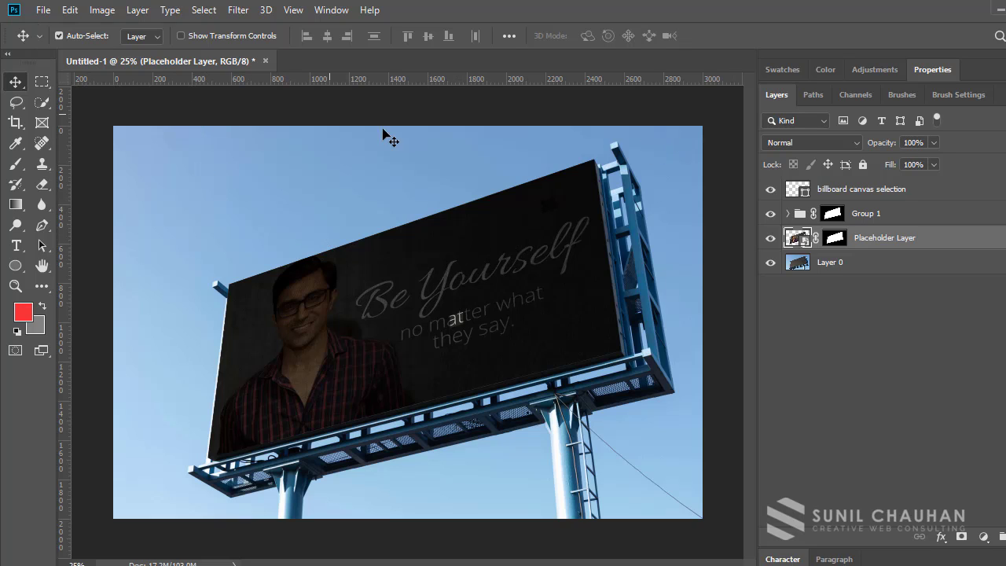
pyautogui.click(998, 8)
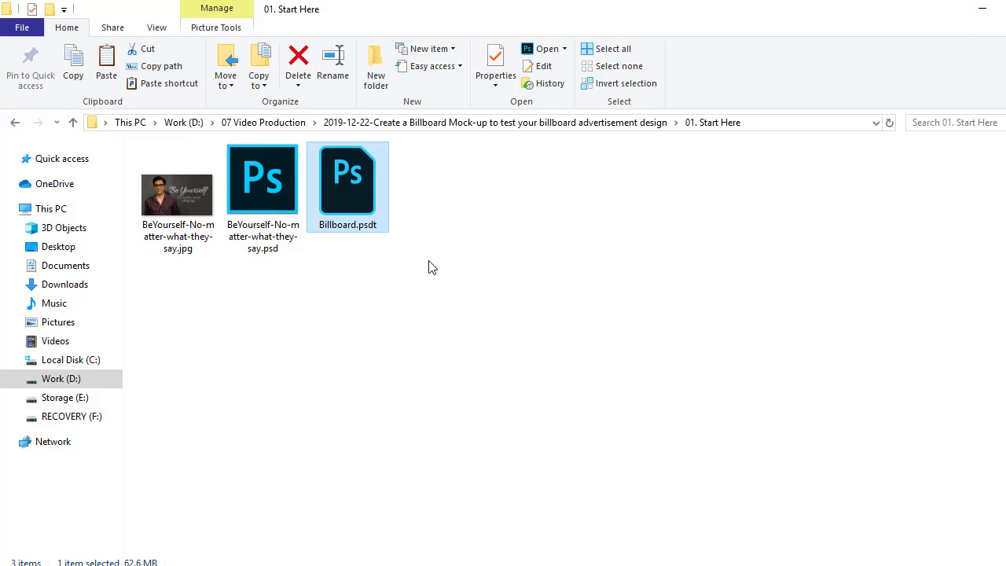
pyautogui.moveTo(428, 261); pyautogui.dragTo(340, 173)
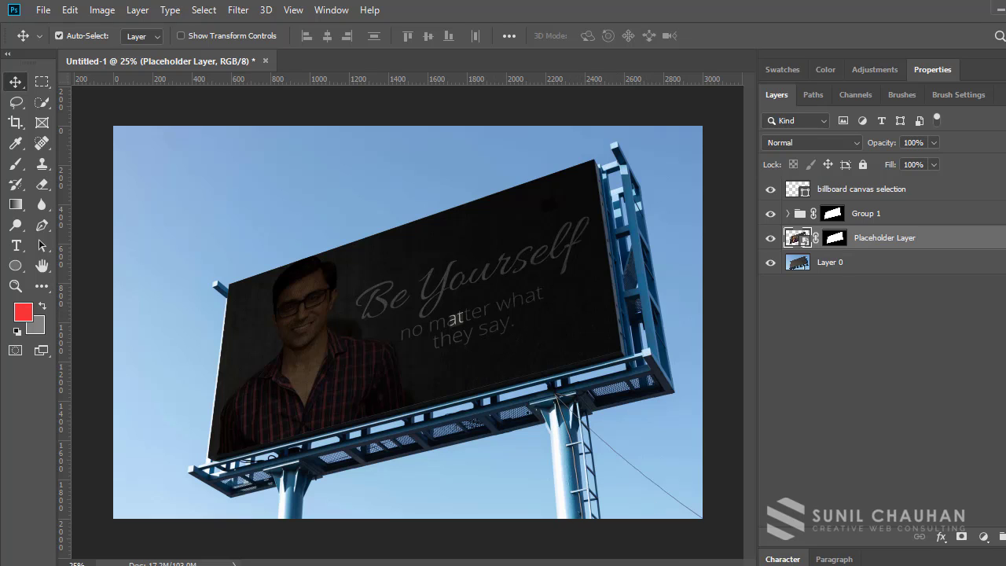
pyautogui.moveTo(636, 565)
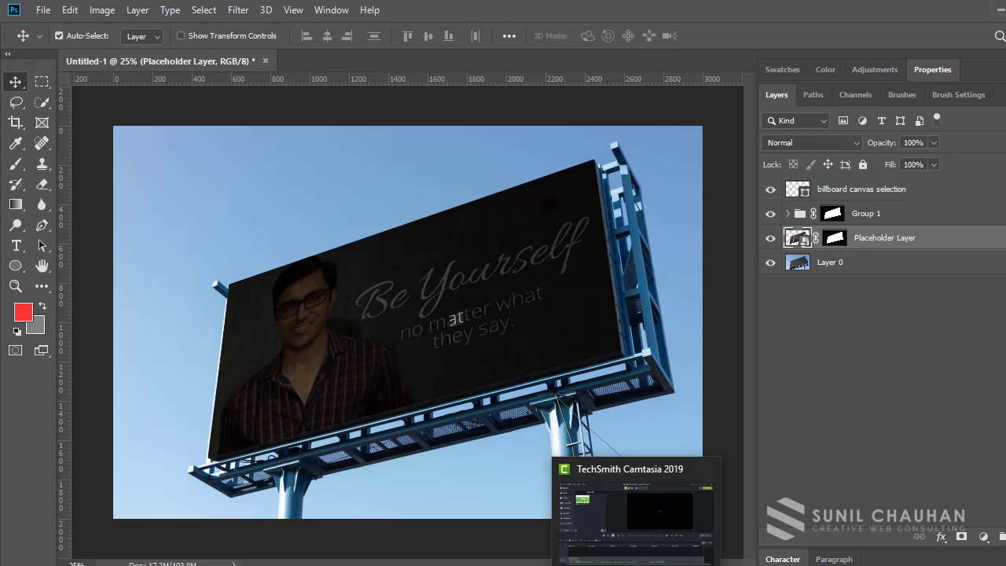